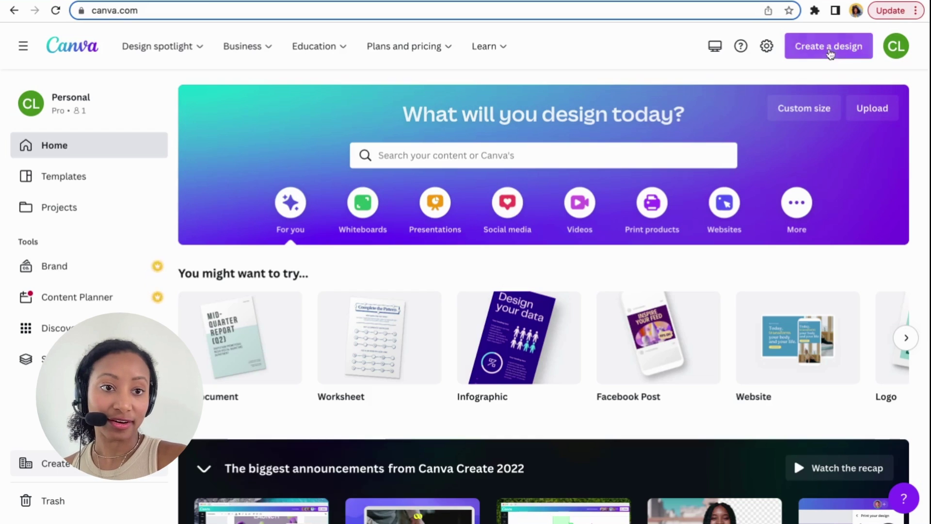
- Create a new blank Presentation (16:9) design at 1920 × 1080 px
{"action": "left_click", "coordinate": [813, 54]}
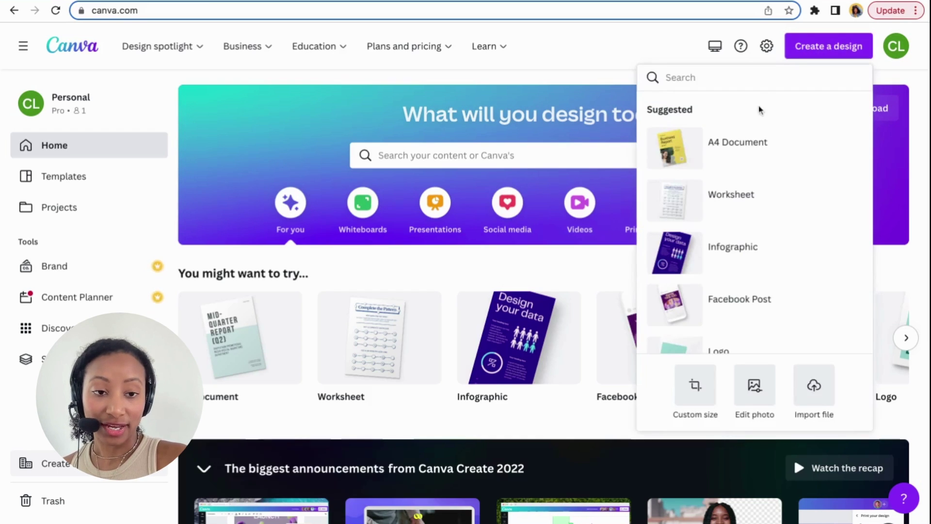
{"action": "scroll", "coordinate": [730, 194], "scroll_direction": "down", "scroll_amount": 2}
{"action": "scroll", "coordinate": [730, 194], "scroll_direction": "down", "scroll_amount": 5}
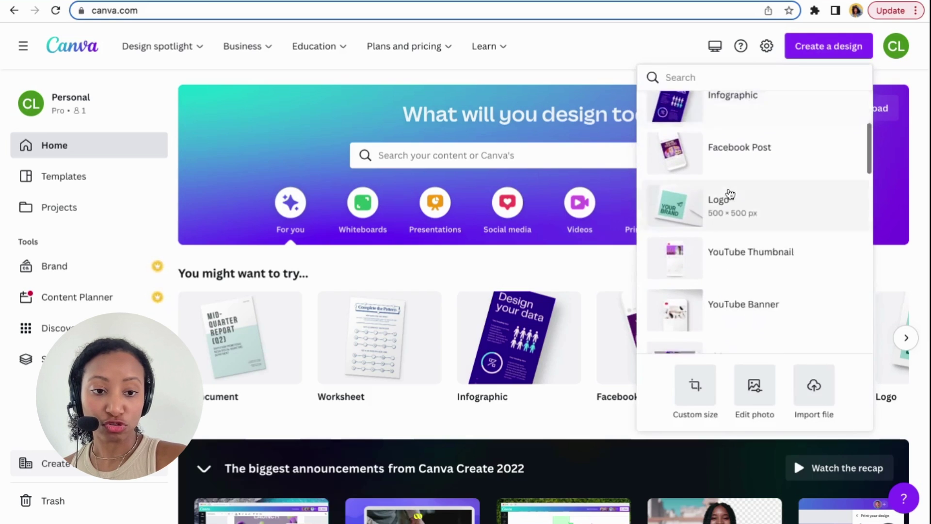
{"action": "scroll", "coordinate": [731, 216], "scroll_direction": "down", "scroll_amount": 1}
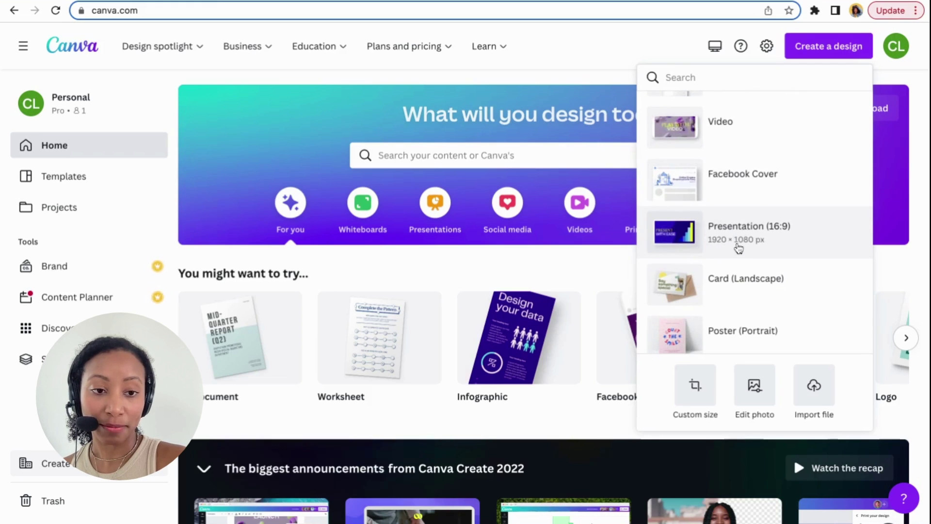
{"action": "left_click", "coordinate": [762, 242]}
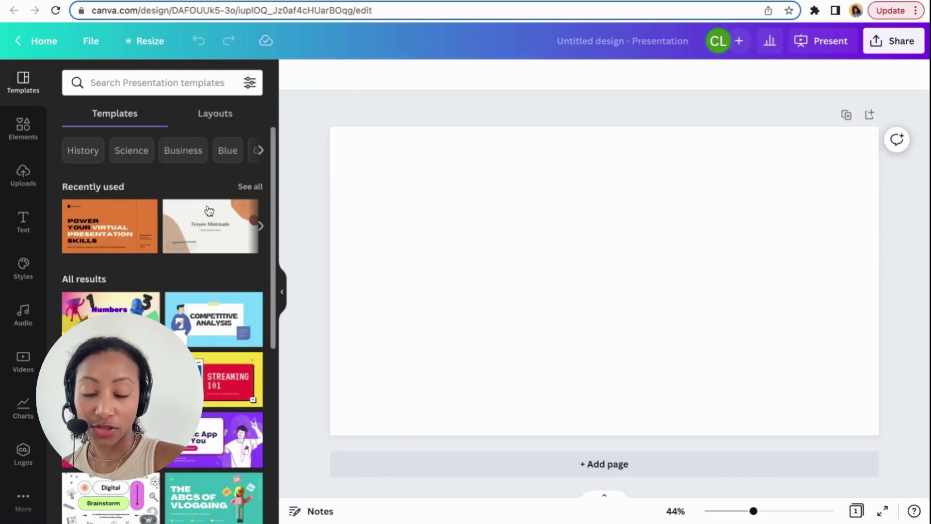
- Look through the suggested presentation templates for a design suitable for a lesson
{"action": "scroll", "coordinate": [183, 235], "scroll_direction": "down", "scroll_amount": 2}
{"action": "scroll", "coordinate": [183, 235], "scroll_direction": "down", "scroll_amount": 1}
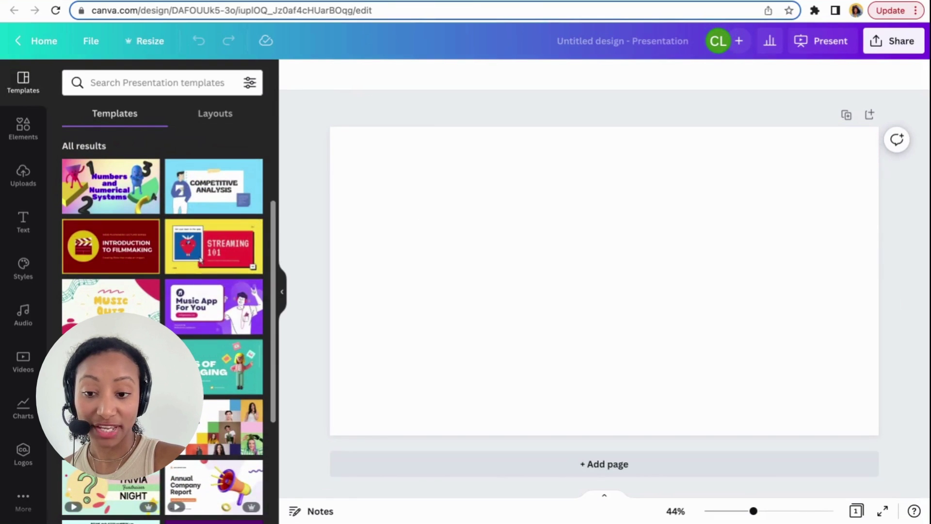
{"action": "scroll", "coordinate": [218, 354], "scroll_direction": "down", "scroll_amount": 1}
{"action": "scroll", "coordinate": [201, 243], "scroll_direction": "down", "scroll_amount": 3}
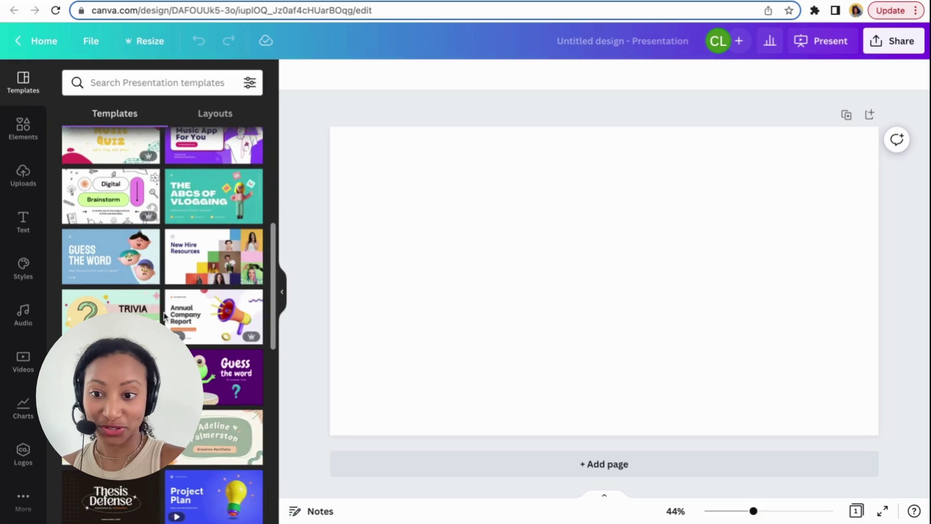
{"action": "scroll", "coordinate": [165, 302], "scroll_direction": "down", "scroll_amount": 5}
{"action": "scroll", "coordinate": [165, 301], "scroll_direction": "up", "scroll_amount": 3}
{"action": "scroll", "coordinate": [164, 302], "scroll_direction": "up", "scroll_amount": 4}
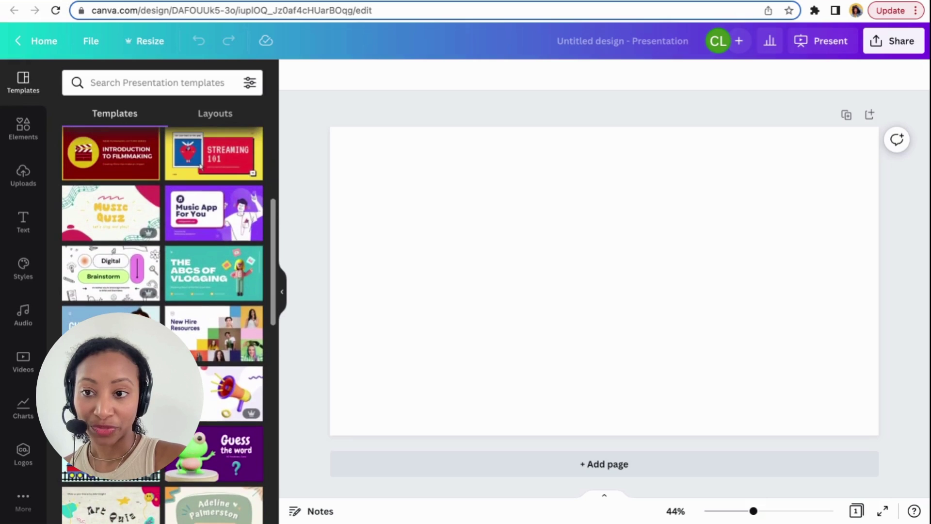
- Search the presentation templates for "kids lesson" and look through the first results
{"action": "left_click", "coordinate": [158, 85]}
{"action": "type", "text": "kids "}
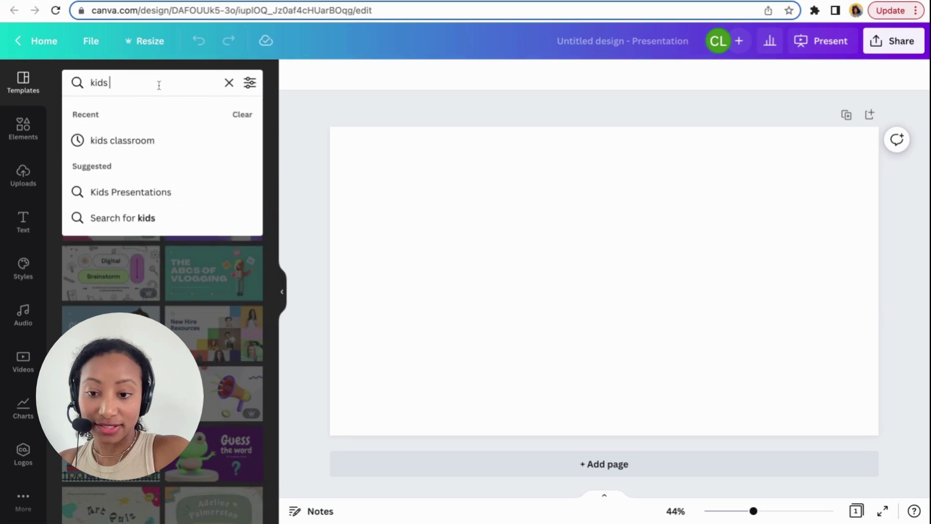
{"action": "type", "text": "lesson"}
{"action": "key", "text": "Return"}
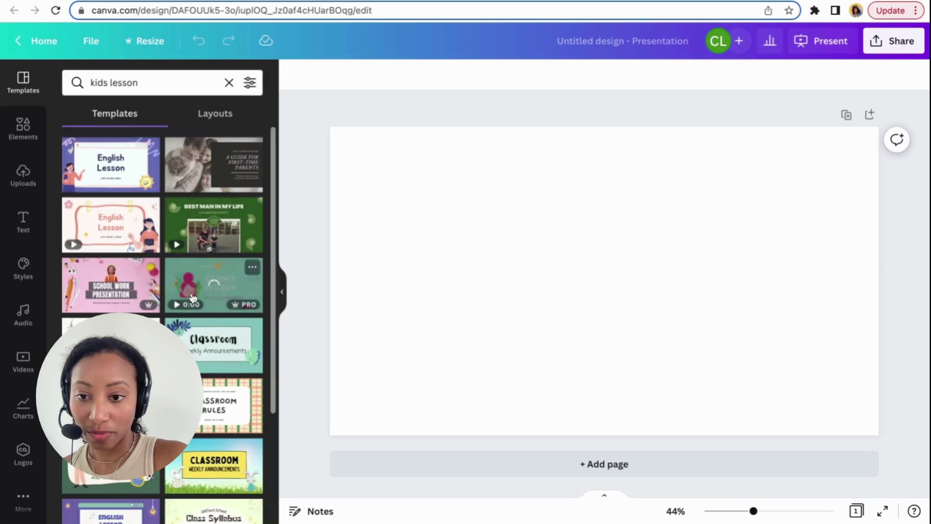
{"action": "scroll", "coordinate": [193, 297], "scroll_direction": "down", "scroll_amount": 1}
{"action": "scroll", "coordinate": [193, 297], "scroll_direction": "down", "scroll_amount": 2}
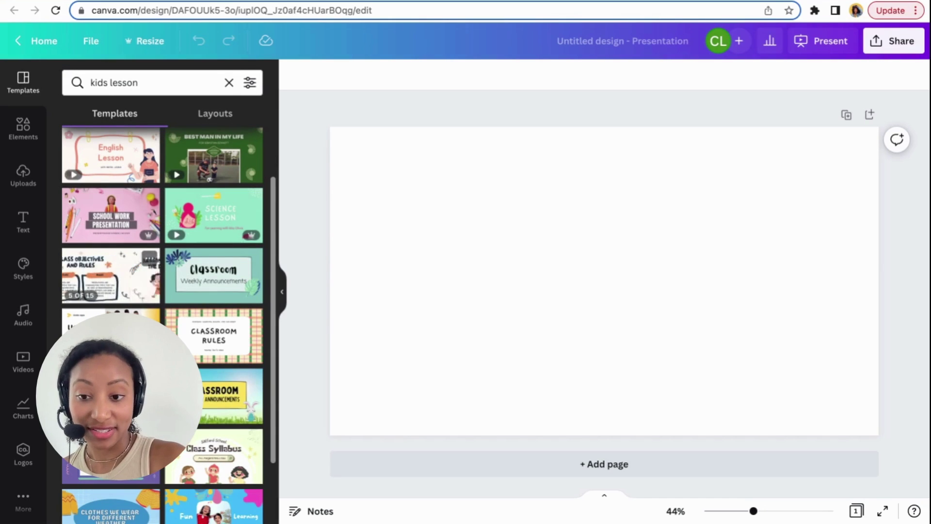
{"action": "scroll", "coordinate": [111, 291], "scroll_direction": "down", "scroll_amount": 4}
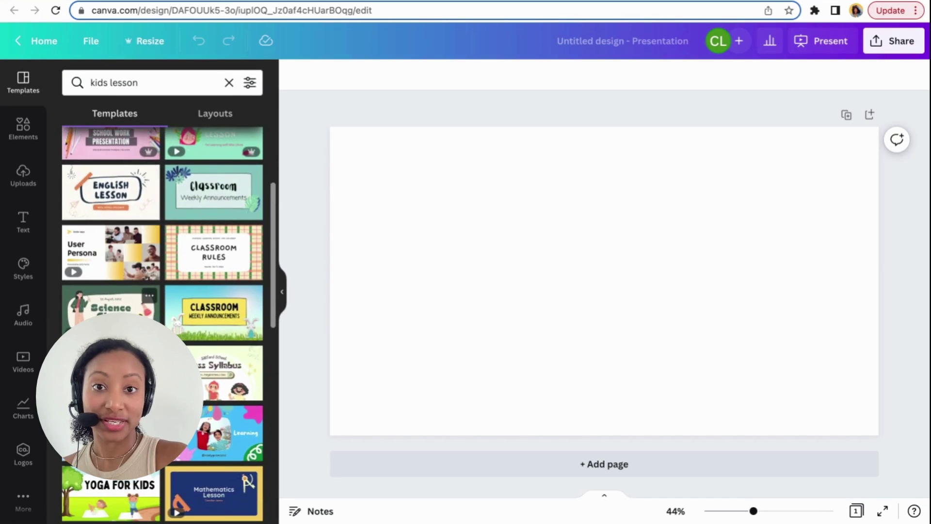
{"action": "scroll", "coordinate": [112, 291], "scroll_direction": "down", "scroll_amount": 10}
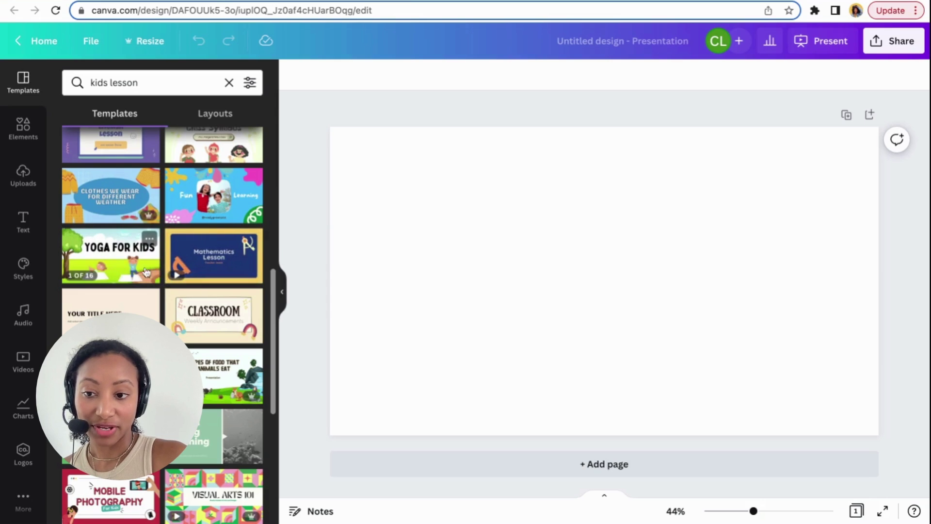
- Examine the pages of the Yoga for Kids template without applying it and return to the search results
{"action": "left_click", "coordinate": [120, 262]}
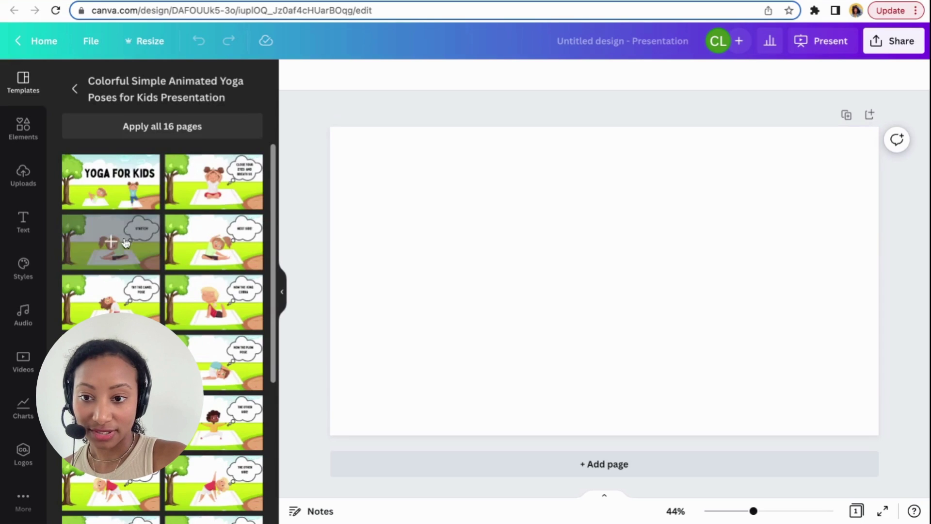
{"action": "scroll", "coordinate": [210, 273], "scroll_direction": "down", "scroll_amount": 3}
{"action": "scroll", "coordinate": [211, 273], "scroll_direction": "down", "scroll_amount": 3}
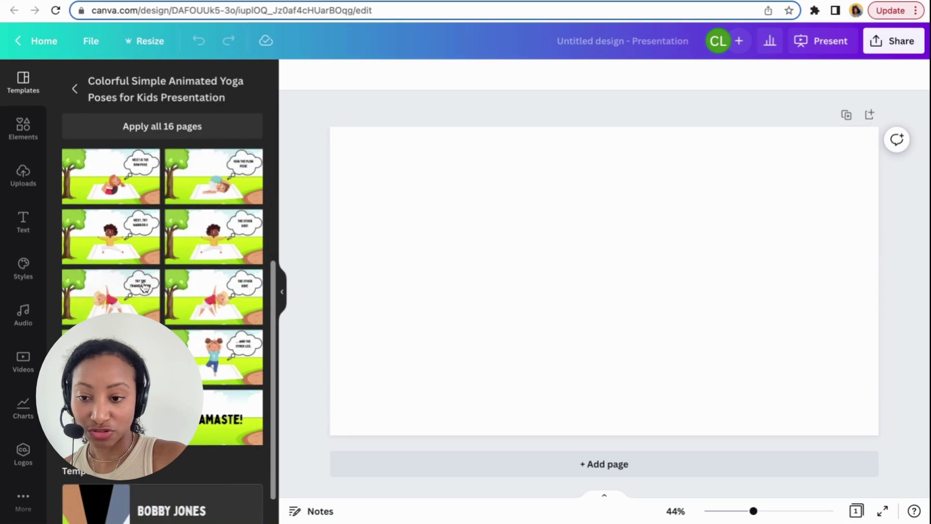
{"action": "scroll", "coordinate": [194, 310], "scroll_direction": "up", "scroll_amount": 6}
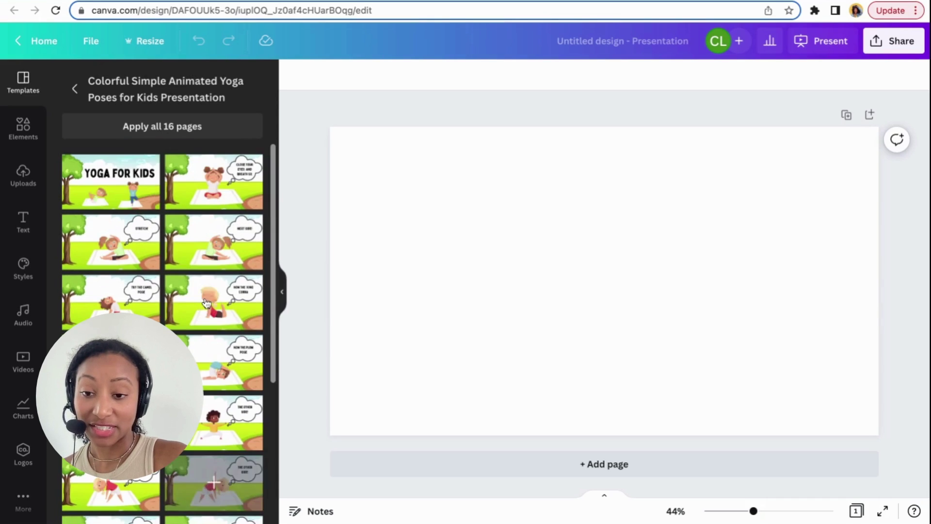
{"action": "left_click", "coordinate": [75, 89]}
- Look through the remaining "kids lesson" templates for further classroom designs
{"action": "scroll", "coordinate": [180, 248], "scroll_direction": "down", "scroll_amount": 3}
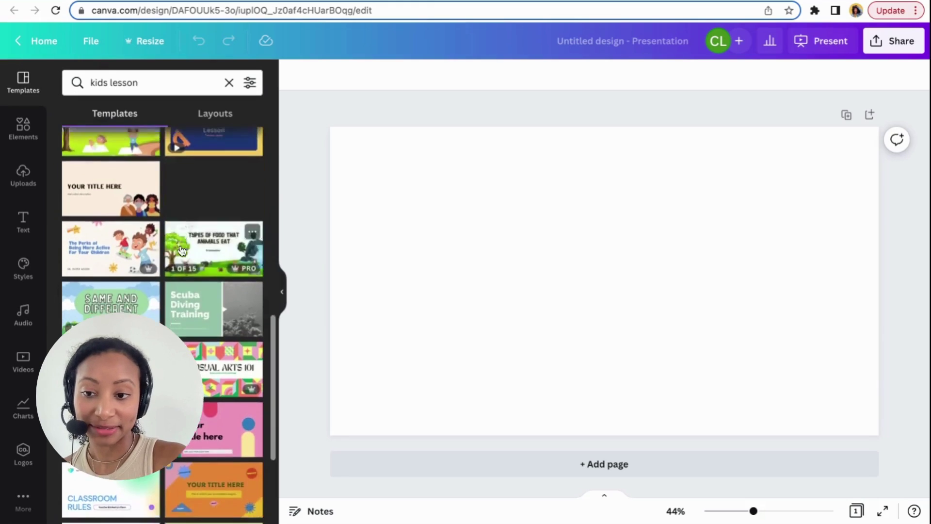
{"action": "scroll", "coordinate": [182, 250], "scroll_direction": "down", "scroll_amount": 2}
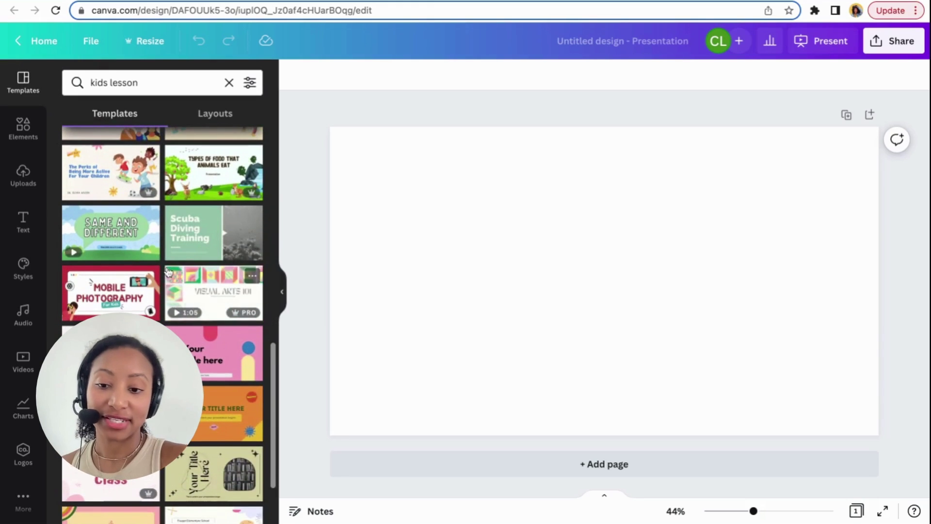
{"action": "scroll", "coordinate": [167, 271], "scroll_direction": "down", "scroll_amount": 6}
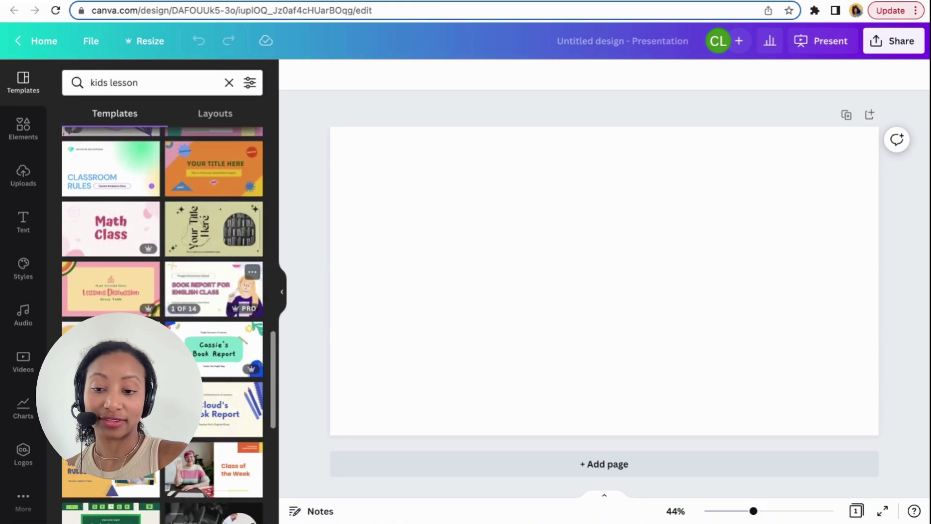
{"action": "scroll", "coordinate": [162, 295], "scroll_direction": "down", "scroll_amount": 7}
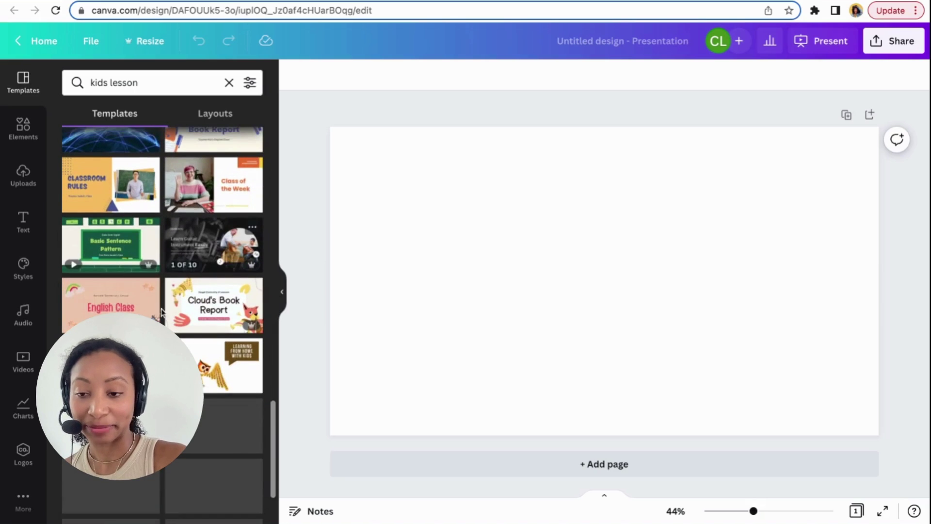
{"action": "scroll", "coordinate": [162, 295], "scroll_direction": "down", "scroll_amount": 10}
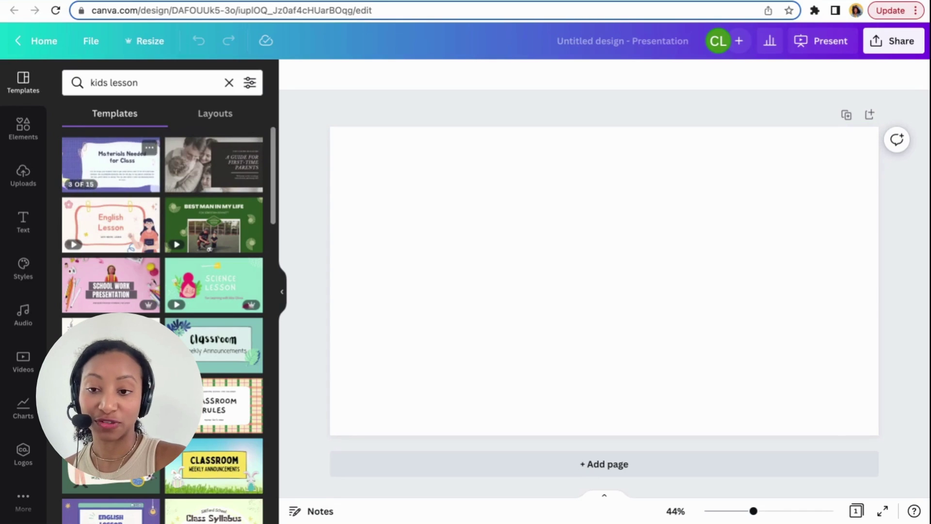
- Apply the cover page of the Green Pink Abstract Illustration Class Syllabus Education Presentation template to the slide
{"action": "left_click", "coordinate": [134, 191]}
{"action": "scroll", "coordinate": [175, 274], "scroll_direction": "down", "scroll_amount": 10}
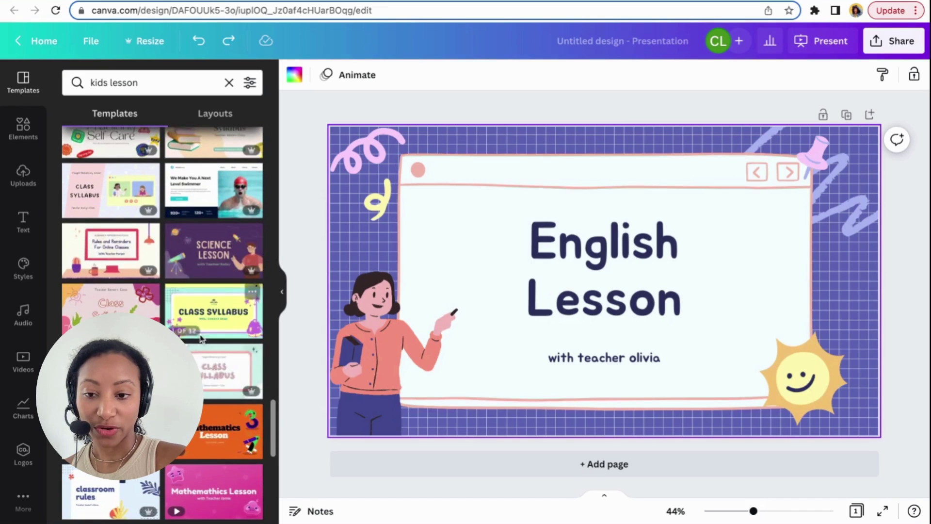
{"action": "left_click", "coordinate": [201, 354]}
{"action": "left_click", "coordinate": [100, 197]}
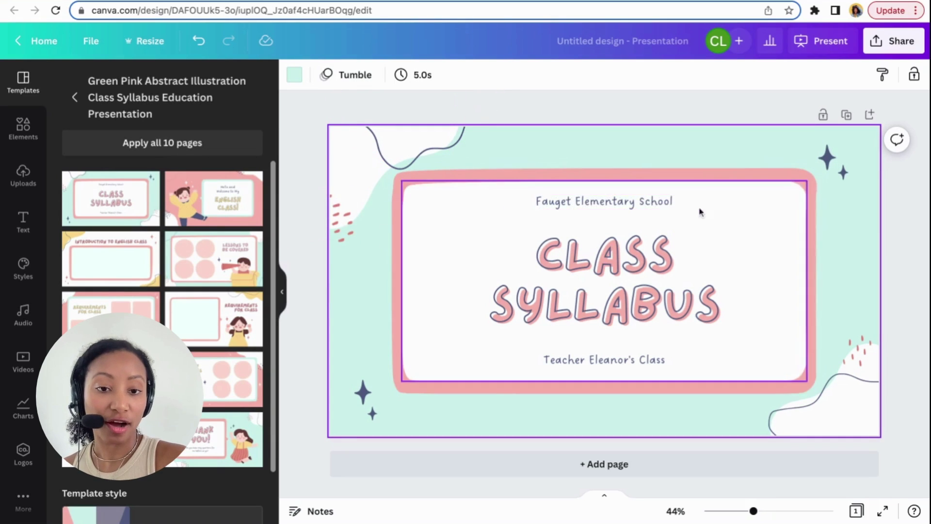
{"action": "left_click", "coordinate": [619, 290]}
{"action": "left_click", "coordinate": [728, 285]}
{"action": "left_click", "coordinate": [732, 294]}
{"action": "key", "text": "super+a"}
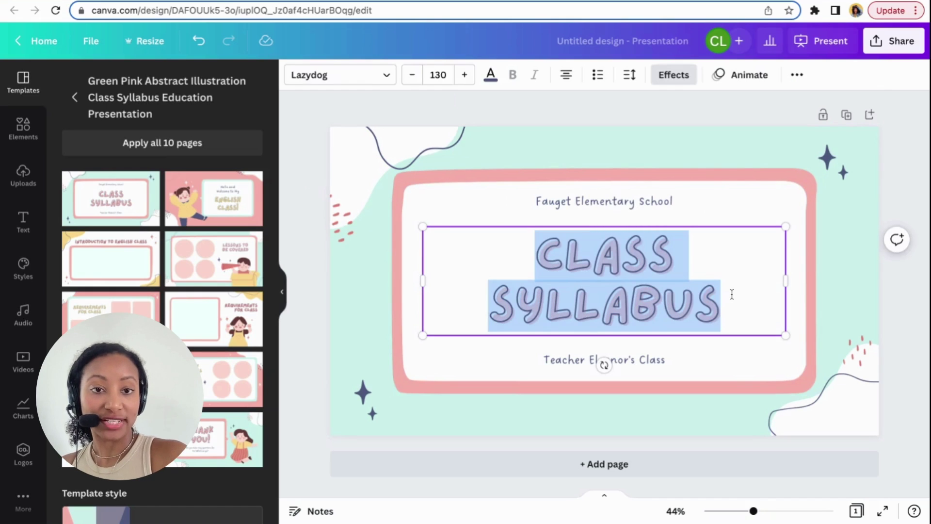
{"action": "left_click", "coordinate": [668, 112]}
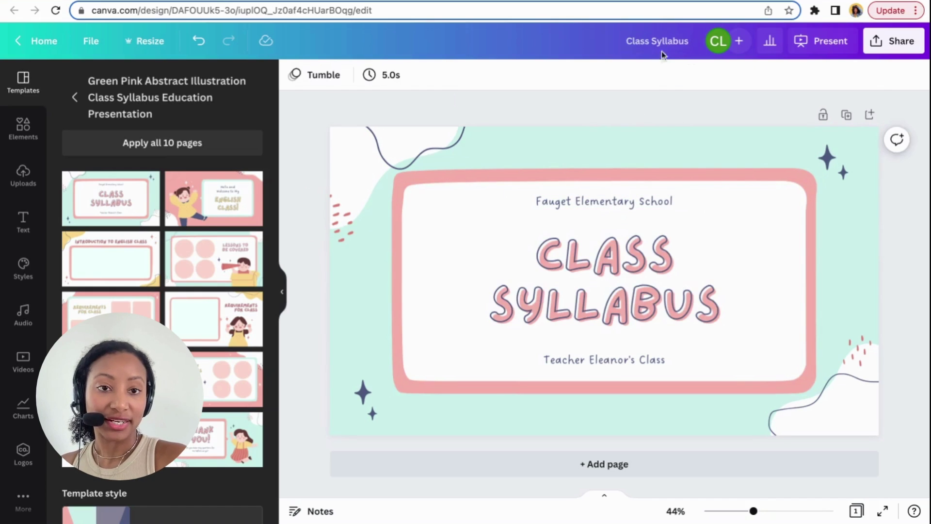
- Rename the design as "Animals in Asia"
{"action": "left_click", "coordinate": [690, 41]}
{"action": "key", "text": "BackSpace"}
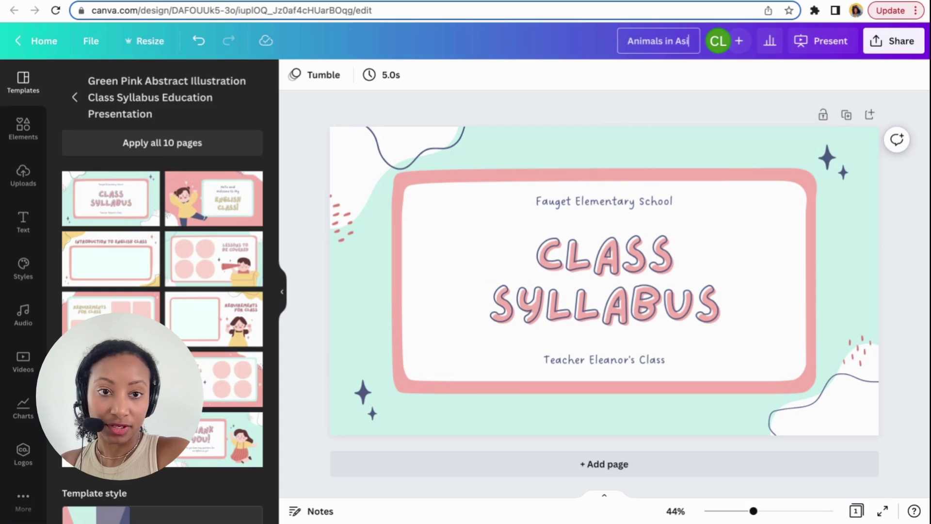
- Replace the slide's "Class Syllabus" heading with "ANIMALS IN ASIA"
{"action": "left_click", "coordinate": [616, 253]}
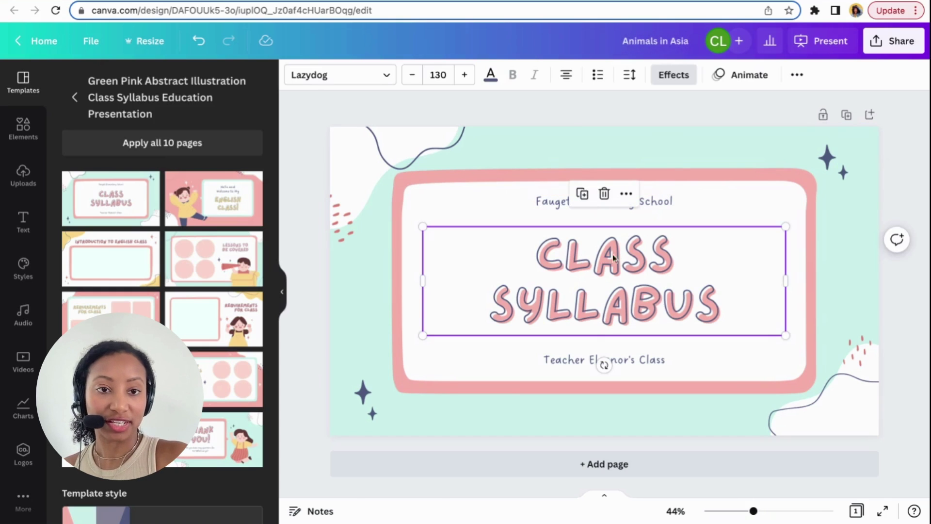
{"action": "left_click", "coordinate": [642, 290]}
{"action": "left_click", "coordinate": [716, 308]}
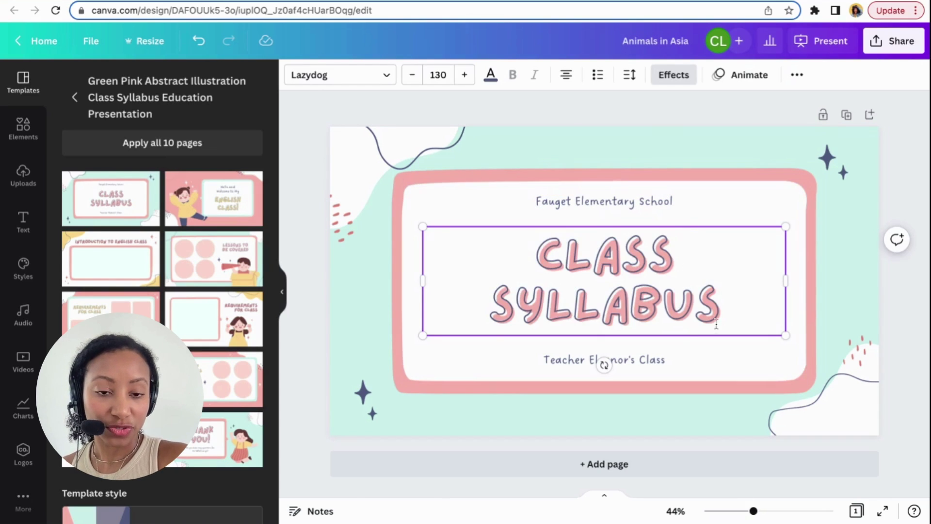
{"action": "key", "text": "ctrl+a"}
{"action": "key", "text": "BackSpace"}
{"action": "type", "text": "ANIMALS IN"}
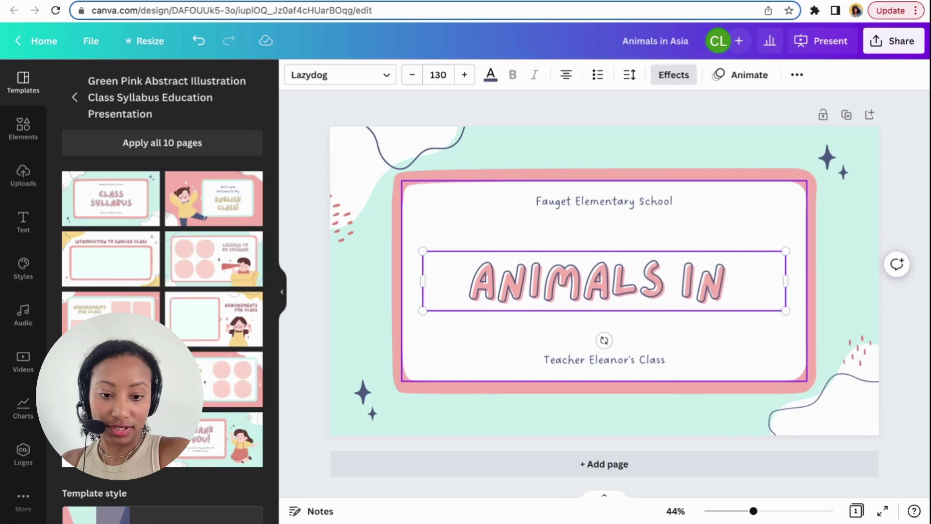
{"action": "type", "text": " ASIA"}
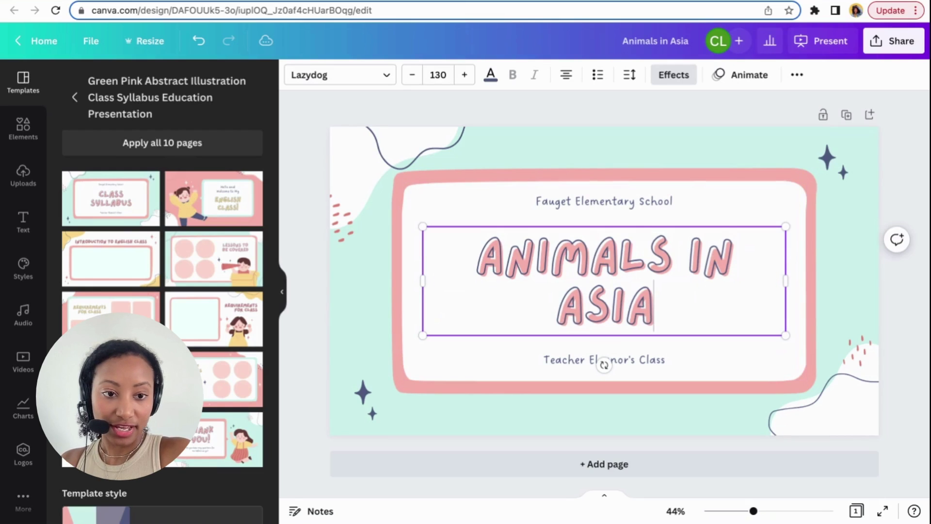
- Replace the school name above the heading with "Welcome to:"
{"action": "left_click", "coordinate": [659, 201]}
{"action": "double_click", "coordinate": [669, 203]}
{"action": "key", "text": "BackSpace"}
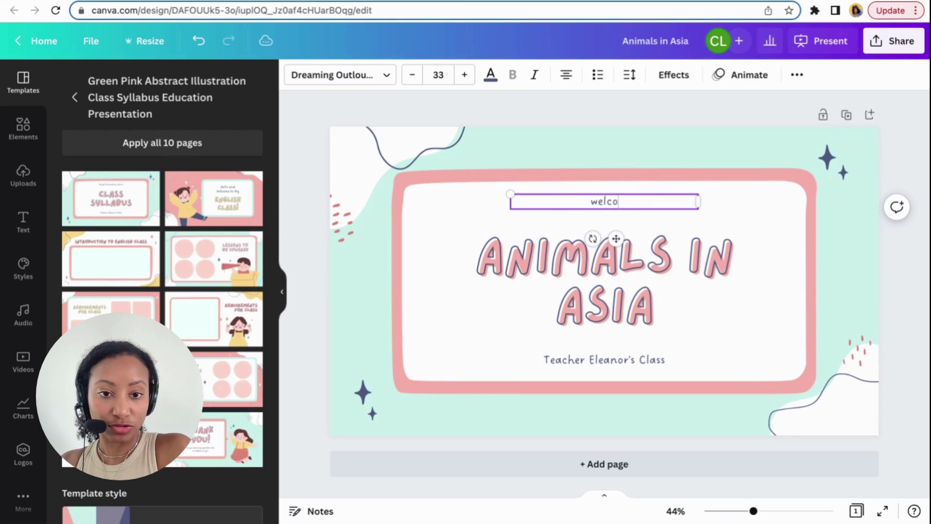
{"action": "type", "text": "Welcome to"}
{"action": "key", "text": "BackSpace"}
{"action": "type", "text": ":"}
- Change the line below the heading to "Teacher" followed by the presenting teacher's first name
{"action": "left_click", "coordinate": [678, 363]}
{"action": "double_click", "coordinate": [678, 363]}
{"action": "left_click", "coordinate": [679, 361]}
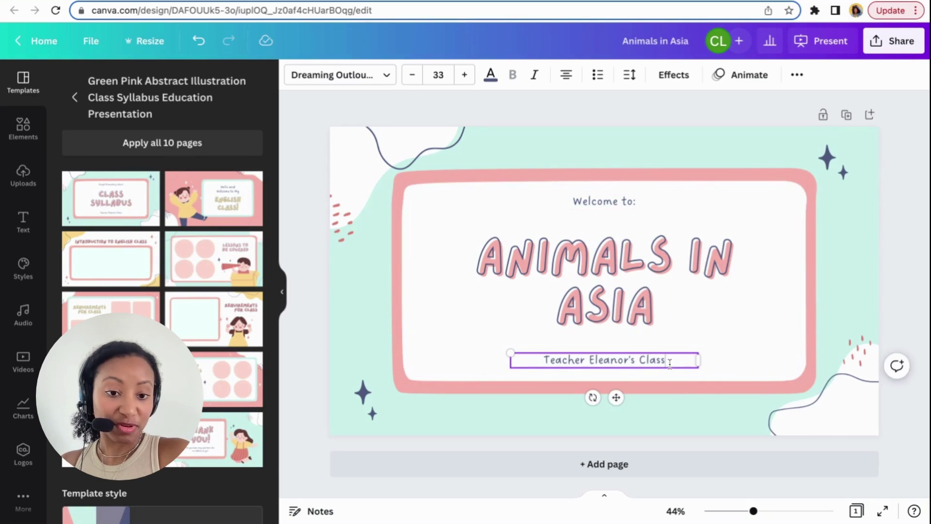
{"action": "left_click_drag", "start_coordinate": [666, 361], "coordinate": [590, 360]}
{"action": "key", "text": "BackSpace"}
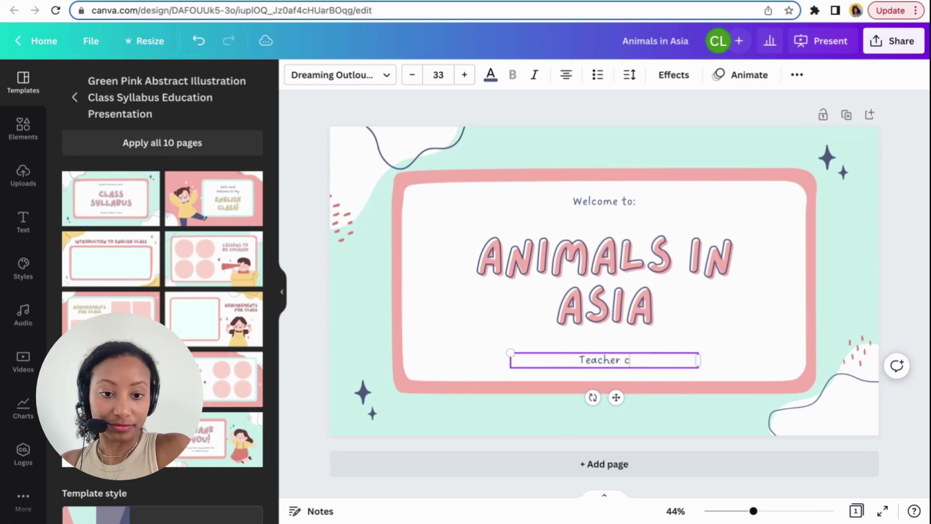
{"action": "type", "text": "Christina"}
- View the color options for the slide background without changing its color
{"action": "left_click", "coordinate": [836, 189]}
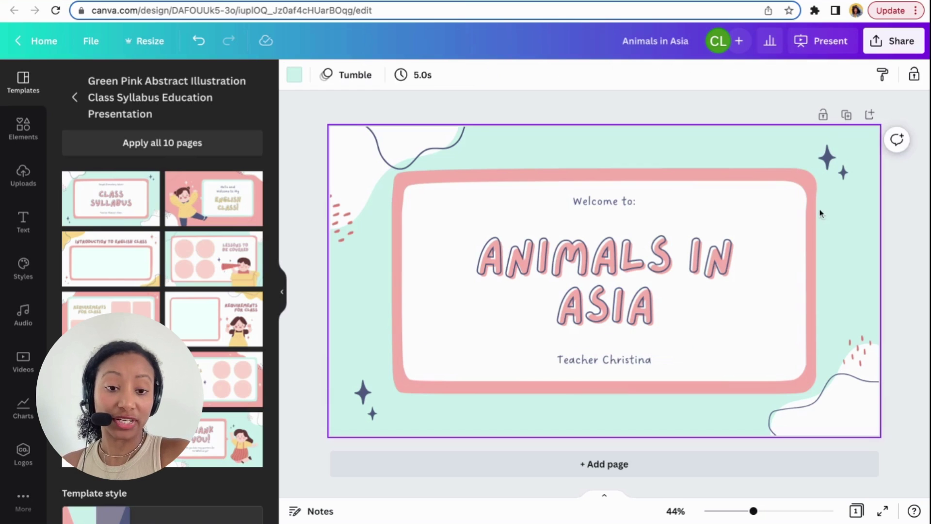
{"action": "left_click", "coordinate": [296, 75]}
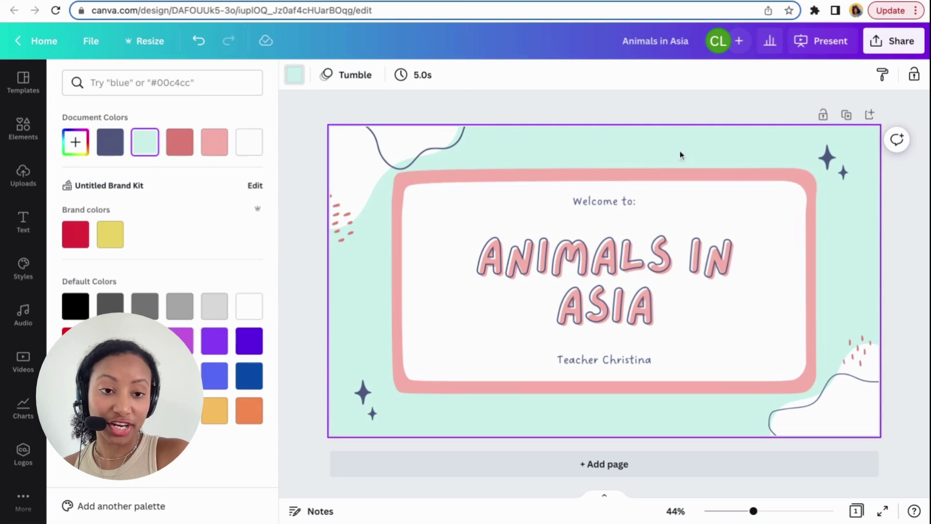
{"action": "left_click", "coordinate": [302, 217]}
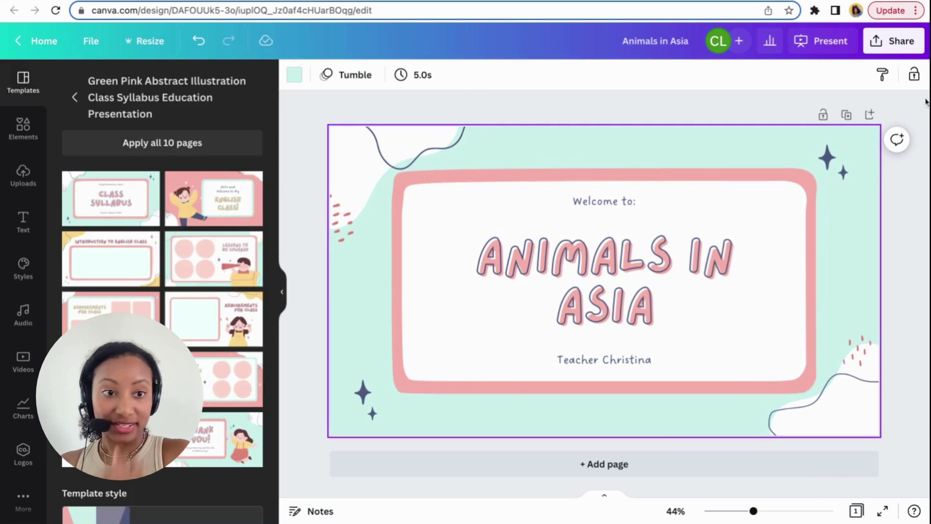
- Add a second page after the cover and apply the template's "English Class!" welcome layout with the cheering girl
{"action": "left_click", "coordinate": [848, 116]}
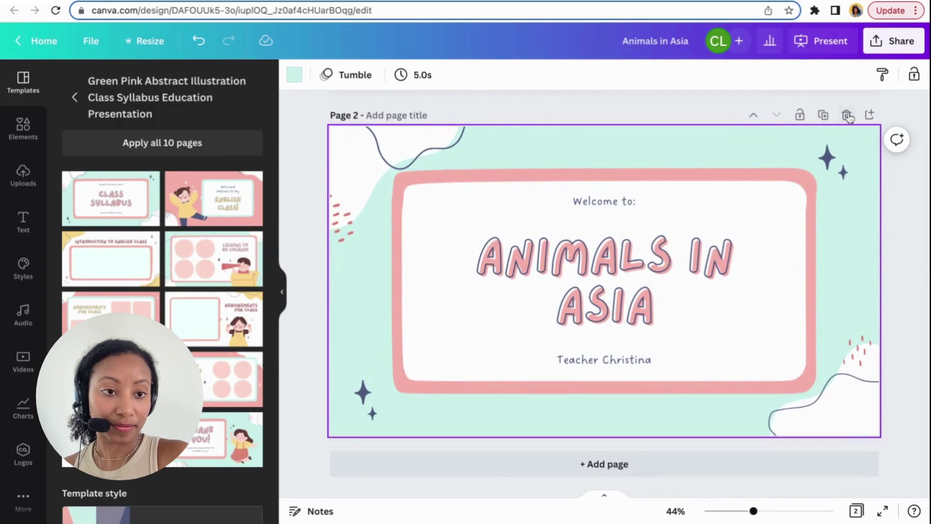
{"action": "left_click", "coordinate": [846, 115]}
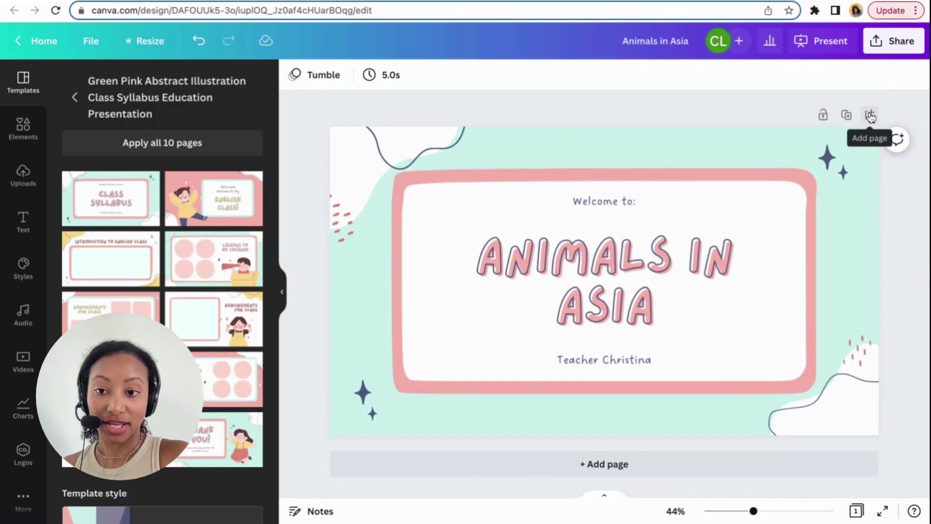
{"action": "left_click", "coordinate": [870, 115]}
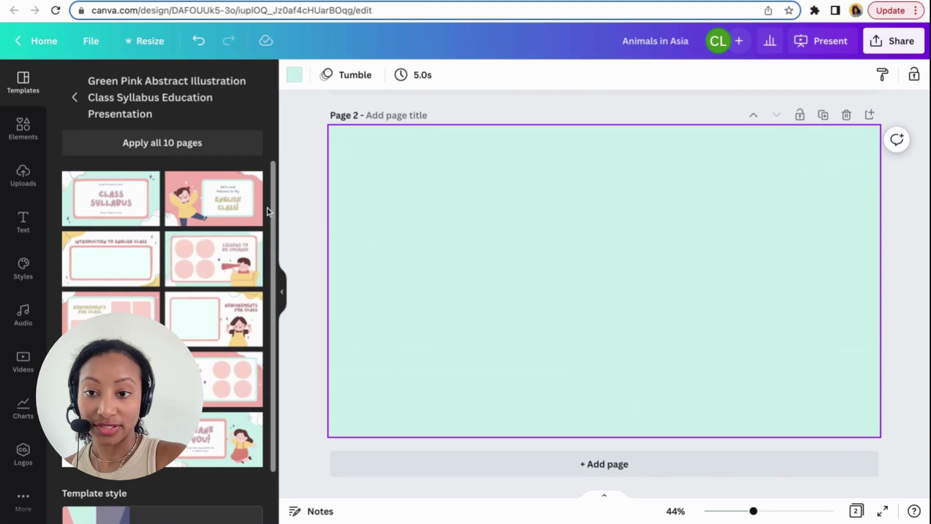
{"action": "left_click", "coordinate": [219, 199]}
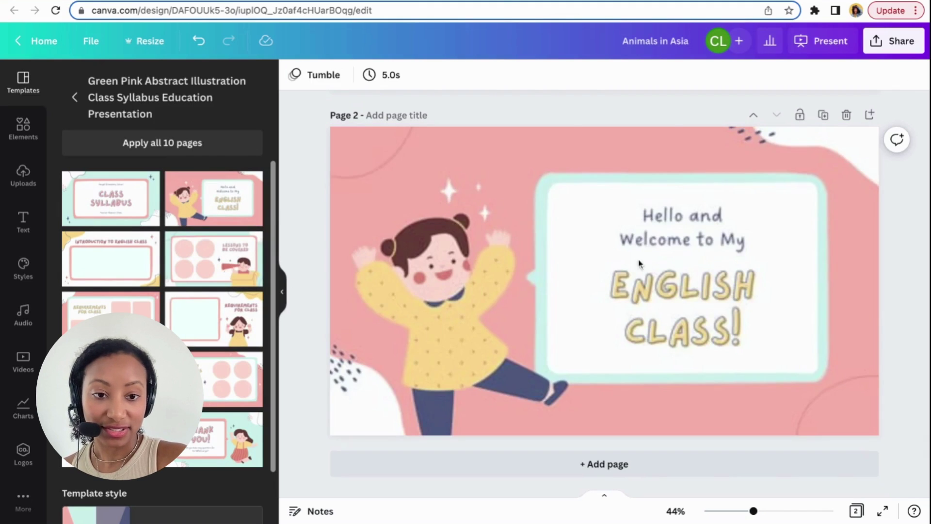
- Replace the "Hello and Welcome to My" text on page 2 with "Animal Song"
{"action": "left_click", "coordinate": [681, 301]}
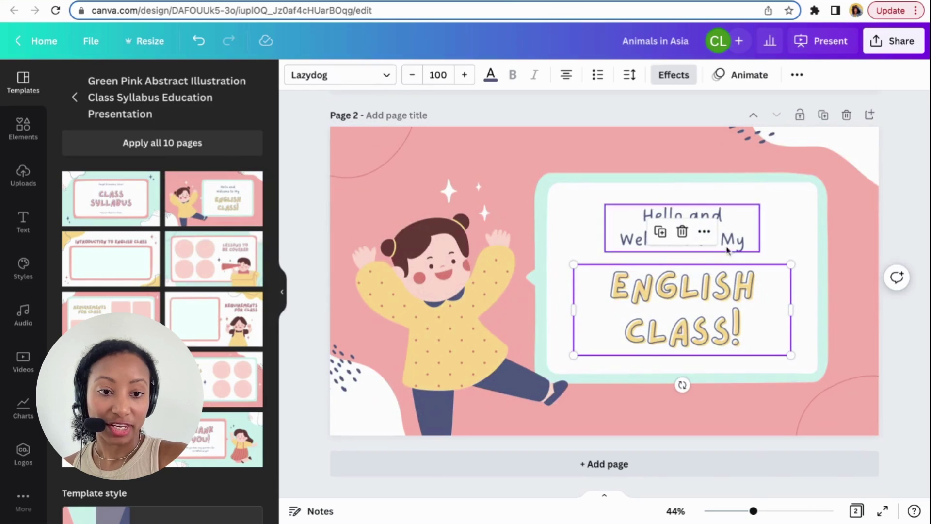
{"action": "left_click", "coordinate": [713, 223]}
{"action": "double_click", "coordinate": [740, 245]}
{"action": "left_click_drag", "start_coordinate": [753, 242], "coordinate": [654, 232]}
{"action": "key", "text": "BackSpace"}
{"action": "key", "text": "BackSpace"}
{"action": "key", "text": "BackSpace"}
{"action": "key", "text": "BackSpace"}
{"action": "key", "text": "BackSpace"}
{"action": "key", "text": "BackSpace"}
{"action": "key", "text": "BackSpace"}
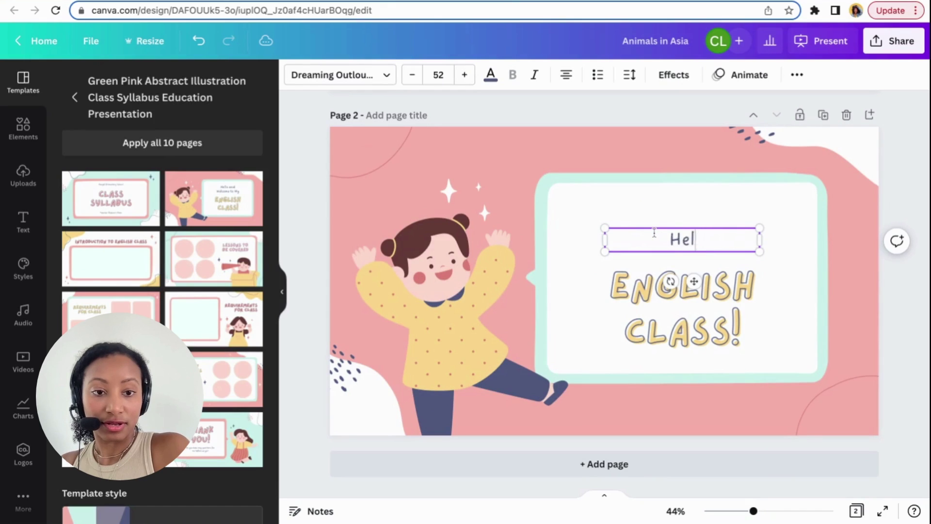
{"action": "type", "text": "So"}
{"action": "key", "text": "BackSpace"}
{"action": "key", "text": "BackSpace"}
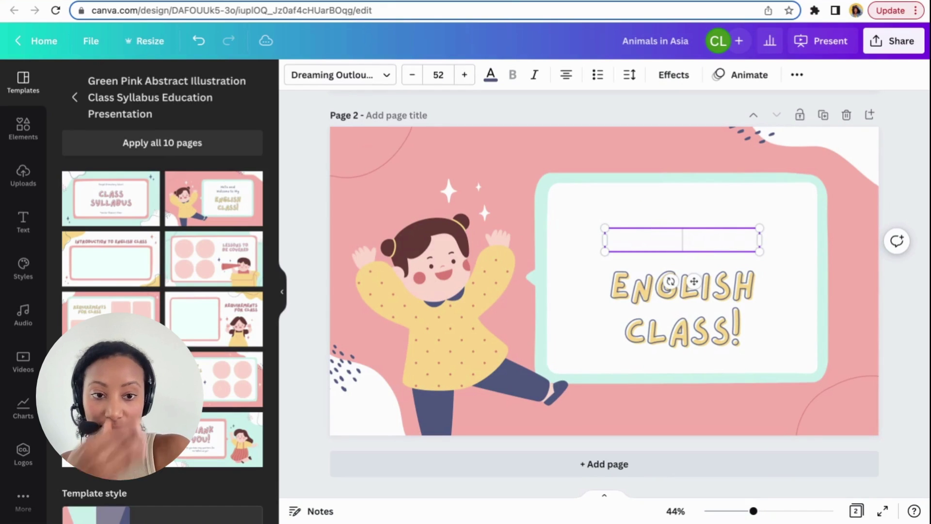
{"action": "type", "text": "Son"}
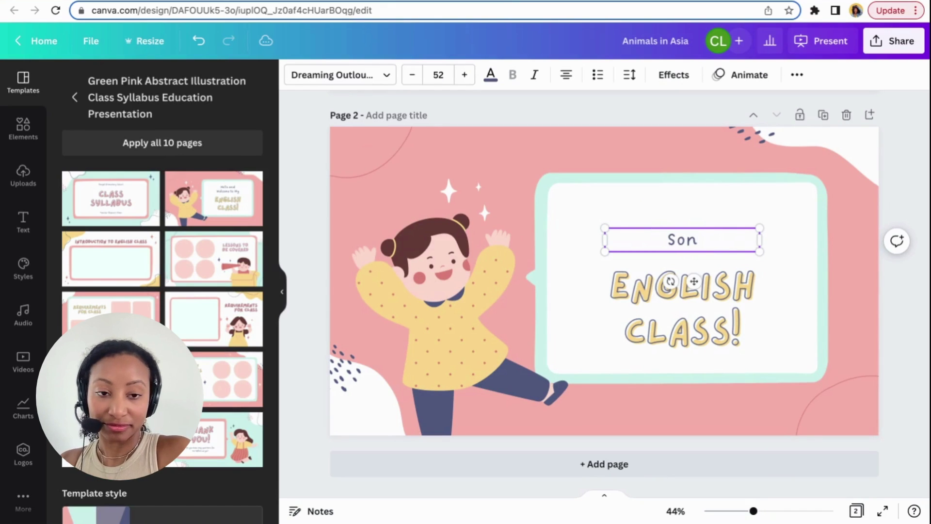
{"action": "key", "text": "BackSpace"}
{"action": "key", "text": "BackSpace"}
{"action": "key", "text": "BackSpace"}
{"action": "type", "text": "Animal Song"}
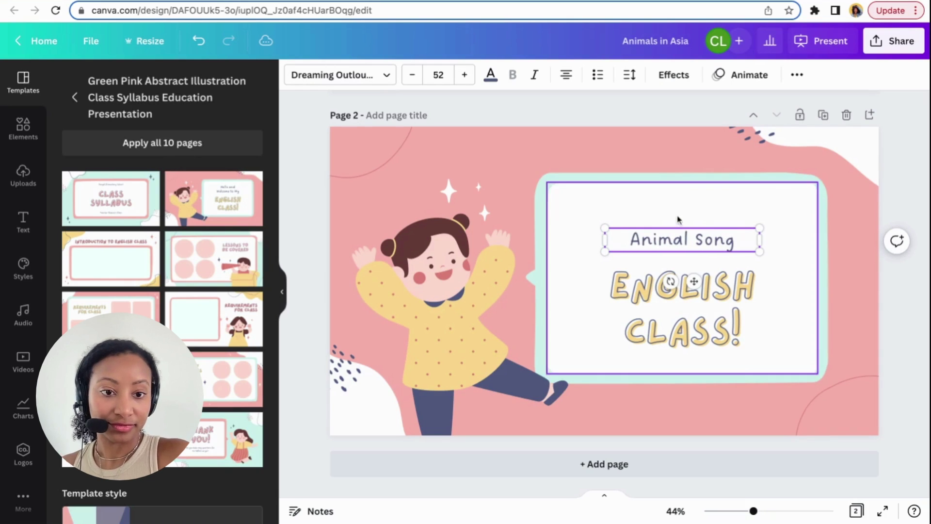
- Replace the "English Class!" heading on page 2 with "HELLO ANIMALS..." on two lines
{"action": "double_click", "coordinate": [752, 320]}
{"action": "left_click", "coordinate": [759, 330]}
{"action": "key", "text": "ctrl+a"}
{"action": "type", "text": "E"}
{"action": "key", "text": "BackSpace"}
{"action": "type", "text": "HELLP"}
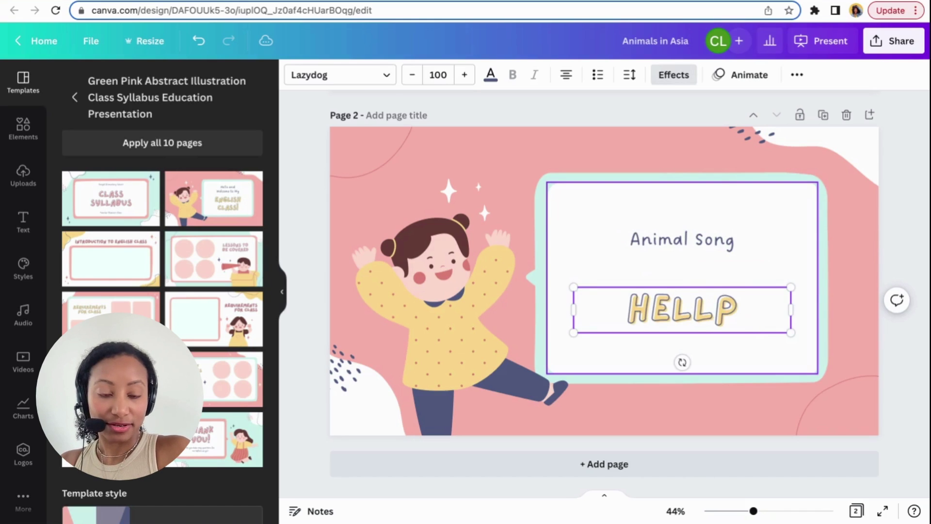
{"action": "key", "text": "BackSpace"}
{"action": "type", "text": "O"}
{"action": "key", "text": "Return"}
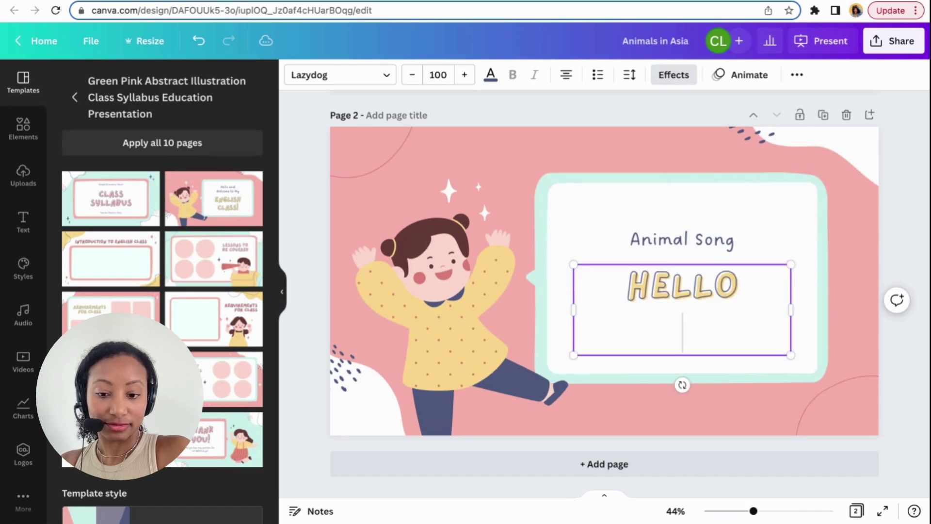
{"action": "type", "text": "ANIMALS..."}
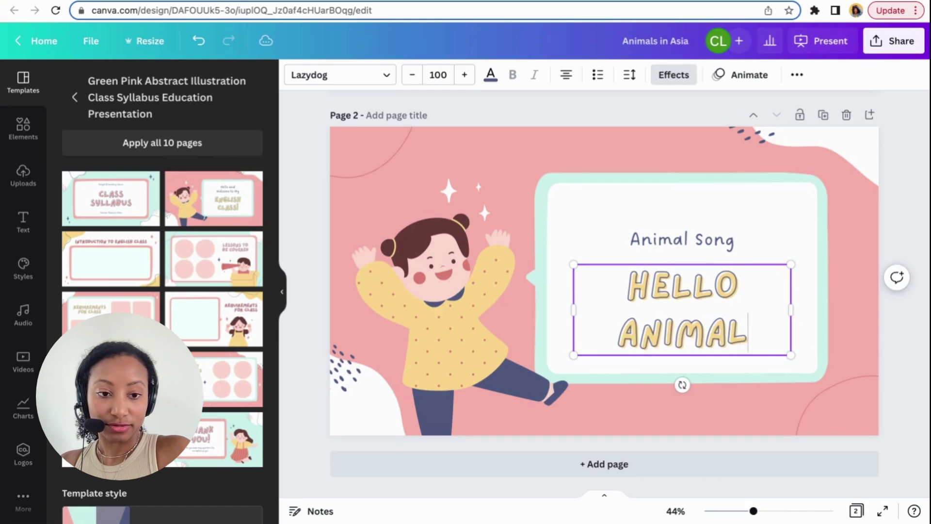
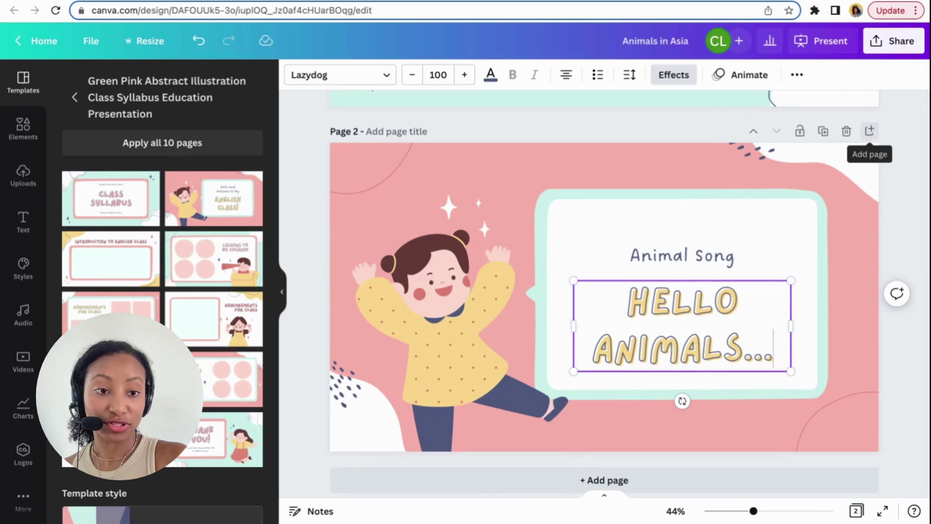
- Add a third page and apply the template's "Introduction to English Class" layout with the large framed box
{"action": "left_click", "coordinate": [870, 131]}
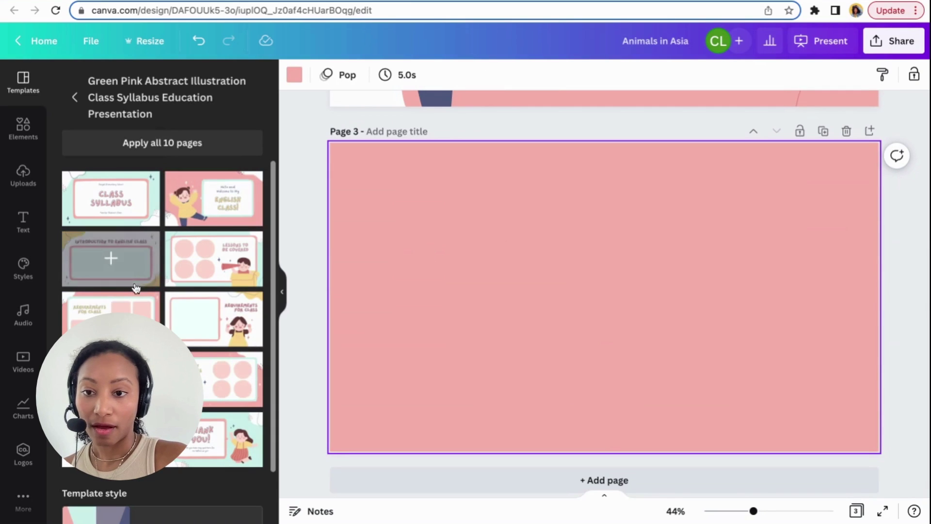
{"action": "left_click", "coordinate": [122, 272]}
{"action": "left_click", "coordinate": [597, 217]}
{"action": "left_click", "coordinate": [629, 343]}
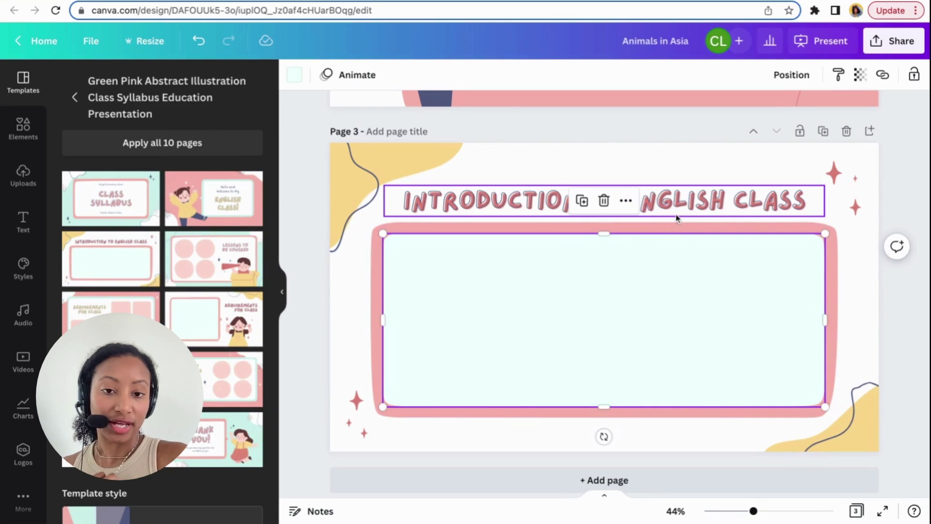
- Replace the "Introduction to English Class" title on page 3 with "TODAY'S LESSON"
{"action": "left_click", "coordinate": [711, 201]}
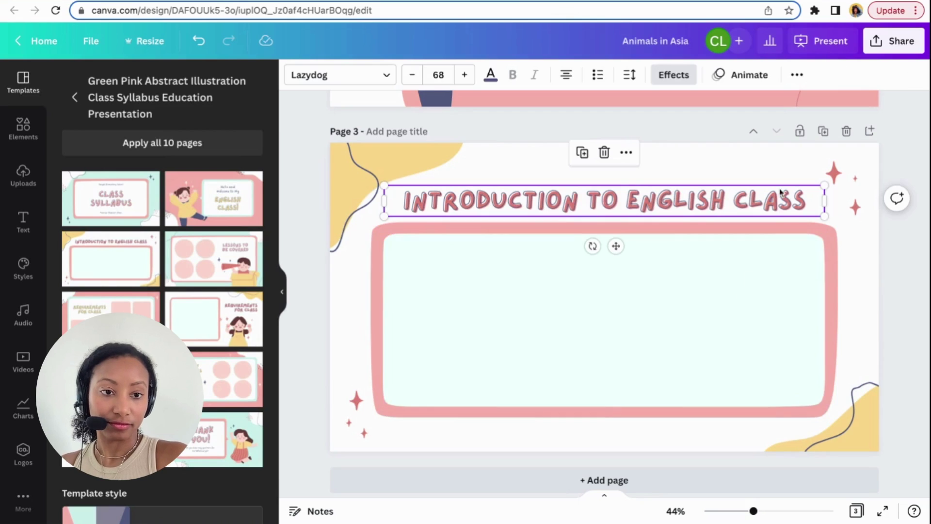
{"action": "left_click", "coordinate": [798, 208]}
{"action": "left_click_drag", "start_coordinate": [798, 209], "coordinate": [456, 205]}
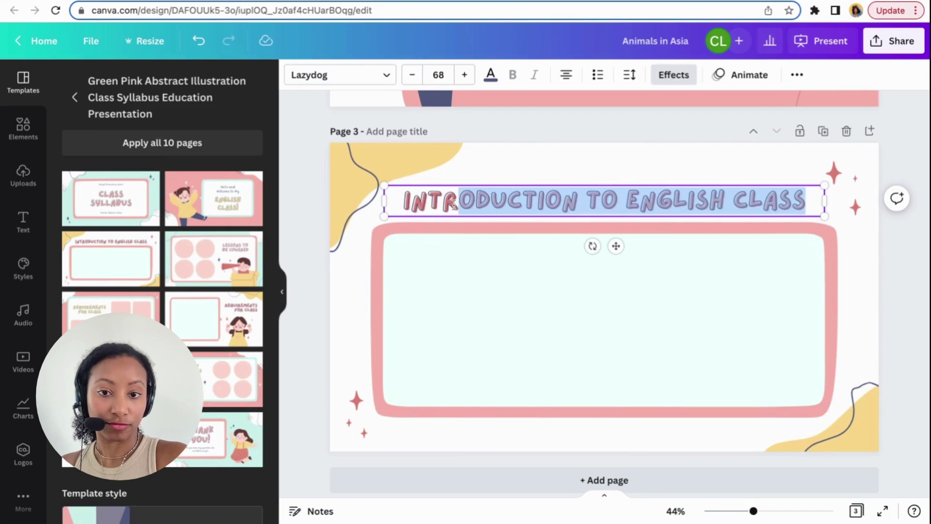
{"action": "key", "text": "BackSpace"}
{"action": "key", "text": "BackSpace"}
{"action": "key", "text": "BackSpace"}
{"action": "key", "text": "BackSpace"}
{"action": "type", "text": "TODAY'S LESSON"}
{"action": "left_click", "coordinate": [507, 308]}
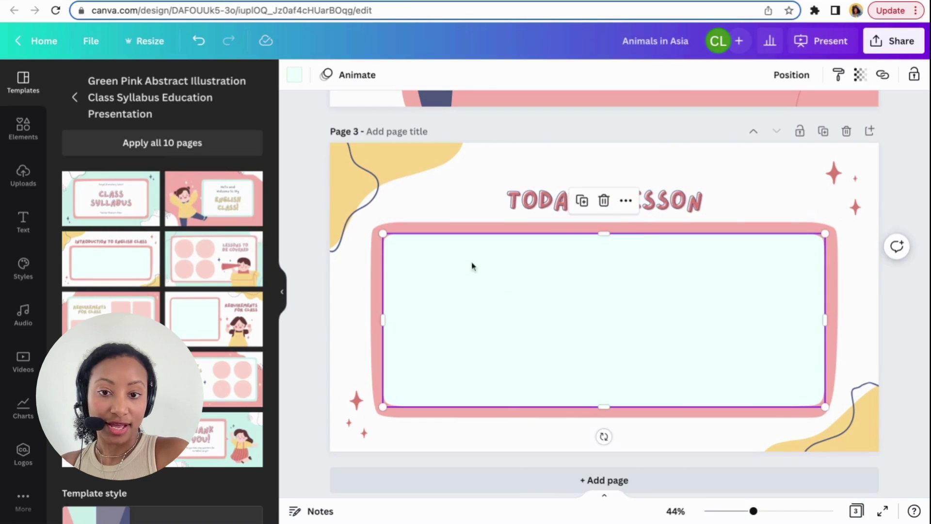
{"action": "left_click", "coordinate": [804, 148]}
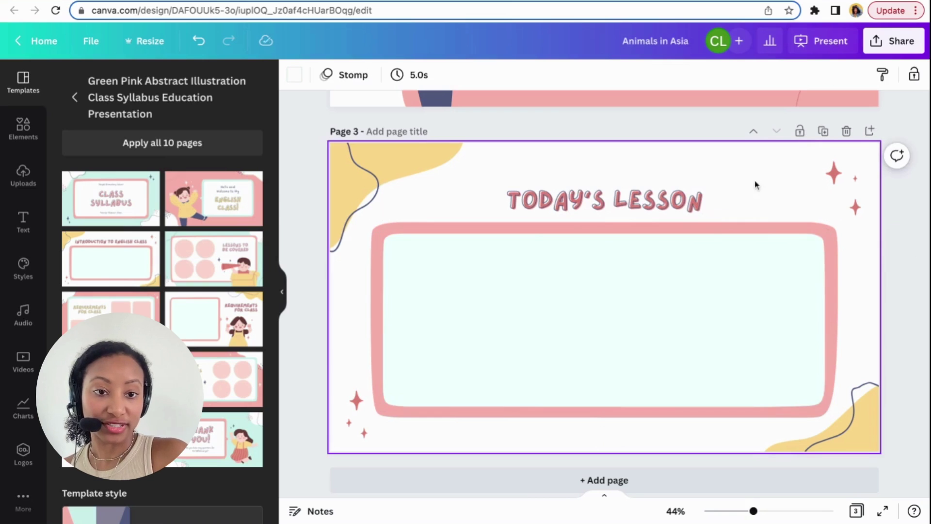
- Add a fourth page with the speech-box "Requirements for Class" layout and delete its girl illustration and heading
{"action": "left_click", "coordinate": [869, 131]}
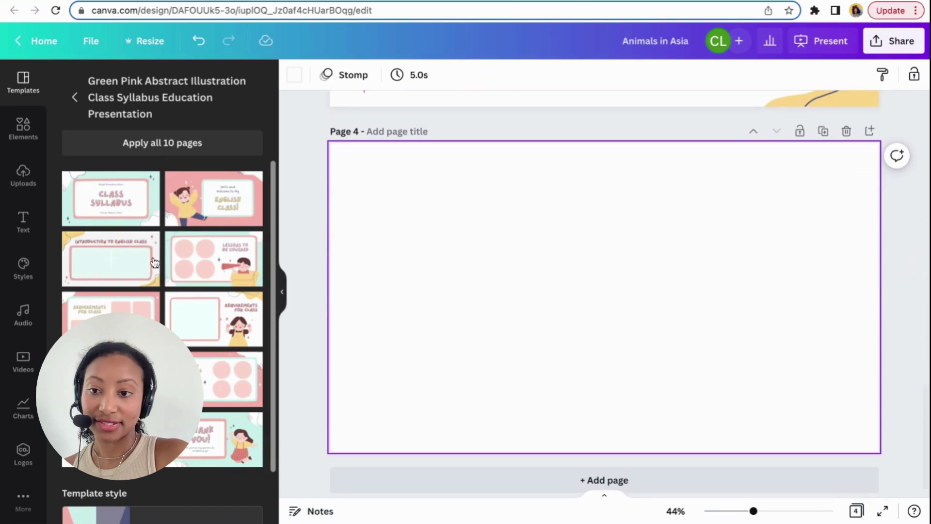
{"action": "left_click", "coordinate": [209, 337]}
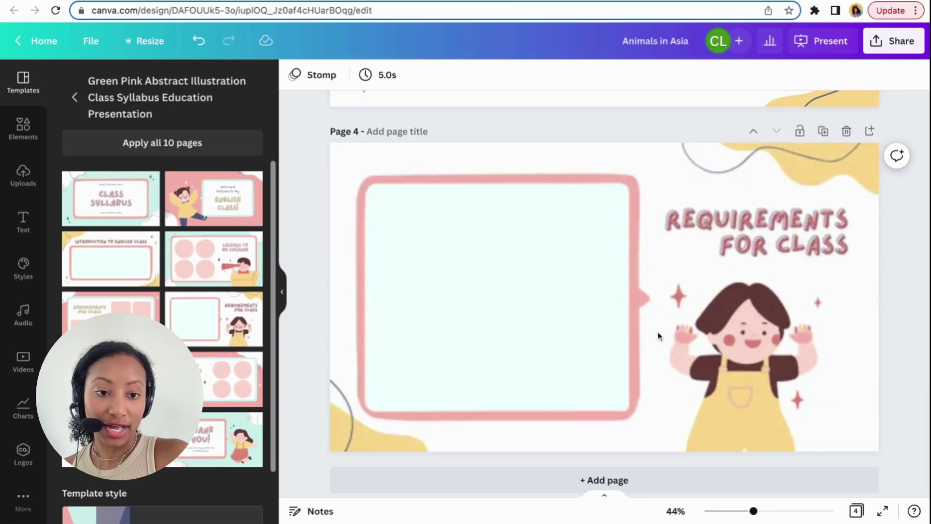
{"action": "left_click", "coordinate": [759, 334]}
{"action": "key", "text": "Delete"}
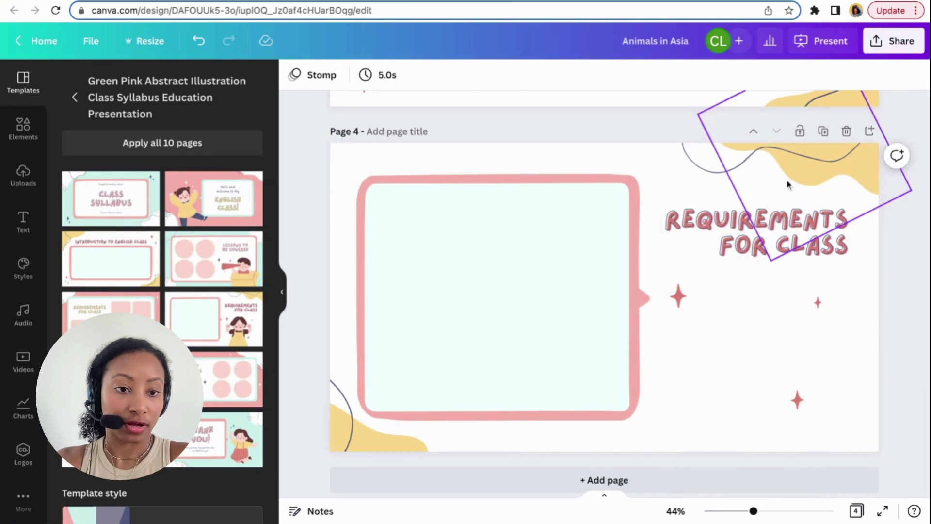
{"action": "left_click", "coordinate": [777, 225]}
{"action": "key", "text": "Delete"}
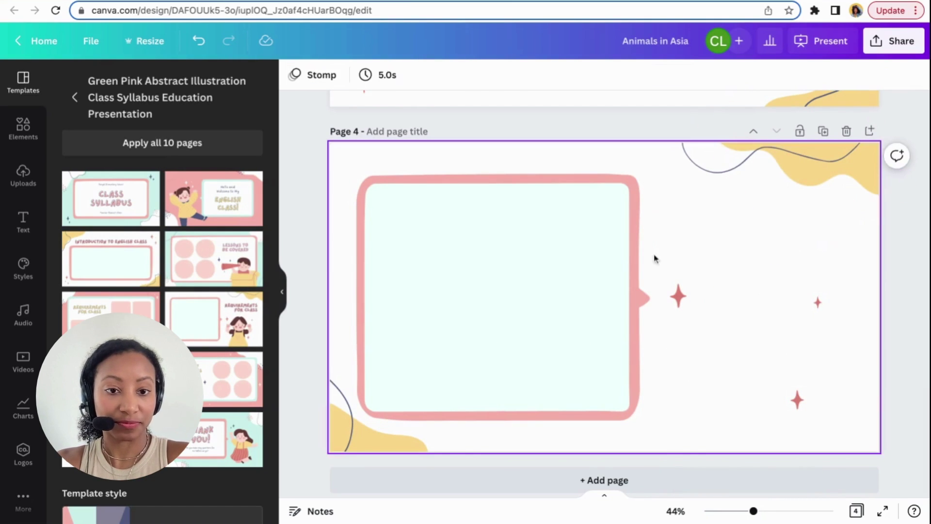
- Try a narrower duplicate of the mint box beside the pink frame on page 4, and delete the copy
{"action": "left_click", "coordinate": [572, 272]}
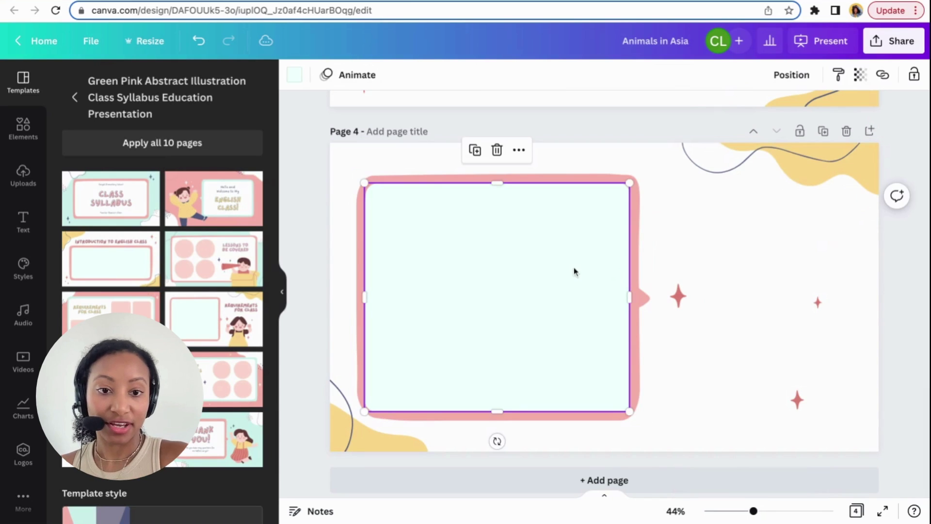
{"action": "left_click", "coordinate": [474, 150]}
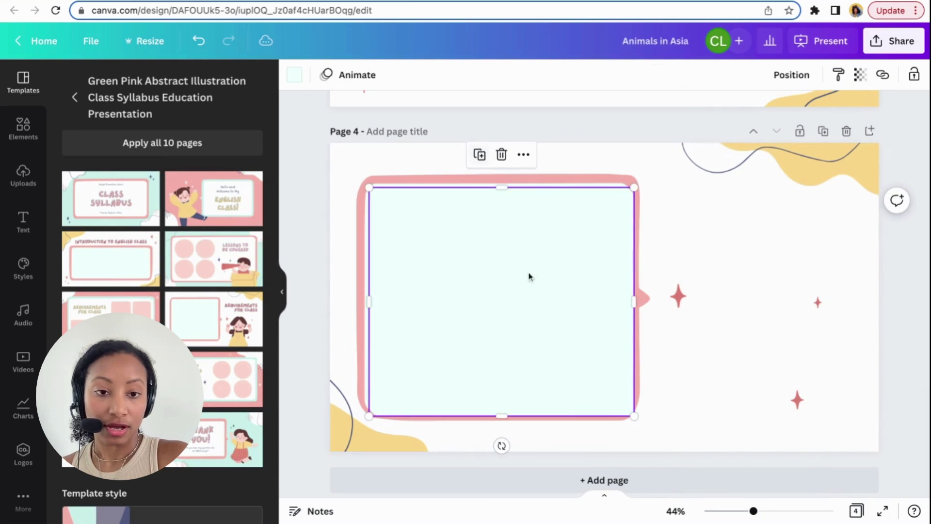
{"action": "left_click_drag", "start_coordinate": [529, 305], "coordinate": [726, 303]}
{"action": "left_click_drag", "start_coordinate": [614, 302], "coordinate": [718, 302]}
{"action": "left_click_drag", "start_coordinate": [878, 302], "coordinate": [841, 301]}
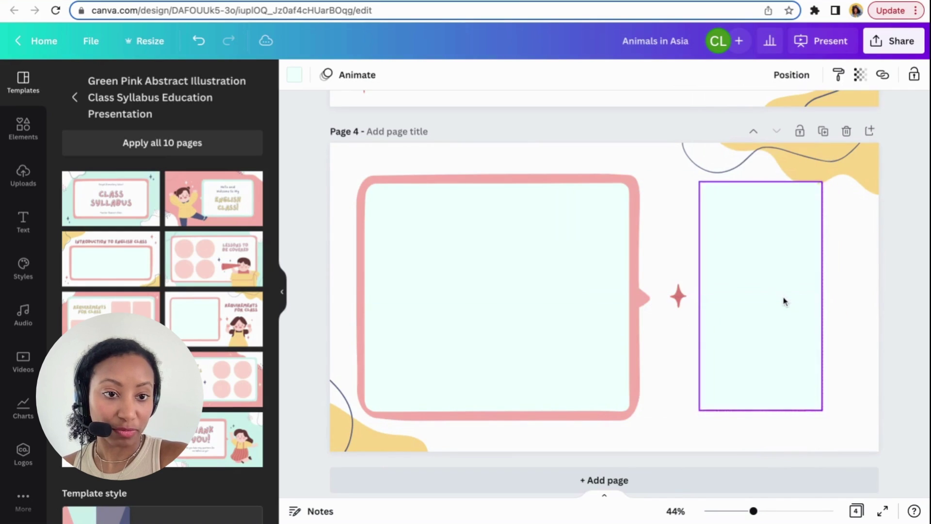
{"action": "left_click_drag", "start_coordinate": [783, 296], "coordinate": [791, 303]}
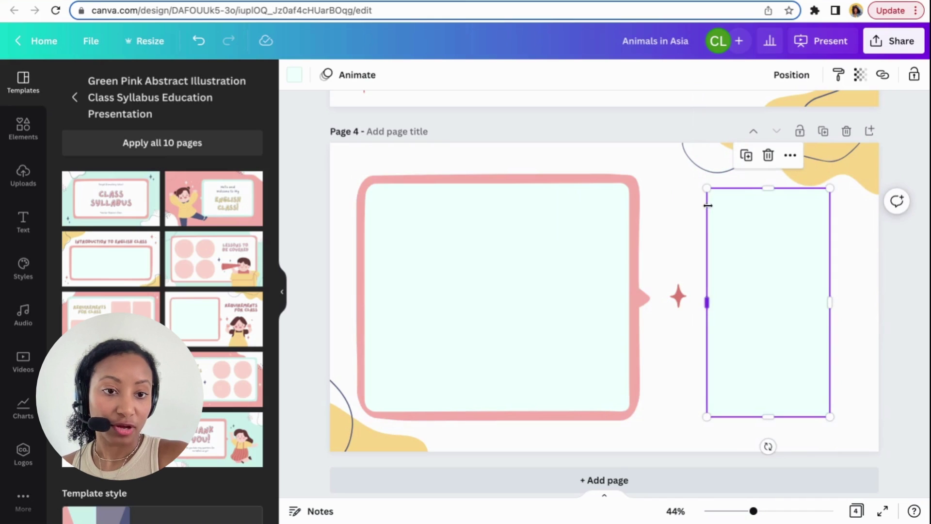
{"action": "left_click", "coordinate": [769, 156]}
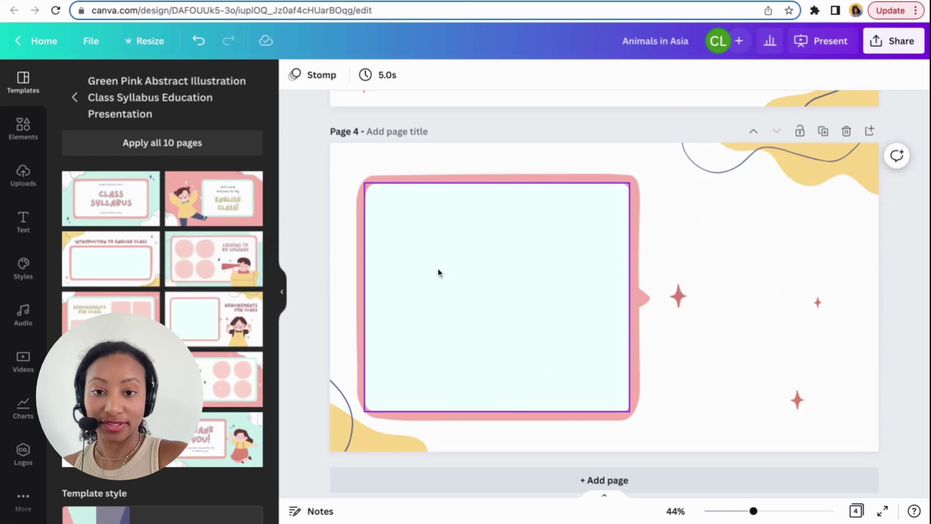
- Duplicate the "TODAY'S LESSON" title from page 3 and move the copy onto page 4
{"action": "scroll", "coordinate": [557, 252], "scroll_direction": "up", "scroll_amount": 5}
{"action": "left_click", "coordinate": [599, 196]}
{"action": "key", "text": "super+d"}
{"action": "left_click_drag", "start_coordinate": [602, 200], "coordinate": [602, 414]}
{"action": "scroll", "coordinate": [602, 414], "scroll_direction": "down", "scroll_amount": 4}
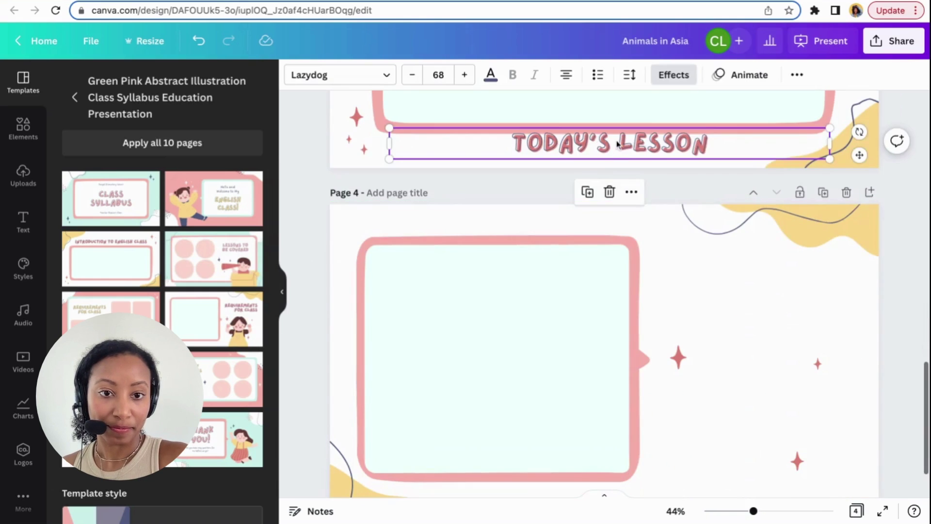
{"action": "left_click_drag", "start_coordinate": [618, 145], "coordinate": [618, 330]}
- Replace the copied title's text on page 4 with "KEY WORD"
{"action": "key", "text": "BackSpace"}
{"action": "key", "text": "BackSpace"}
{"action": "key", "text": "BackSpace"}
{"action": "key", "text": "BackSpace"}
{"action": "key", "text": "BackSpace"}
{"action": "key", "text": "BackSpace"}
{"action": "key", "text": "BackSpace"}
{"action": "key", "text": "BackSpace"}
{"action": "key", "text": "BackSpace"}
{"action": "key", "text": "BackSpace"}
{"action": "key", "text": "BackSpace"}
{"action": "key", "text": "BackSpace"}
{"action": "key", "text": "BackSpace"}
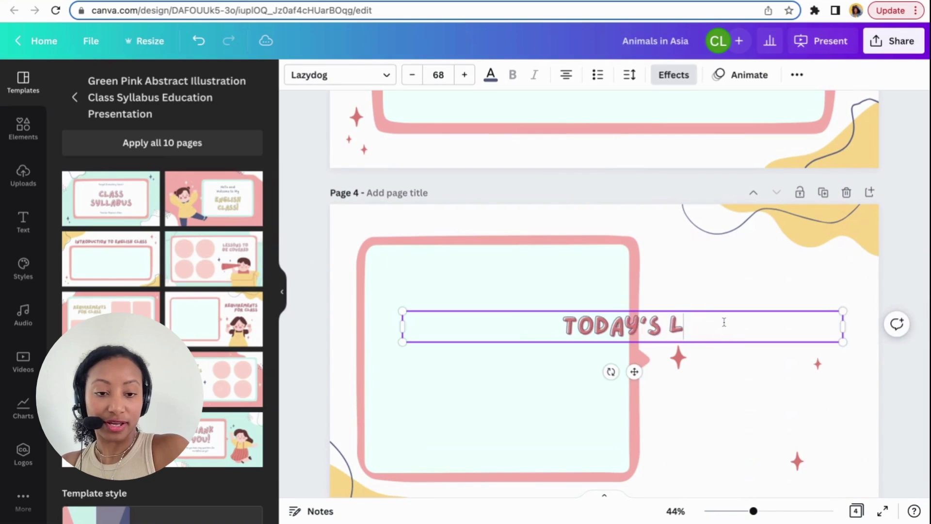
{"action": "type", "text": "KEY WOR"}
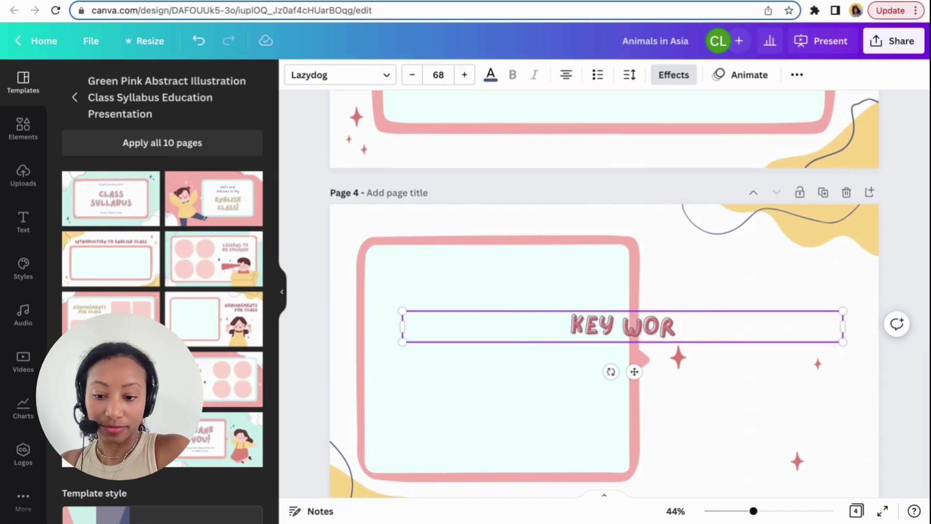
{"action": "type", "text": "D"}
- Narrow the title box on page 4, change its text to "PANDA" and place it in the blank area right of the pink frame
{"action": "left_click_drag", "start_coordinate": [846, 326], "coordinate": [650, 327]}
{"action": "key", "text": "BackSpace"}
{"action": "key", "text": "BackSpace"}
{"action": "key", "text": "BackSpace"}
{"action": "key", "text": "BackSpace"}
{"action": "key", "text": "BackSpace"}
{"action": "key", "text": "BackSpace"}
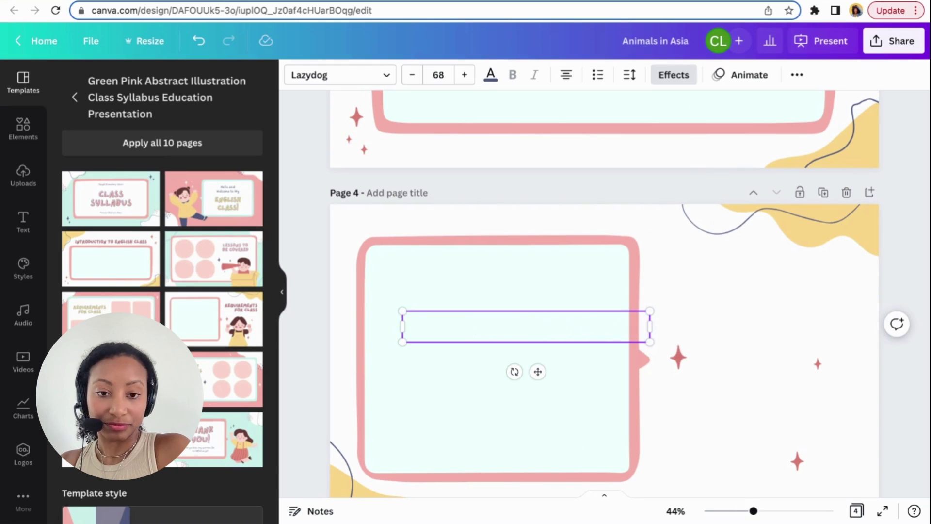
{"action": "type", "text": "PANDA"}
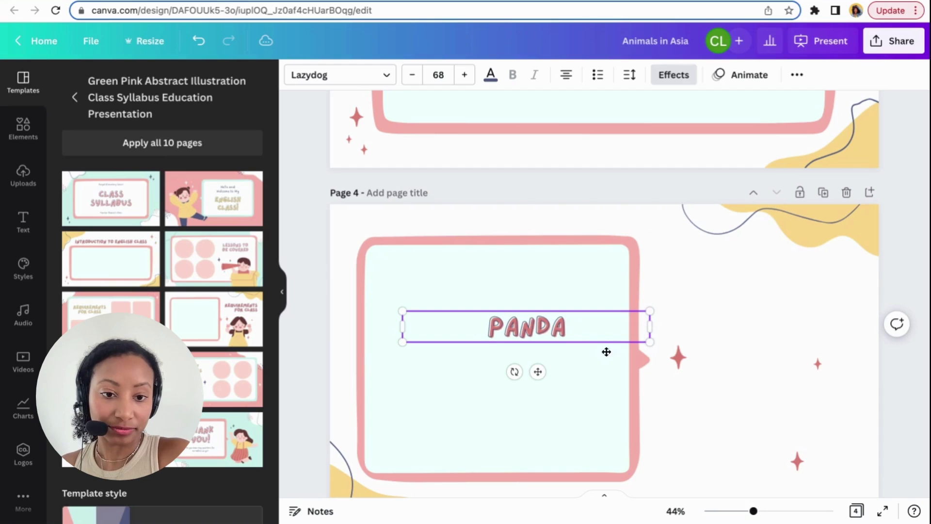
{"action": "left_click_drag", "start_coordinate": [538, 371], "coordinate": [784, 361]}
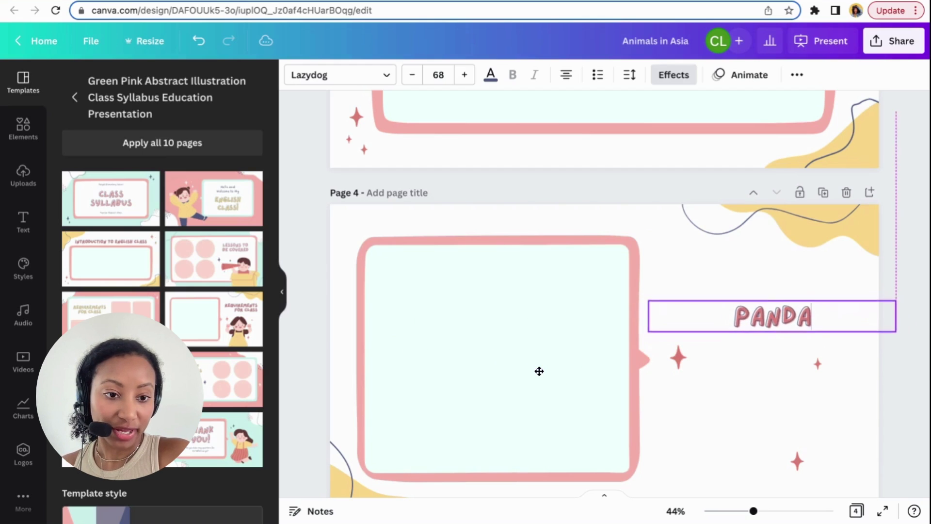
{"action": "left_click", "coordinate": [779, 423]}
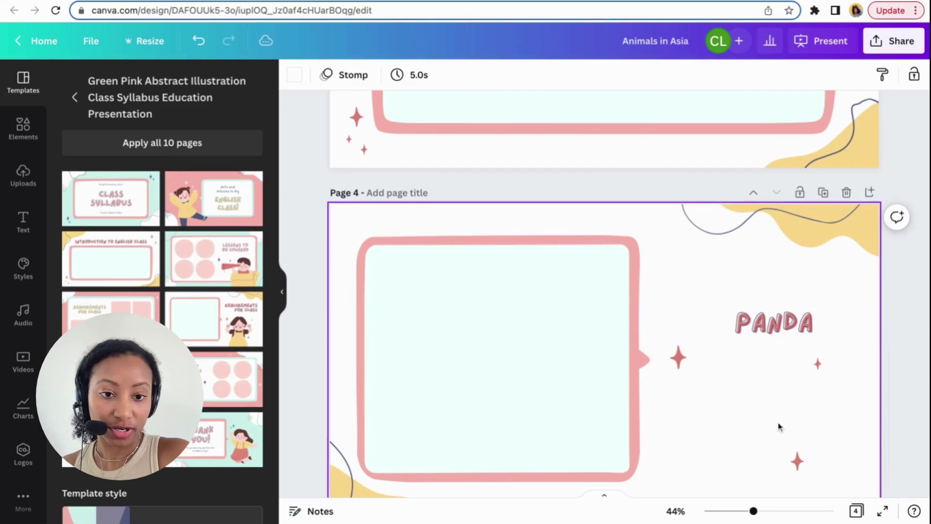
- Search the elements for "panda" and add the standing cartoon panda with pink ears to page 4
{"action": "left_click", "coordinate": [23, 128]}
{"action": "left_click", "coordinate": [139, 80]}
{"action": "type", "text": "panda"}
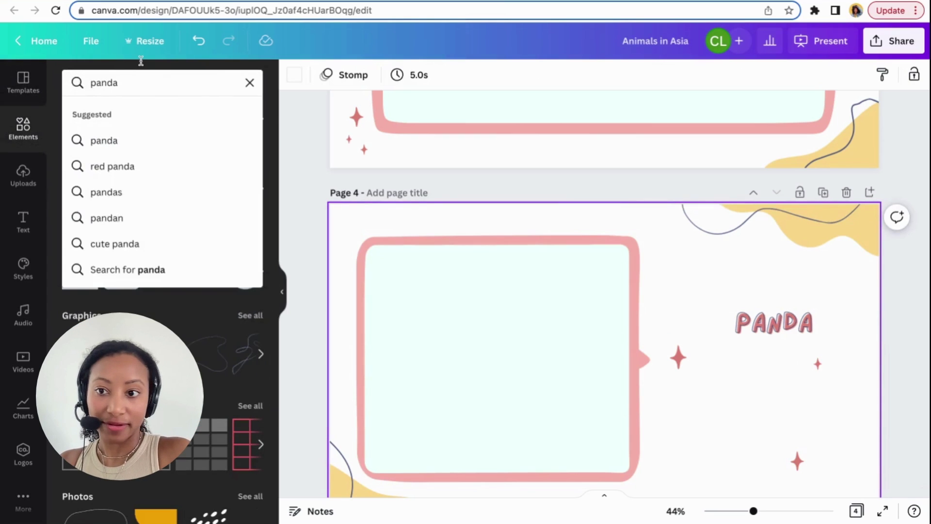
{"action": "key", "text": "Return"}
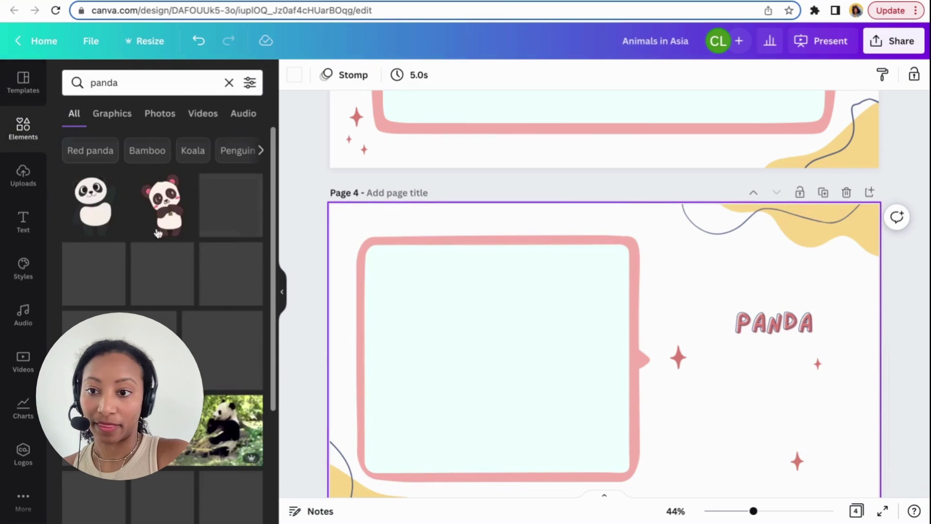
{"action": "left_click", "coordinate": [190, 210]}
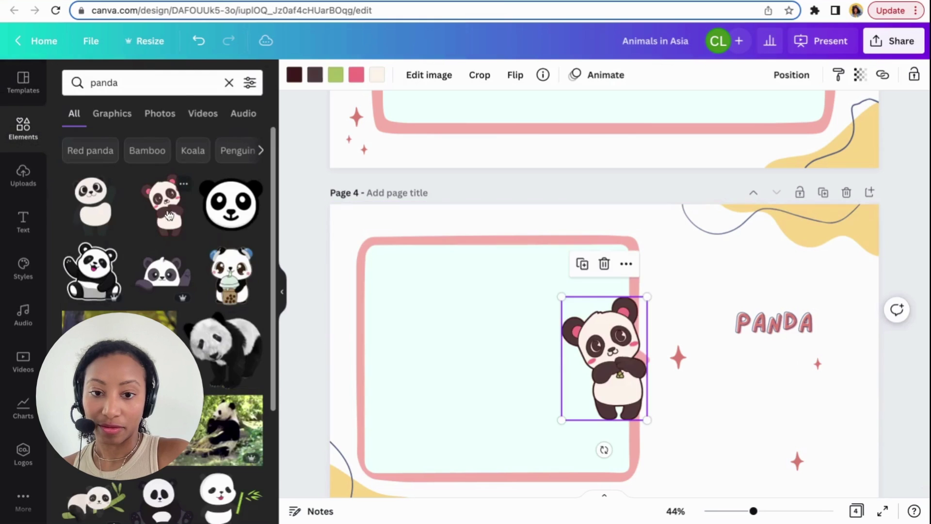
- Move the panda graphic into the mint box on page 4, enlarge it and center it there
{"action": "left_click_drag", "start_coordinate": [603, 356], "coordinate": [492, 367]}
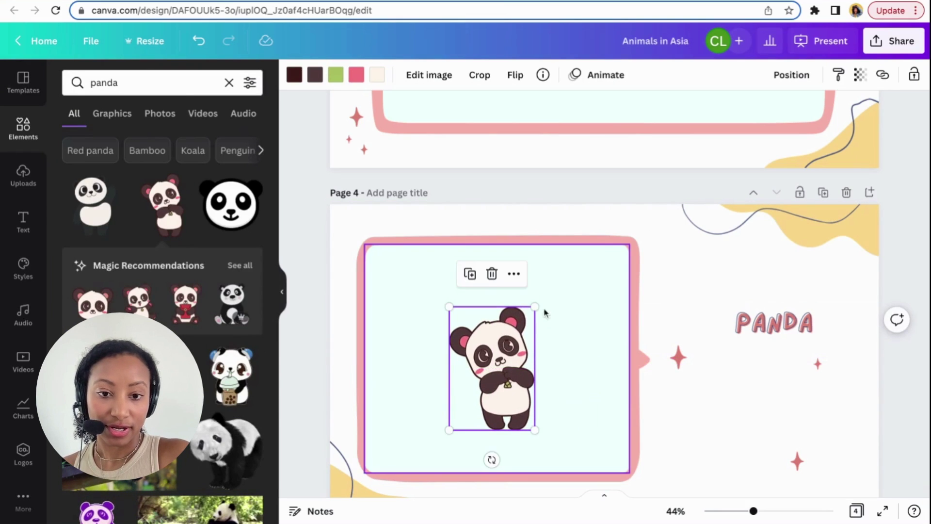
{"action": "left_click_drag", "start_coordinate": [535, 307], "coordinate": [567, 260]}
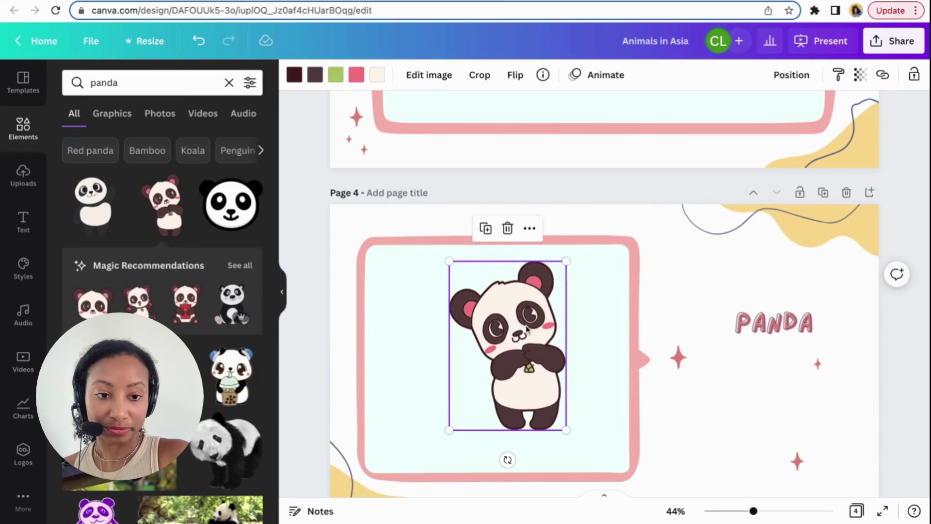
{"action": "left_click_drag", "start_coordinate": [544, 328], "coordinate": [529, 341]}
- Enlarge the "PANDA" title on page 4 to font size 120 and fit it in the area beside the pink frame
{"action": "left_click", "coordinate": [820, 324]}
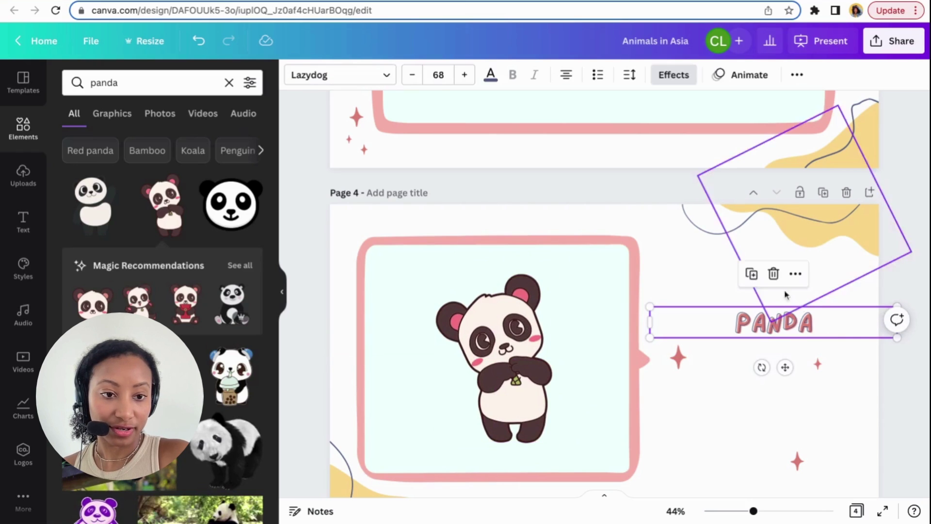
{"action": "left_click_drag", "start_coordinate": [649, 321], "coordinate": [727, 321]}
{"action": "left_click_drag", "start_coordinate": [875, 322], "coordinate": [896, 283]}
{"action": "left_click_drag", "start_coordinate": [896, 315], "coordinate": [849, 309]}
{"action": "left_click", "coordinate": [769, 316]}
{"action": "left_click_drag", "start_coordinate": [769, 316], "coordinate": [808, 316]}
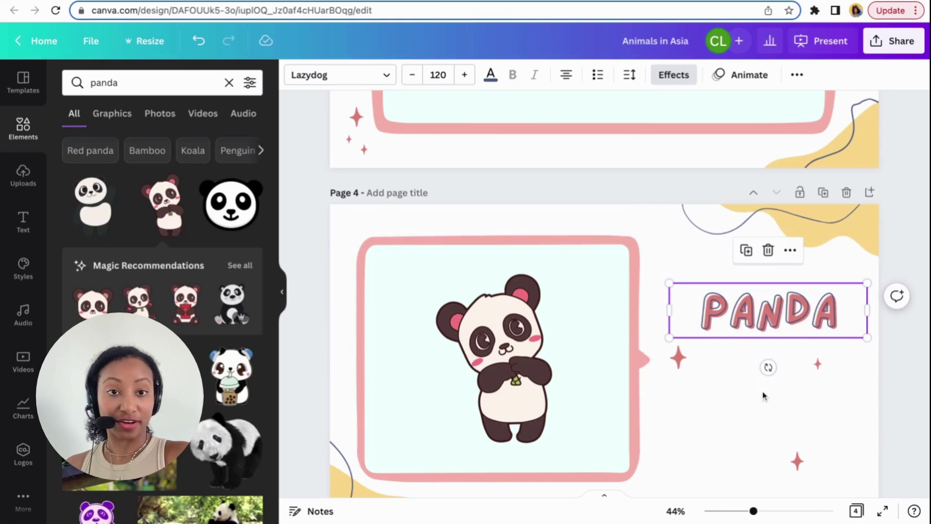
{"action": "left_click", "coordinate": [620, 339]}
- Duplicate the "Animal Song" text from page 2 and move the copy onto page 4 below the "PANDA" title
{"action": "scroll", "coordinate": [679, 310], "scroll_direction": "down", "scroll_amount": 2}
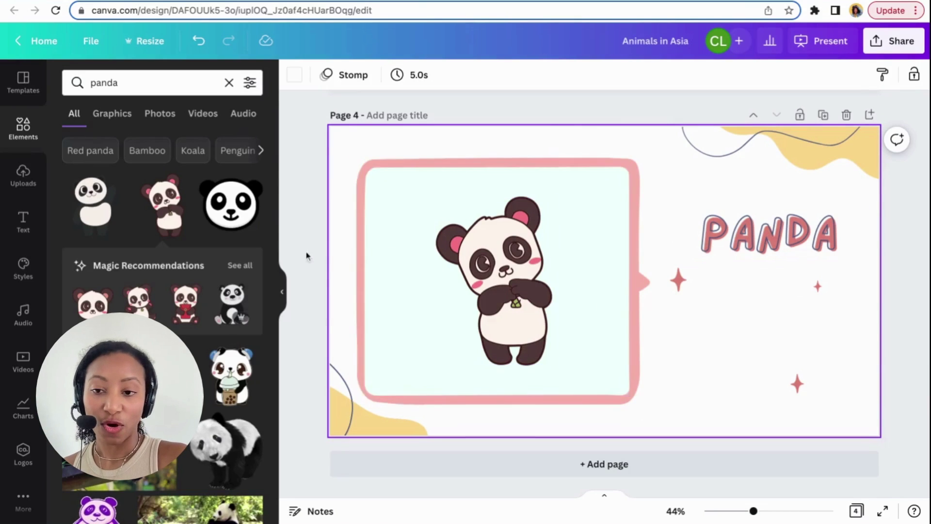
{"action": "scroll", "coordinate": [358, 258], "scroll_direction": "up", "scroll_amount": 12}
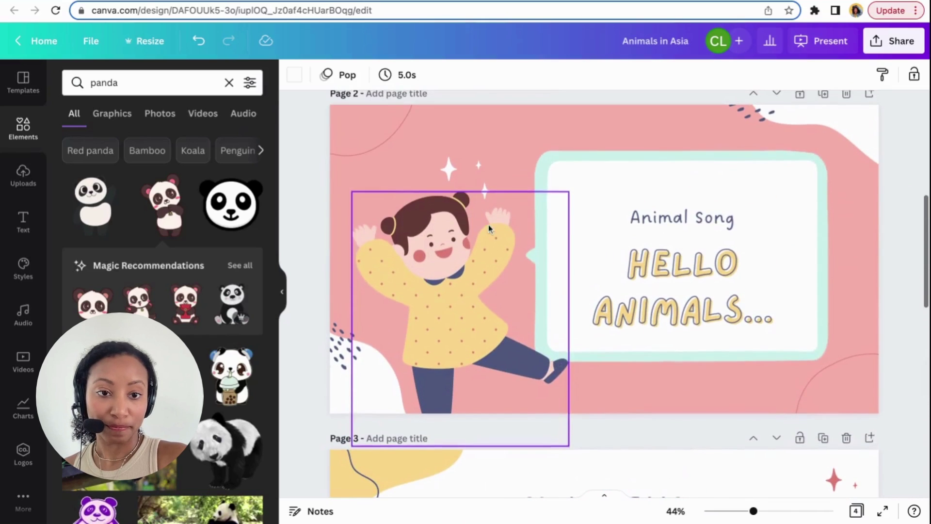
{"action": "left_click", "coordinate": [674, 204]}
{"action": "left_click", "coordinate": [668, 224]}
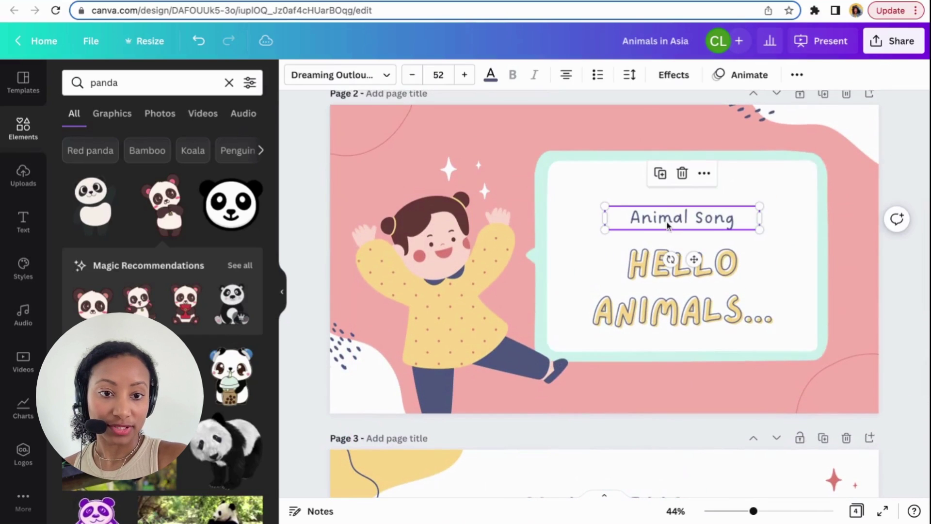
{"action": "left_click", "coordinate": [661, 173]}
{"action": "left_click_drag", "start_coordinate": [712, 224], "coordinate": [818, 383]}
- Replace the copied text on page 4 with "This is a panda" and move it slightly closer to the title
{"action": "key", "text": "BackSpace"}
{"action": "key", "text": "BackSpace"}
{"action": "key", "text": "BackSpace"}
{"action": "key", "text": "BackSpace"}
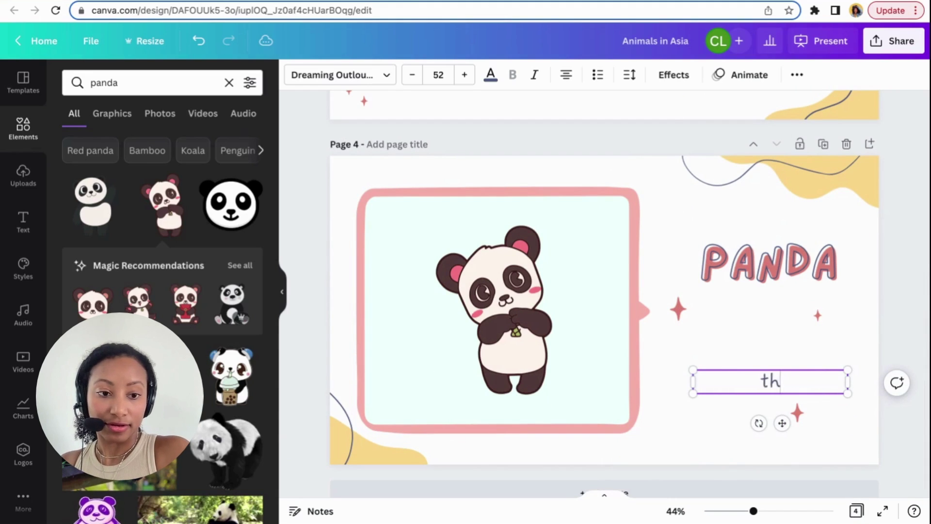
{"action": "type", "text": "This is a pna"}
{"action": "key", "text": "BackSpace"}
{"action": "type", "text": "a"}
{"action": "key", "text": "BackSpace"}
{"action": "key", "text": "BackSpace"}
{"action": "type", "text": "anda"}
{"action": "left_click", "coordinate": [827, 354]}
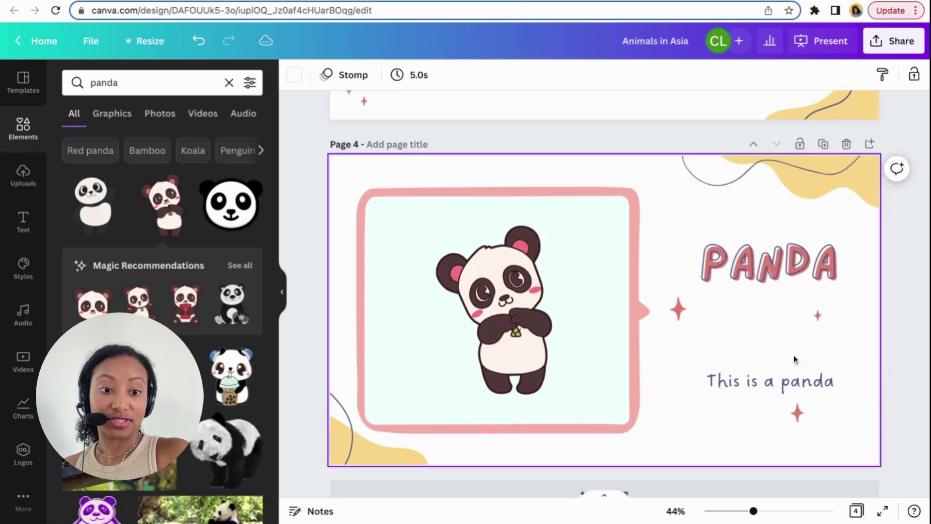
{"action": "left_click_drag", "start_coordinate": [782, 383], "coordinate": [782, 391]}
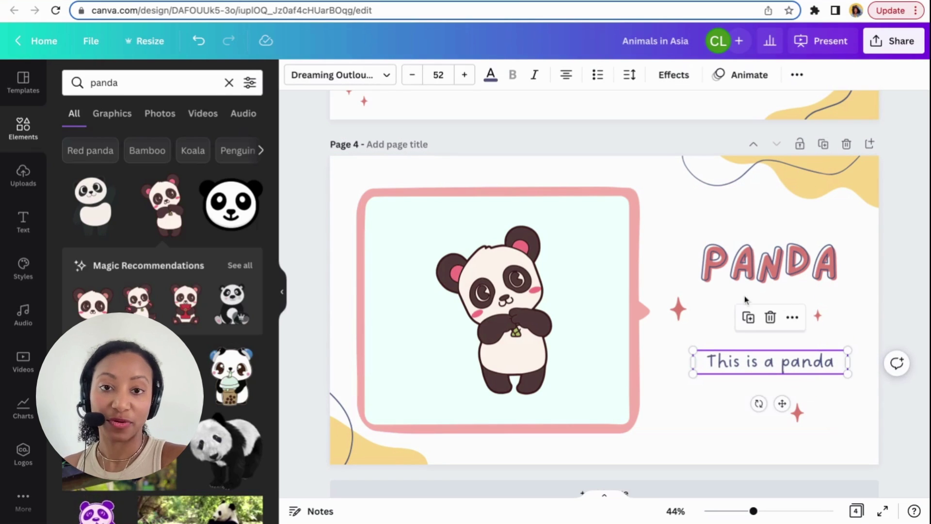
- Add a new page after page 4 and apply the "Lessons to be covered" template page with four circles to it
{"action": "scroll", "coordinate": [738, 252], "scroll_direction": "down", "scroll_amount": 5}
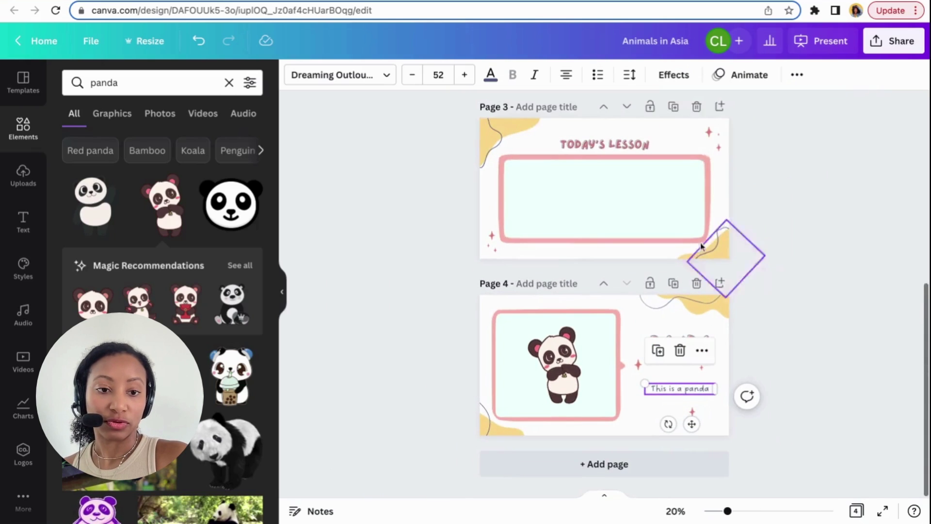
{"action": "scroll", "coordinate": [661, 292], "scroll_direction": "up", "scroll_amount": 4}
{"action": "scroll", "coordinate": [661, 291], "scroll_direction": "down", "scroll_amount": 4}
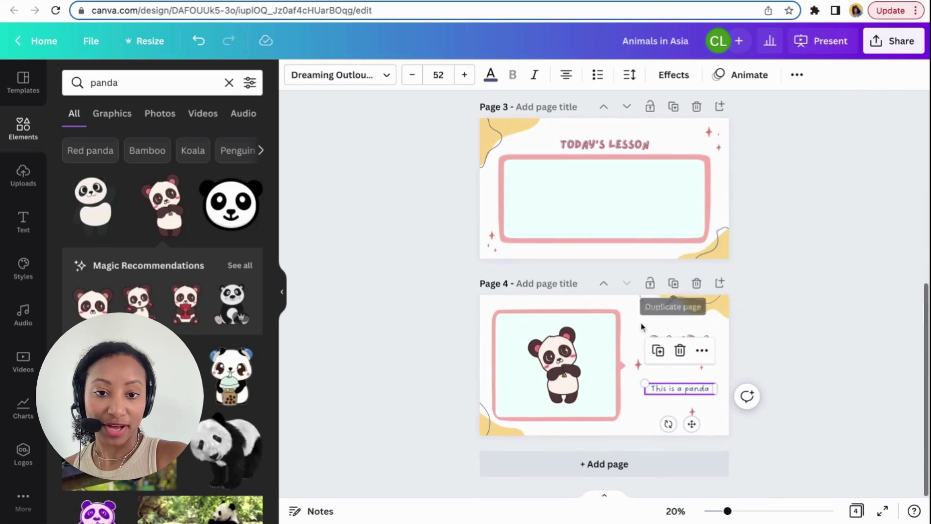
{"action": "left_click", "coordinate": [719, 283]}
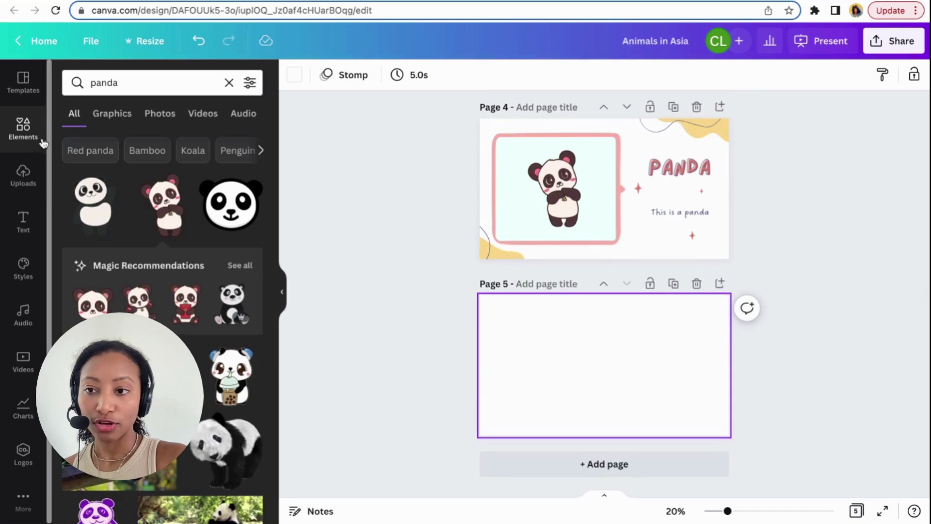
{"action": "left_click", "coordinate": [228, 83]}
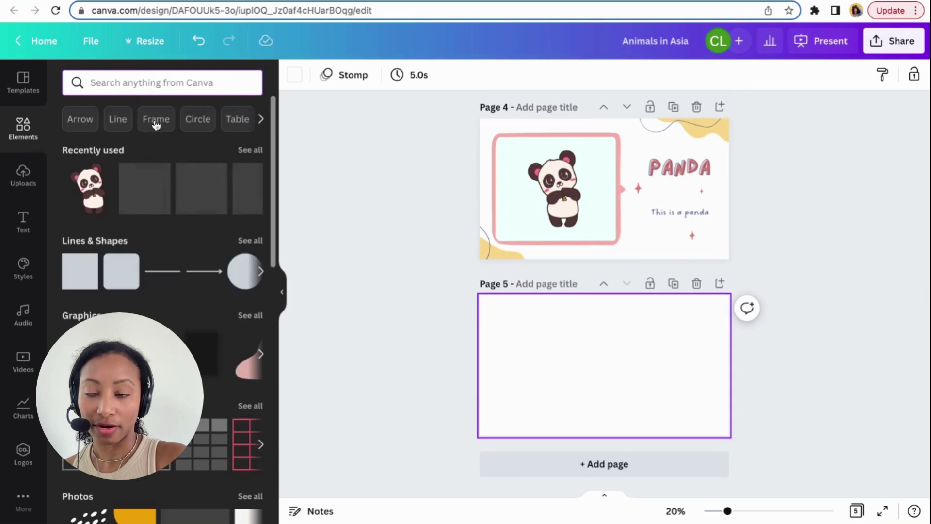
{"action": "left_click", "coordinate": [25, 88]}
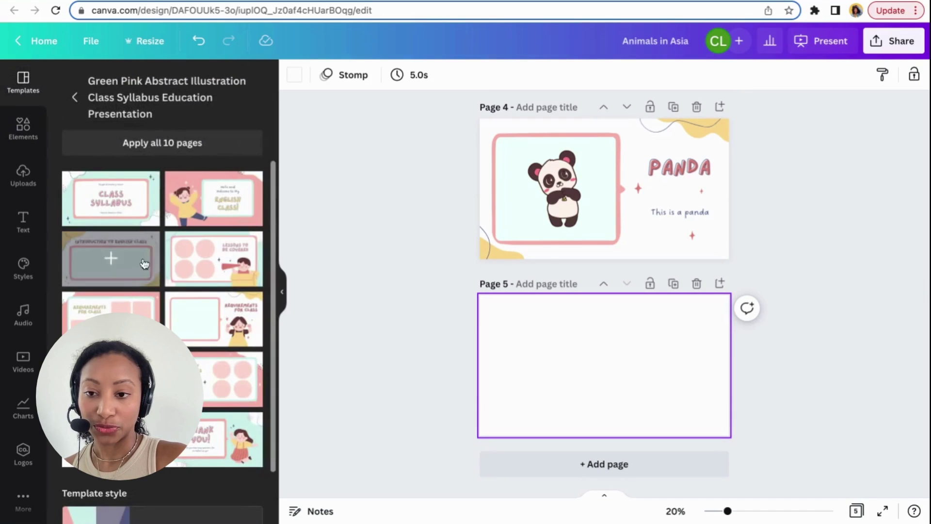
{"action": "scroll", "coordinate": [186, 316], "scroll_direction": "down", "scroll_amount": 5}
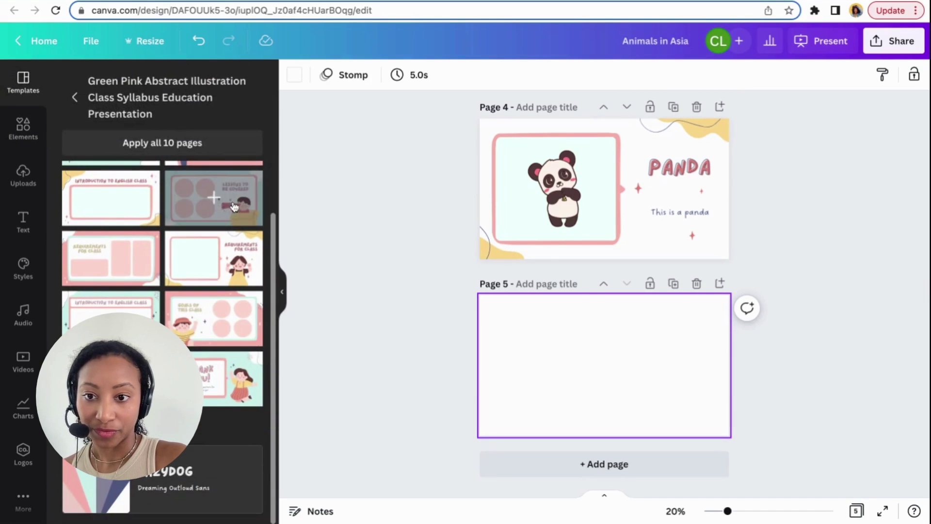
{"action": "left_click", "coordinate": [233, 206]}
{"action": "scroll", "coordinate": [718, 354], "scroll_direction": "up", "scroll_amount": 5}
- Replace the "LESSONS TO BE COVERED" title on page 5 with "FIND THE PANDA"
{"action": "left_click", "coordinate": [743, 266]}
{"action": "double_click", "coordinate": [743, 266]}
{"action": "left_click", "coordinate": [762, 280]}
{"action": "key", "text": "BackSpace"}
{"action": "key", "text": "BackSpace"}
{"action": "key", "text": "BackSpace"}
{"action": "key", "text": "BackSpace"}
{"action": "key", "text": "BackSpace"}
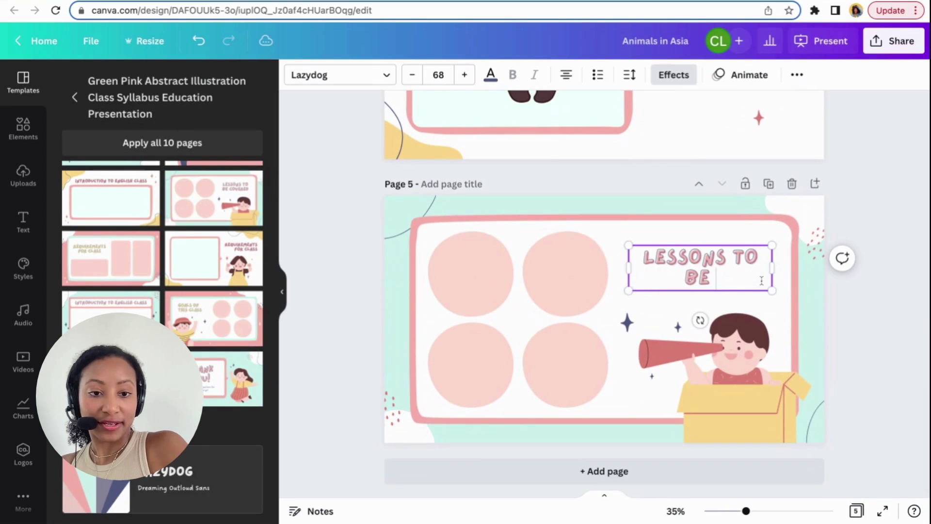
{"action": "key", "text": "BackSpace"}
{"action": "key", "text": "BackSpace"}
{"action": "key", "text": "BackSpace"}
{"action": "key", "text": "BackSpace"}
{"action": "key", "text": "BackSpace"}
{"action": "key", "text": "BackSpace"}
{"action": "key", "text": "BackSpace"}
{"action": "key", "text": "BackSpace"}
{"action": "key", "text": "BackSpace"}
{"action": "key", "text": "BackSpace"}
{"action": "type", "text": "FIND THE PANDA"}
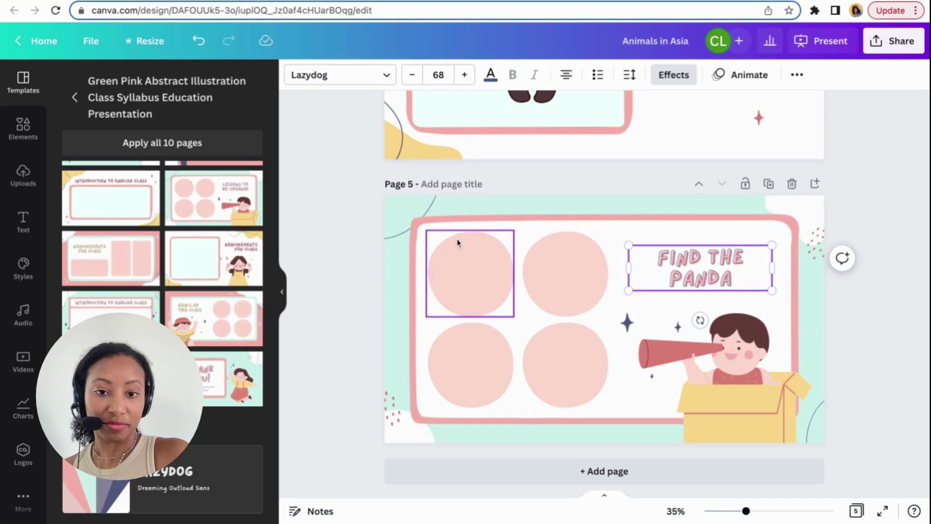
- Search the elements for "panda", add the black-and-white panda face and shrink it to fit the lower-left circle on page 5
{"action": "left_click", "coordinate": [31, 130]}
{"action": "left_click", "coordinate": [164, 85]}
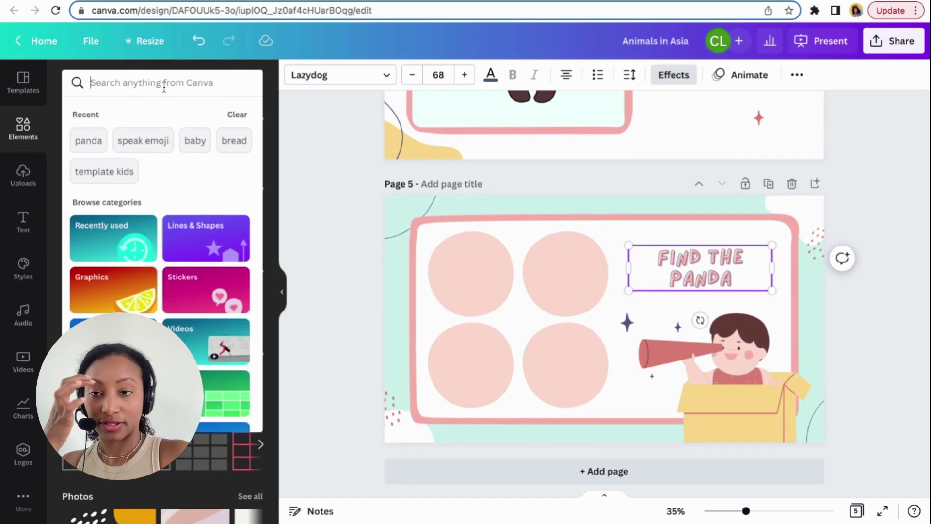
{"action": "type", "text": "panda"}
{"action": "key", "text": "Return"}
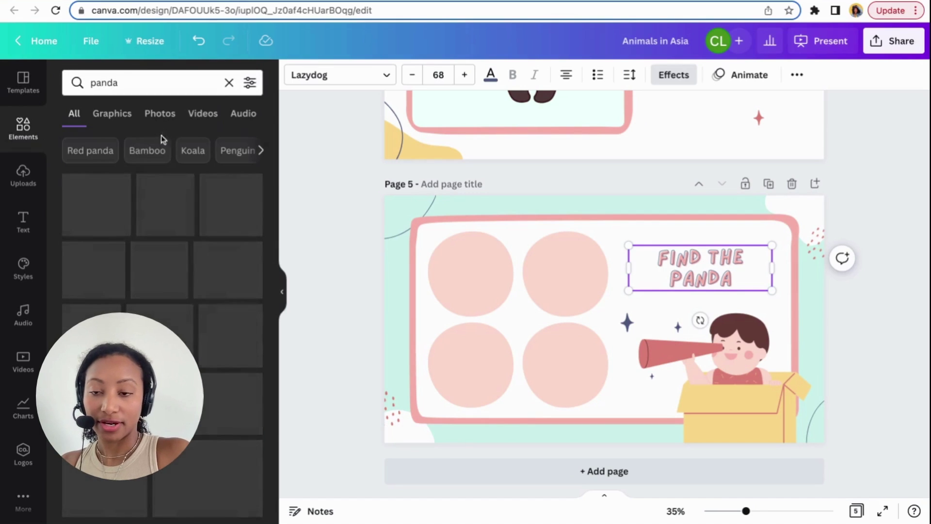
{"action": "left_click", "coordinate": [237, 213]}
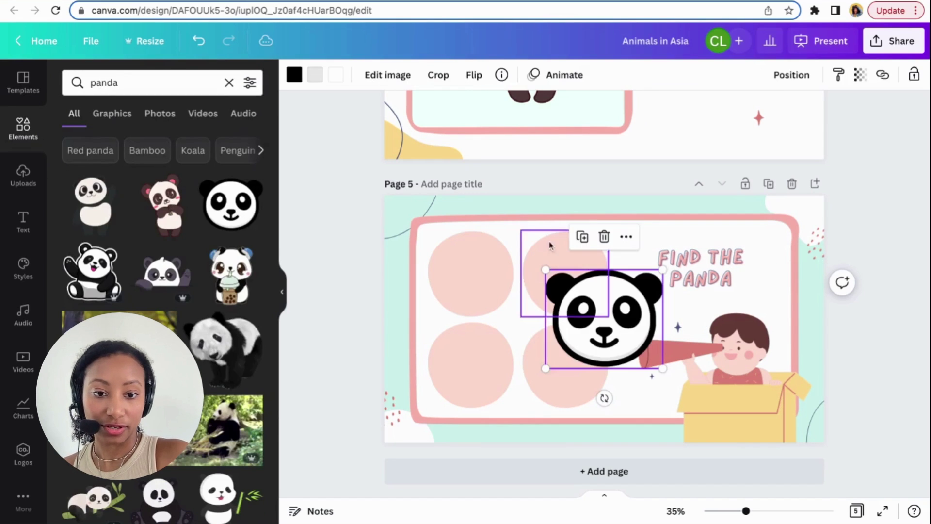
{"action": "left_click_drag", "start_coordinate": [601, 315], "coordinate": [479, 350]}
{"action": "left_click_drag", "start_coordinate": [538, 303], "coordinate": [470, 358]}
{"action": "left_click_drag", "start_coordinate": [423, 394], "coordinate": [446, 383]}
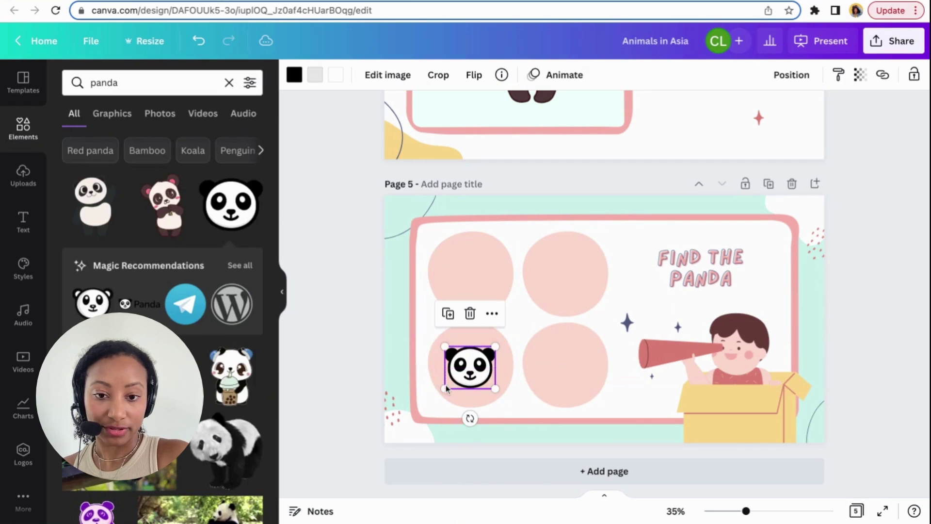
- Search the graphics for "lion", add the roaring lion head and shrink it to fit the lower-right circle on page 5
{"action": "left_click", "coordinate": [132, 83]}
{"action": "key", "text": "BackSpace"}
{"action": "key", "text": "BackSpace"}
{"action": "key", "text": "BackSpace"}
{"action": "key", "text": "BackSpace"}
{"action": "key", "text": "BackSpace"}
{"action": "type", "text": "lion"}
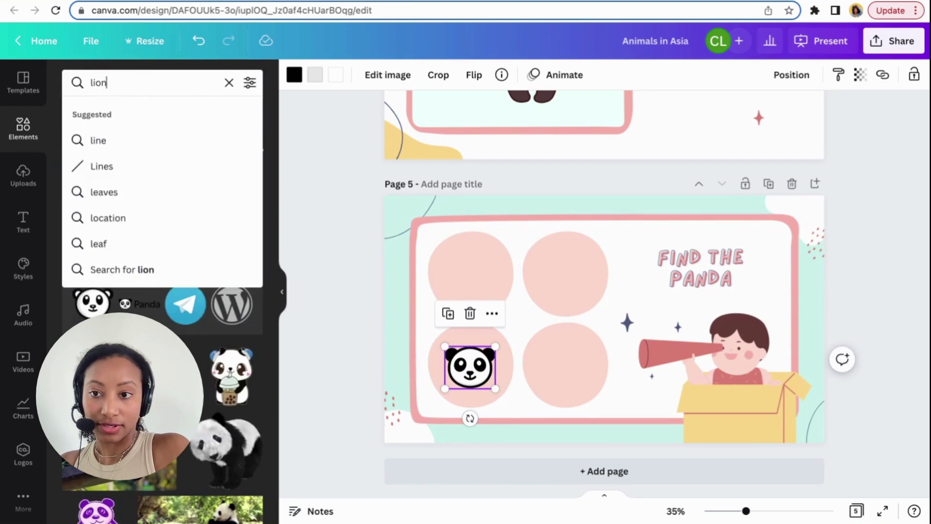
{"action": "key", "text": "Return"}
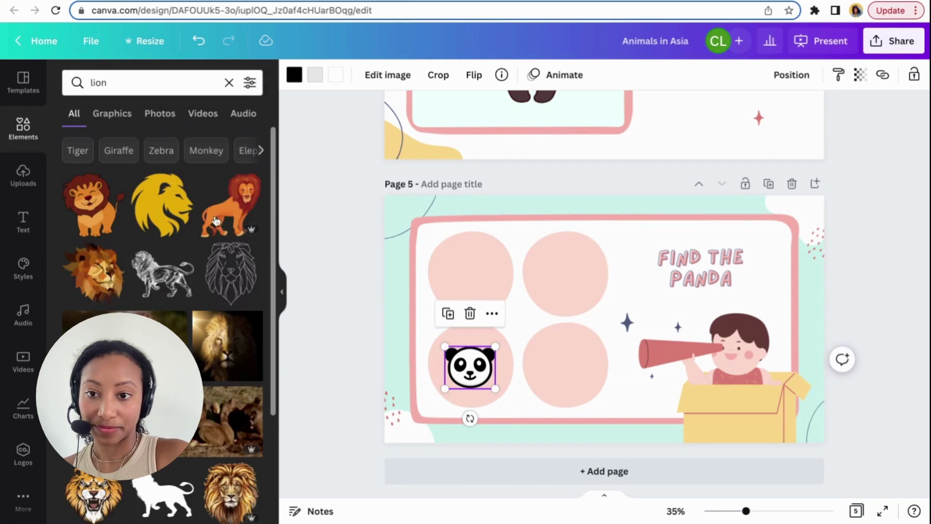
{"action": "left_click", "coordinate": [115, 114]}
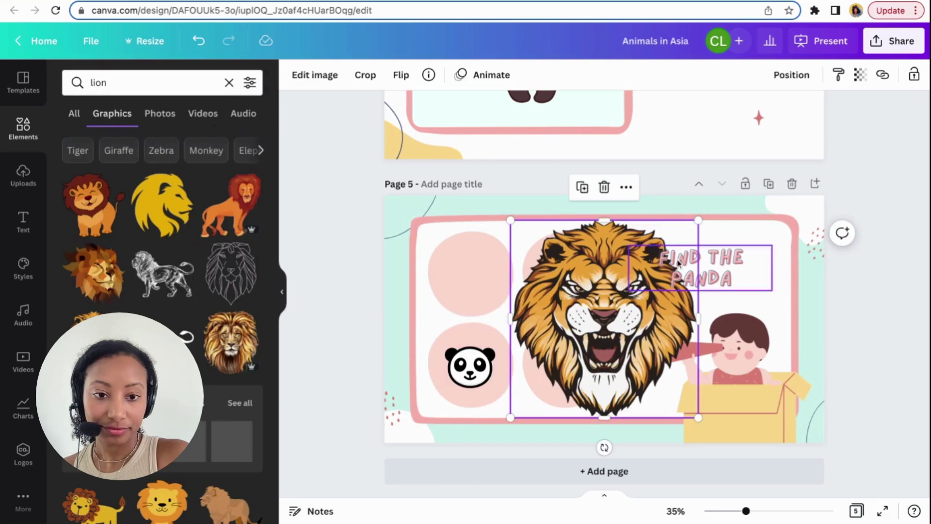
{"action": "left_click_drag", "start_coordinate": [694, 224], "coordinate": [566, 359]}
{"action": "mouse_move", "coordinate": [533, 402]}
{"action": "left_mouse_down"}
{"action": "mouse_move", "coordinate": [550, 390]}
{"action": "mouse_move", "coordinate": [537, 393]}
{"action": "left_mouse_up"}
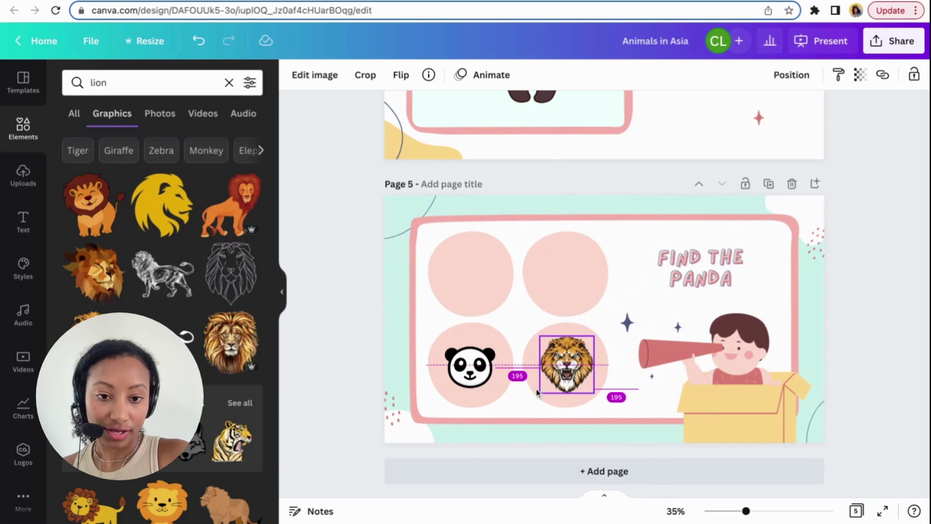
- Search the graphics for "cat"
{"action": "left_click", "coordinate": [136, 87]}
{"action": "key", "text": "BackSpace"}
{"action": "key", "text": "BackSpace"}
{"action": "key", "text": "BackSpace"}
{"action": "key", "text": "BackSpace"}
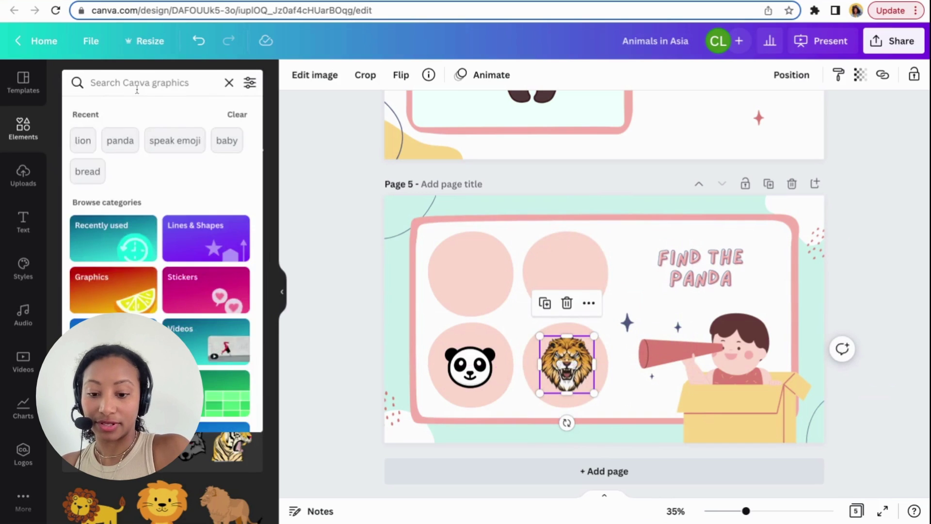
{"action": "type", "text": "cat"}
{"action": "key", "text": "Return"}
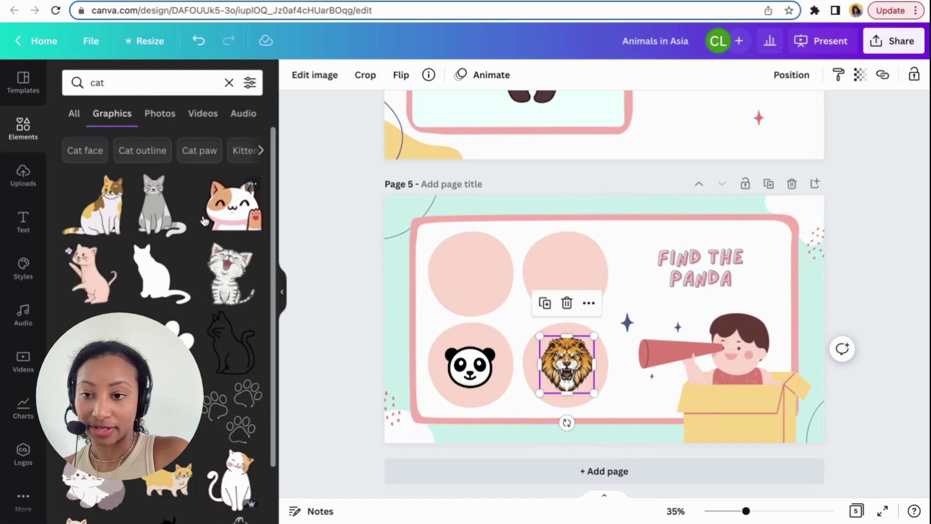
- Search the graphics for "elephant" and browse for one that fits the page 5 activity
{"action": "left_click", "coordinate": [167, 81]}
{"action": "key", "text": "BackSpace"}
{"action": "key", "text": "BackSpace"}
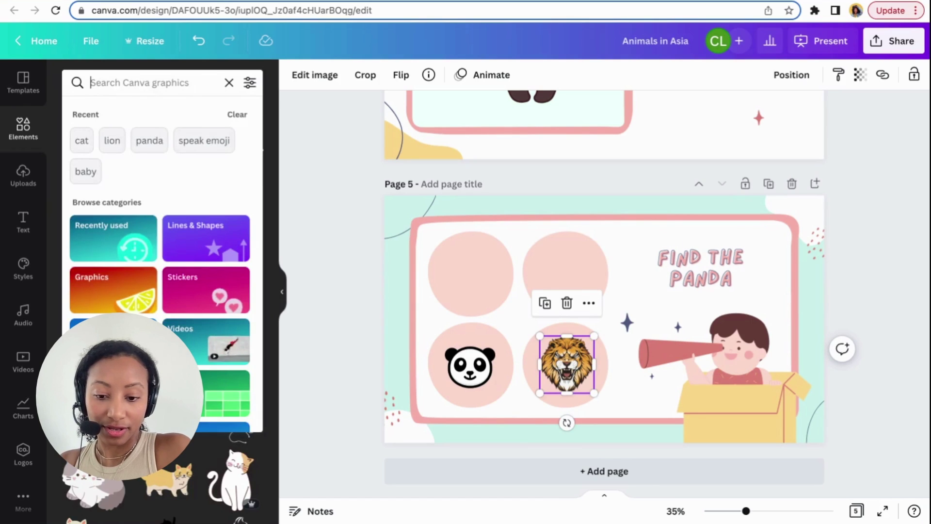
{"action": "type", "text": "elepoa"}
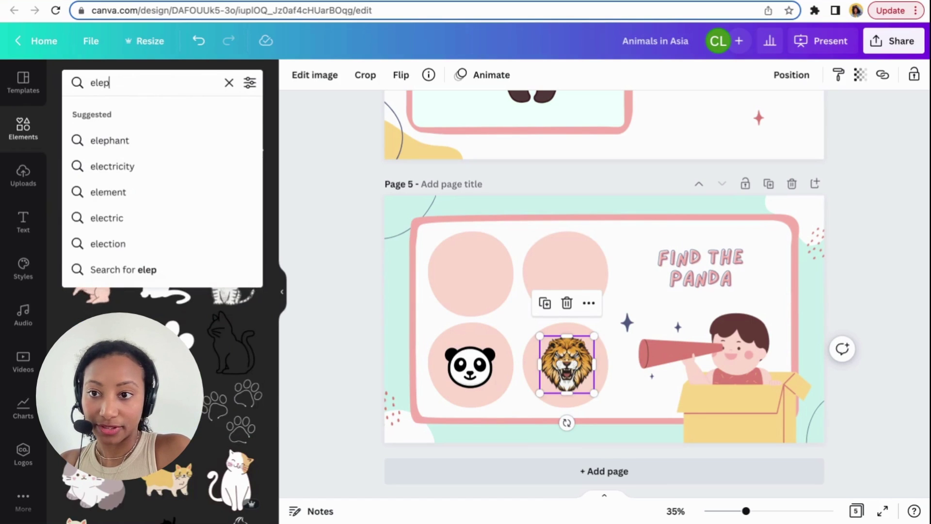
{"action": "key", "text": "BackSpace"}
{"action": "key", "text": "BackSpace"}
{"action": "type", "text": "an"}
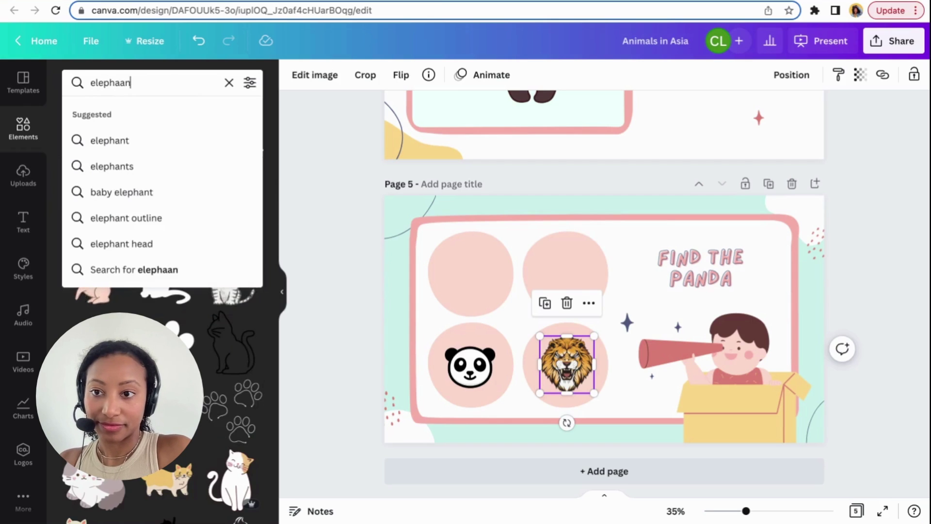
{"action": "type", "text": "nt"}
{"action": "key", "text": "Return"}
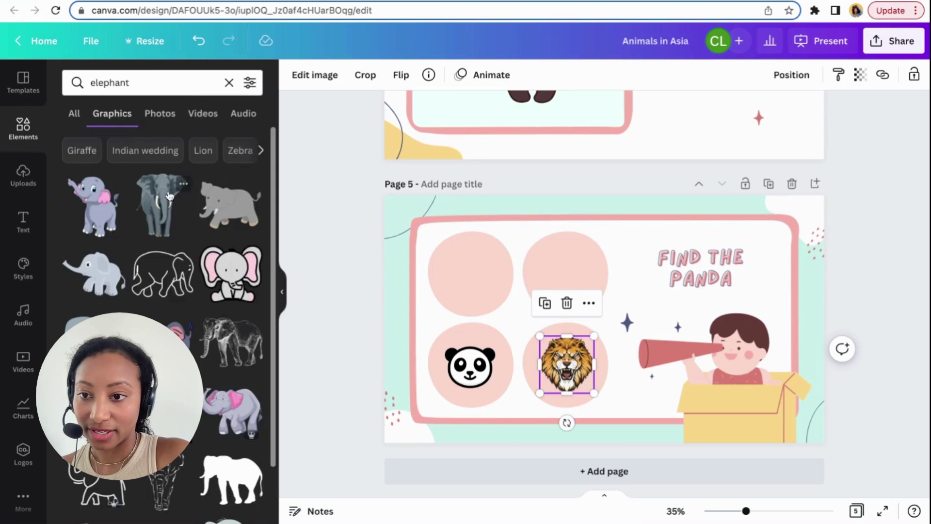
{"action": "scroll", "coordinate": [232, 282], "scroll_direction": "down", "scroll_amount": 7}
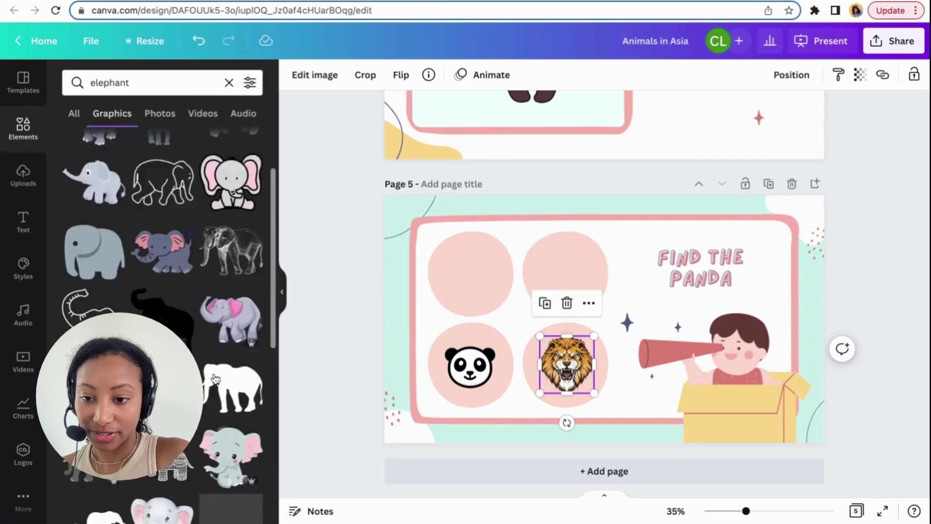
{"action": "scroll", "coordinate": [215, 378], "scroll_direction": "up", "scroll_amount": 8}
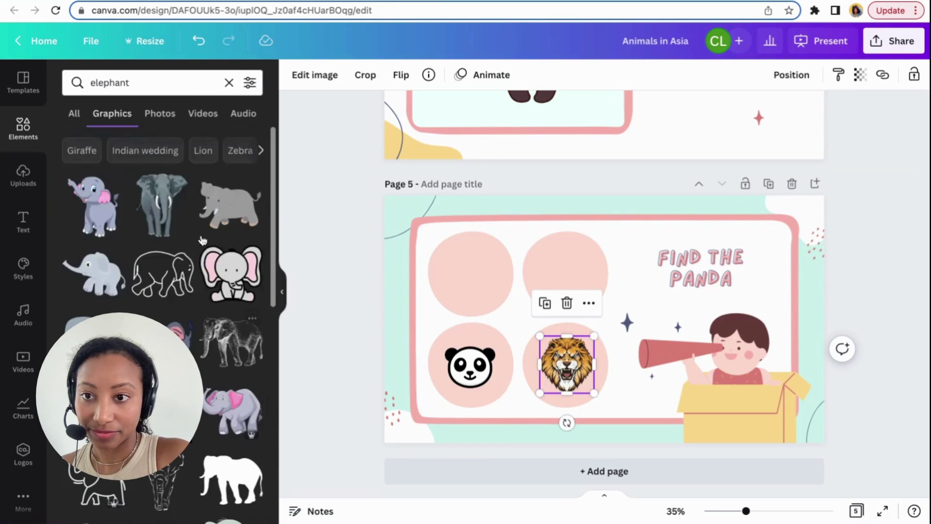
- Search the graphics for "elephant head", add the cute grey elephant face and shrink it to fit the upper-left circle on page 5
{"action": "left_click", "coordinate": [171, 87]}
{"action": "type", "text": "head"}
{"action": "key", "text": "Return"}
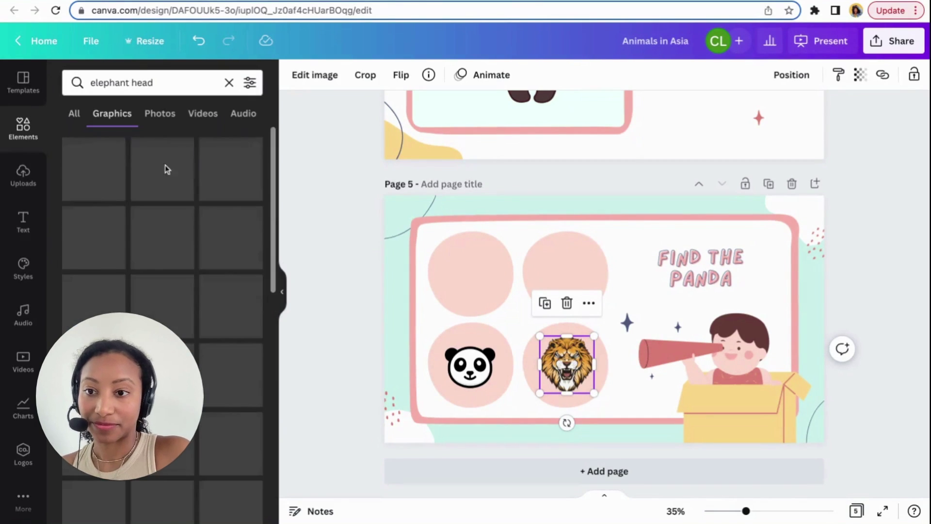
{"action": "left_click", "coordinate": [231, 184]}
{"action": "left_click_drag", "start_coordinate": [657, 299], "coordinate": [494, 290]}
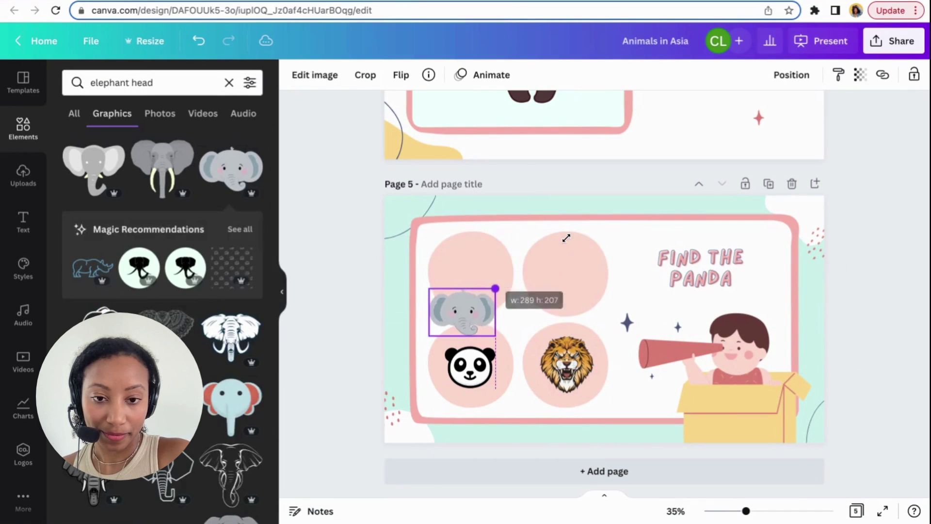
{"action": "left_click_drag", "start_coordinate": [459, 330], "coordinate": [467, 314]}
- Search the graphics for "bird head"
{"action": "left_click", "coordinate": [178, 83]}
{"action": "key", "text": "BackSpace"}
{"action": "key", "text": "BackSpace"}
{"action": "key", "text": "BackSpace"}
{"action": "key", "text": "BackSpace"}
{"action": "key", "text": "BackSpace"}
{"action": "key", "text": "BackSpace"}
{"action": "key", "text": "BackSpace"}
{"action": "key", "text": "BackSpace"}
{"action": "key", "text": "BackSpace"}
{"action": "key", "text": "BackSpace"}
{"action": "key", "text": "BackSpace"}
{"action": "key", "text": "BackSpace"}
{"action": "key", "text": "BackSpace"}
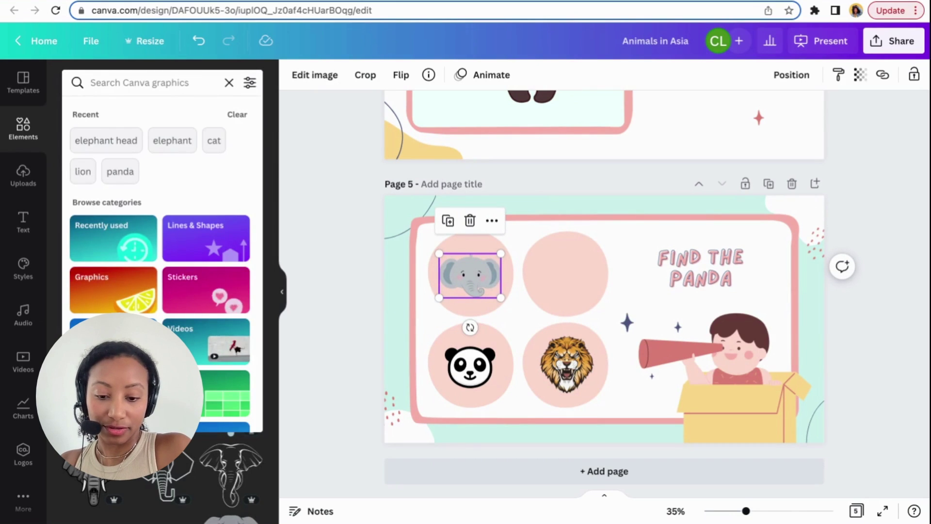
{"action": "type", "text": "bird head"}
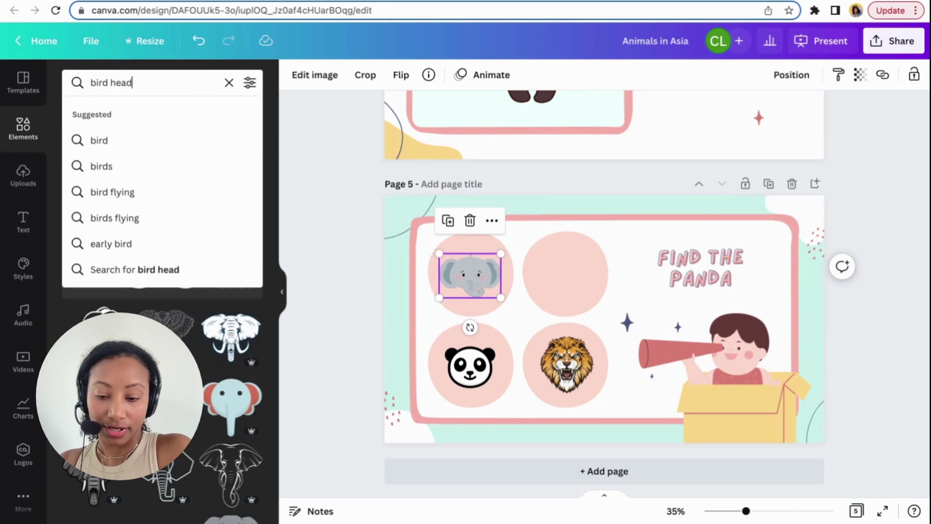
{"action": "key", "text": "Return"}
{"action": "left_click", "coordinate": [92, 170]}
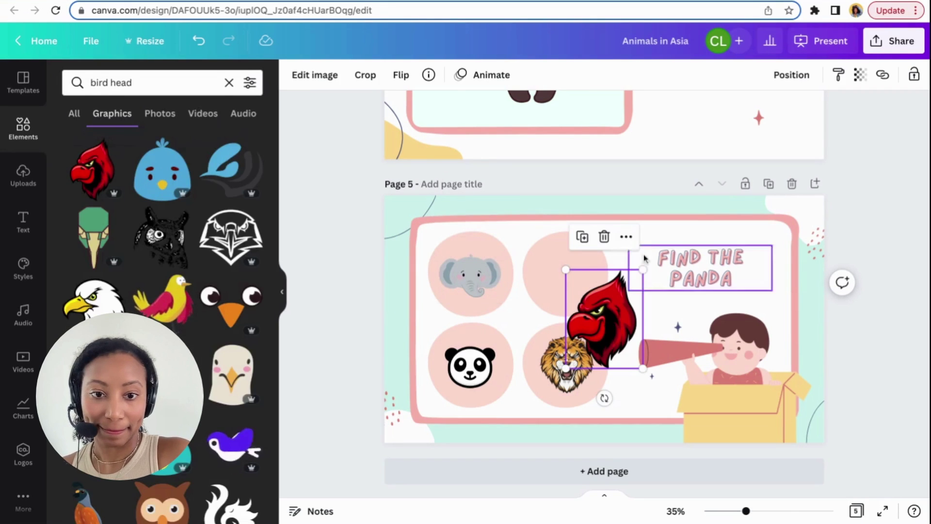
{"action": "left_click_drag", "start_coordinate": [639, 281], "coordinate": [607, 241]}
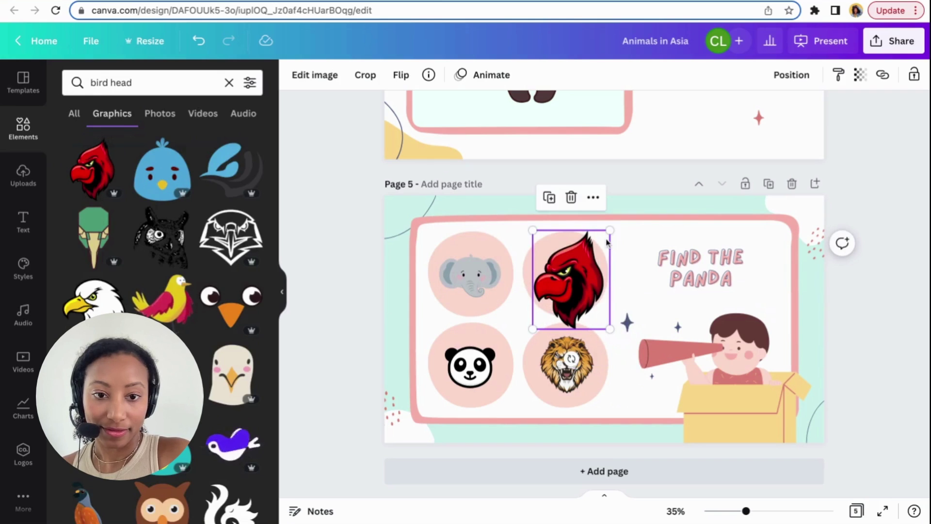
{"action": "key", "text": "Delete"}
- Add the teal bird head graphic and shrink it to fit the upper-right circle on page 5
{"action": "scroll", "coordinate": [210, 408], "scroll_direction": "down", "scroll_amount": 3}
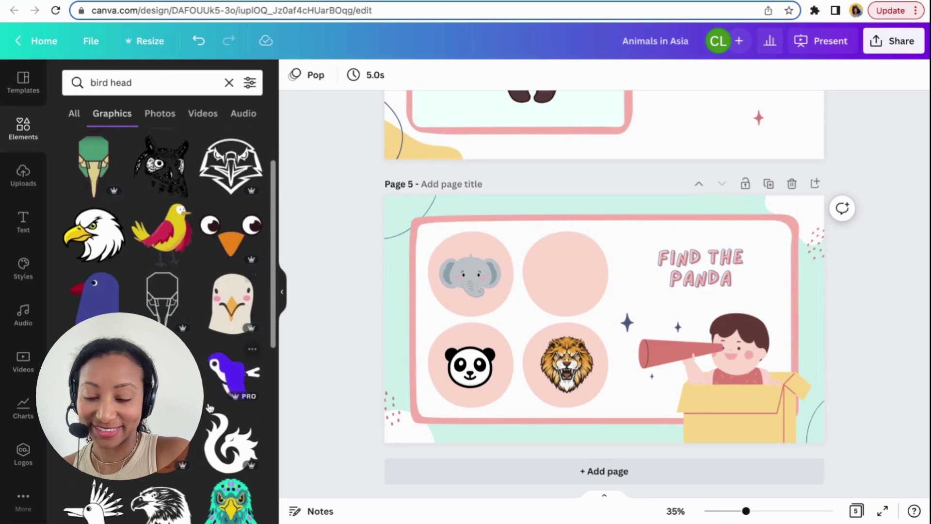
{"action": "left_click", "coordinate": [162, 374]}
{"action": "left_click_drag", "start_coordinate": [644, 287], "coordinate": [593, 259]}
{"action": "left_click_drag", "start_coordinate": [578, 310], "coordinate": [578, 289]}
{"action": "scroll", "coordinate": [742, 334], "scroll_direction": "down", "scroll_amount": 3, "text": "ctrl"}
{"action": "left_click", "coordinate": [784, 299]}
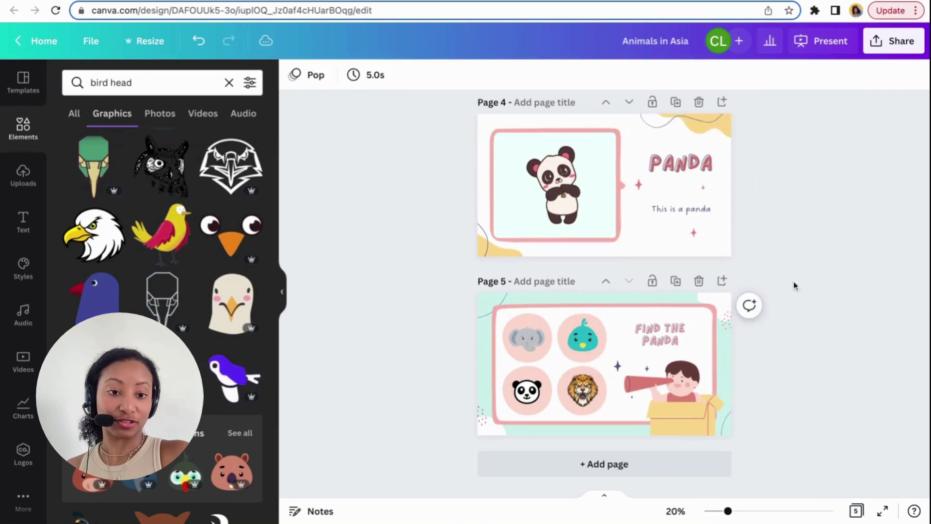
- Review the presentation pages from the "Animals in Asia" title page through the "Find the Panda" activity
{"action": "scroll", "coordinate": [752, 316], "scroll_direction": "up", "scroll_amount": 2}
{"action": "scroll", "coordinate": [751, 316], "scroll_direction": "up", "scroll_amount": 1}
{"action": "scroll", "coordinate": [750, 313], "scroll_direction": "down", "scroll_amount": 3}
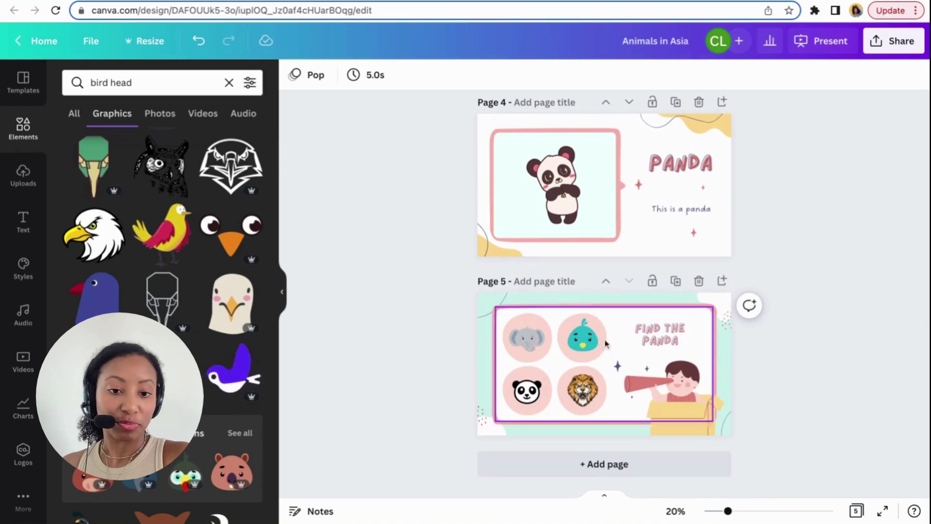
{"action": "scroll", "coordinate": [624, 437], "scroll_direction": "up", "scroll_amount": 10}
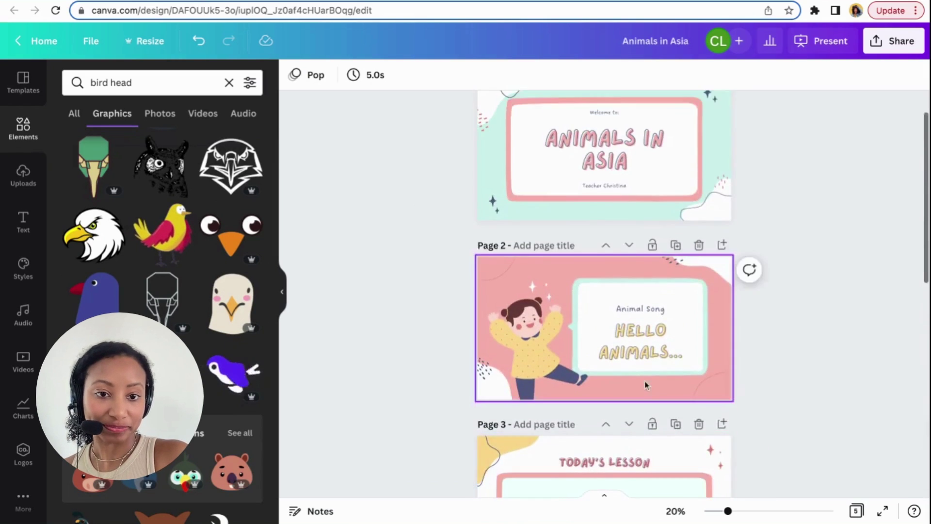
{"action": "scroll", "coordinate": [645, 384], "scroll_direction": "down", "scroll_amount": 9}
{"action": "scroll", "coordinate": [646, 384], "scroll_direction": "down", "scroll_amount": 1}
{"action": "scroll", "coordinate": [767, 374], "scroll_direction": "up", "scroll_amount": 3, "text": "ctrl"}
{"action": "scroll", "coordinate": [767, 374], "scroll_direction": "up", "scroll_amount": 2}
{"action": "scroll", "coordinate": [767, 374], "scroll_direction": "down", "scroll_amount": 3}
{"action": "scroll", "coordinate": [767, 374], "scroll_direction": "down", "scroll_amount": 1}
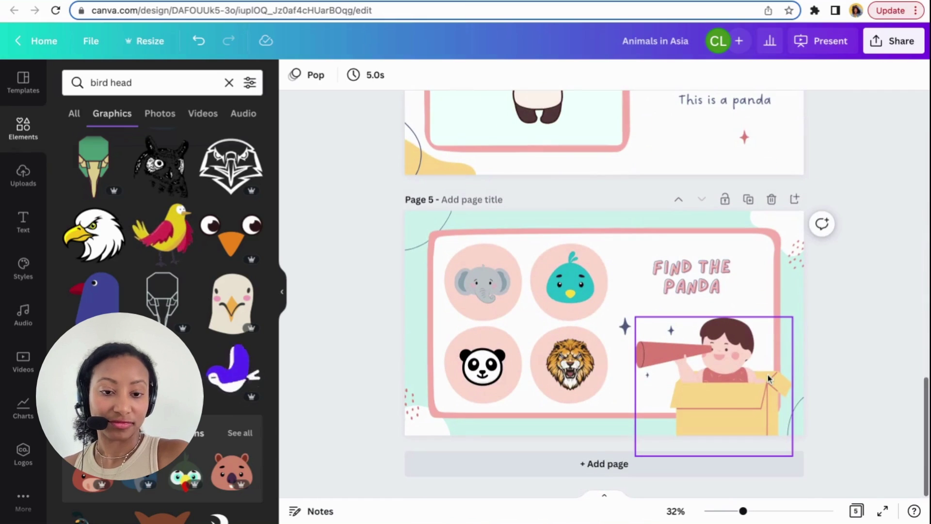
{"action": "scroll", "coordinate": [767, 374], "scroll_direction": "up", "scroll_amount": 4}
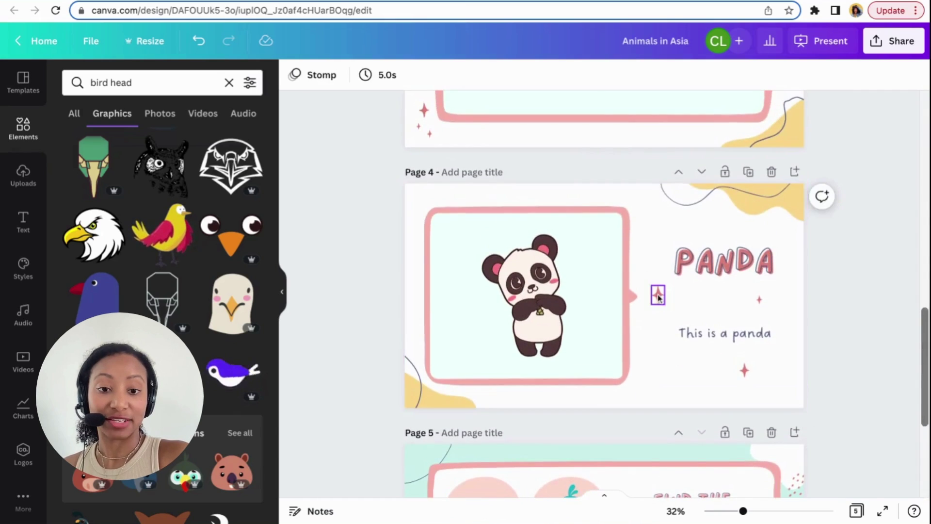
{"action": "scroll", "coordinate": [662, 369], "scroll_direction": "down", "scroll_amount": 4}
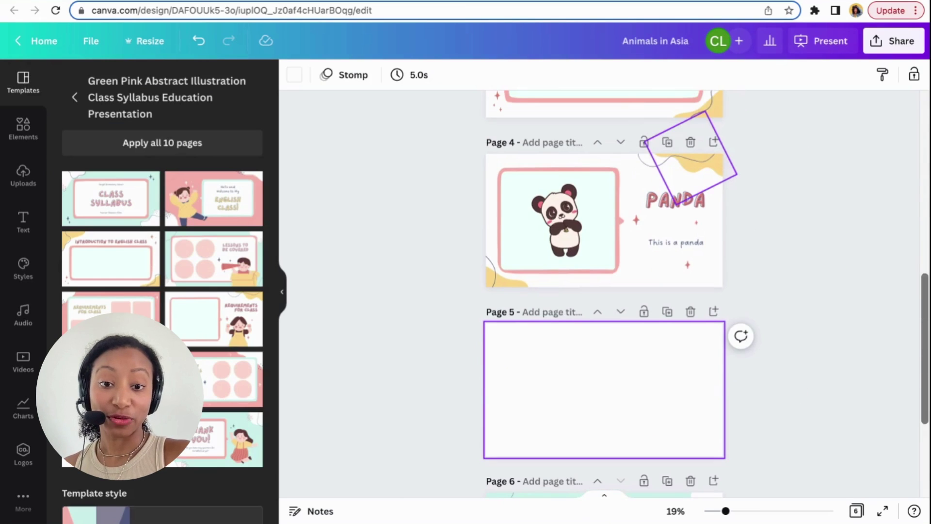
- Copy the yellow blob and the curved line from page 4's upper-right corner to the same corner of blank page 5
{"action": "left_click", "coordinate": [693, 160]}
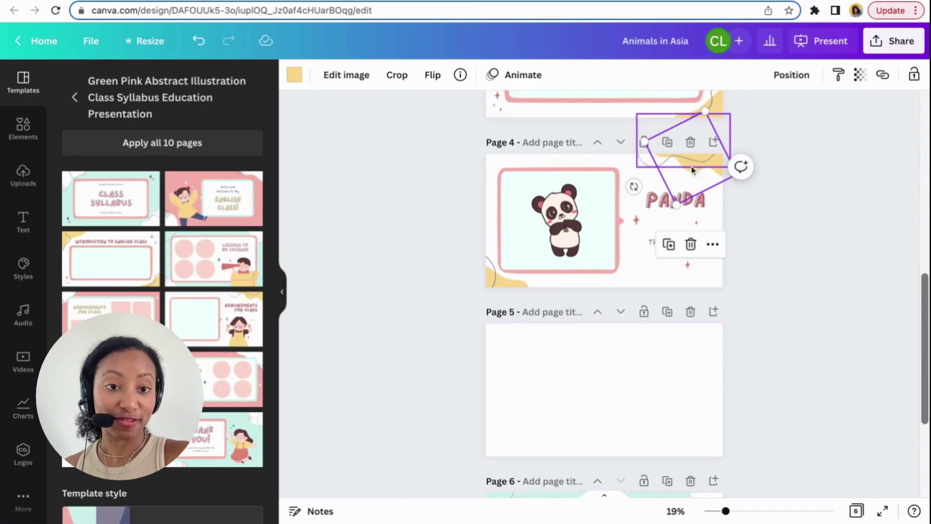
{"action": "left_click_drag", "start_coordinate": [692, 162], "coordinate": [697, 339]}
{"action": "left_click", "coordinate": [648, 164]}
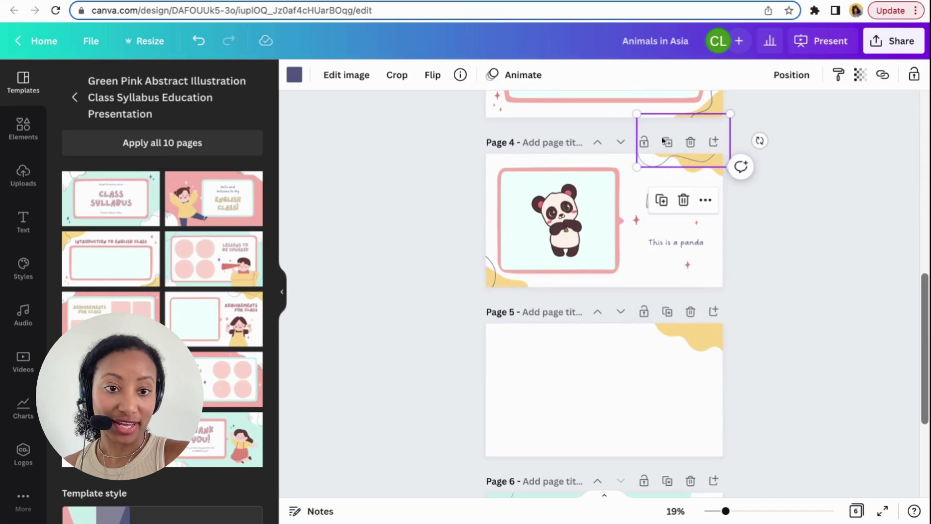
{"action": "left_click", "coordinate": [661, 200]}
{"action": "left_click_drag", "start_coordinate": [680, 162], "coordinate": [699, 323]}
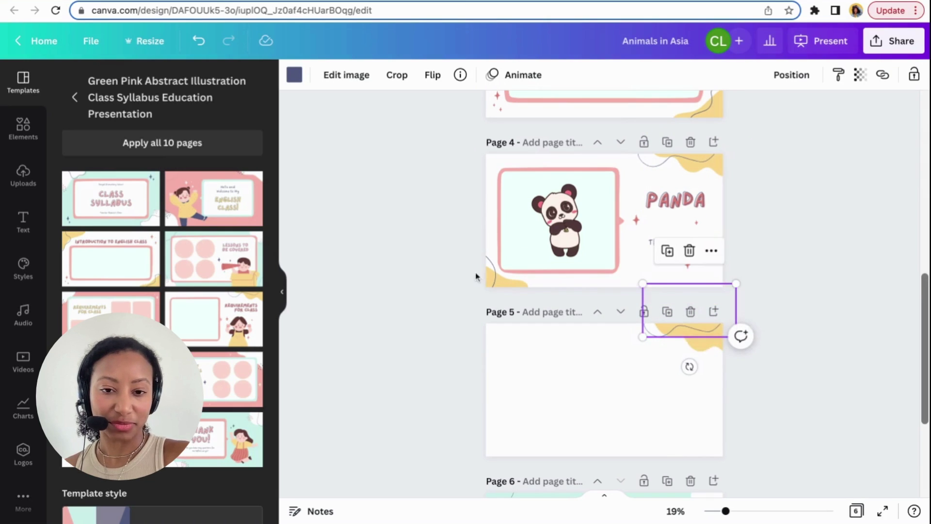
- Copy the curved line and yellow blob from page 4's lower-left corner to page 5, arranging the blob behind the line
{"action": "left_click", "coordinate": [500, 274]}
{"action": "left_click", "coordinate": [457, 203]}
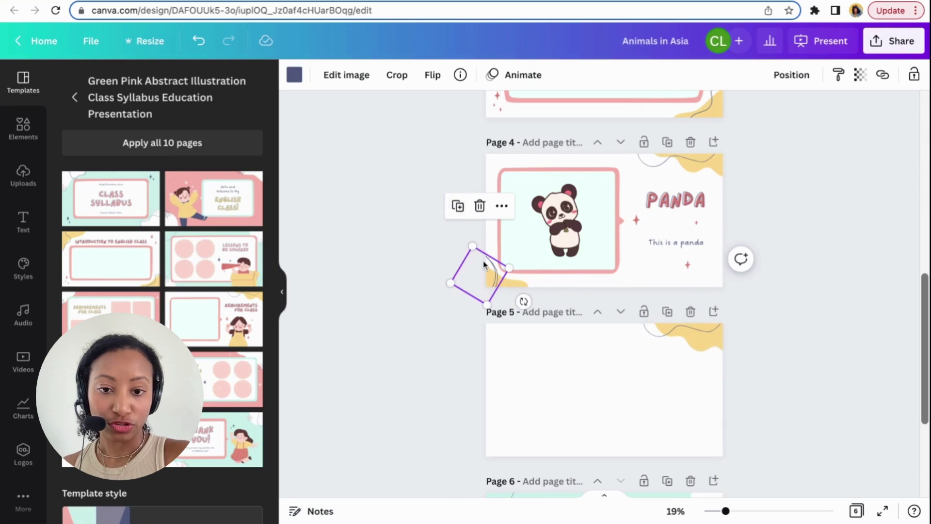
{"action": "left_click", "coordinate": [514, 285]}
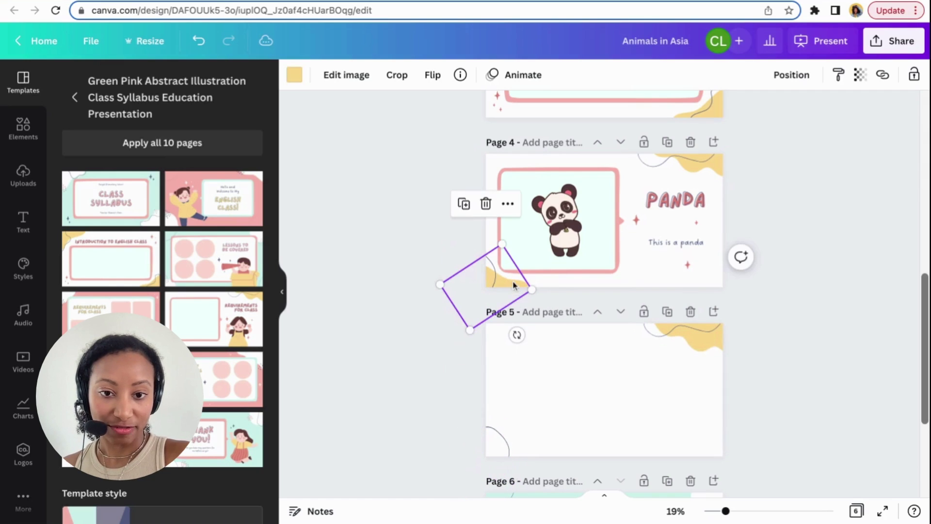
{"action": "left_click", "coordinate": [463, 203]}
{"action": "left_click_drag", "start_coordinate": [500, 290], "coordinate": [511, 450]}
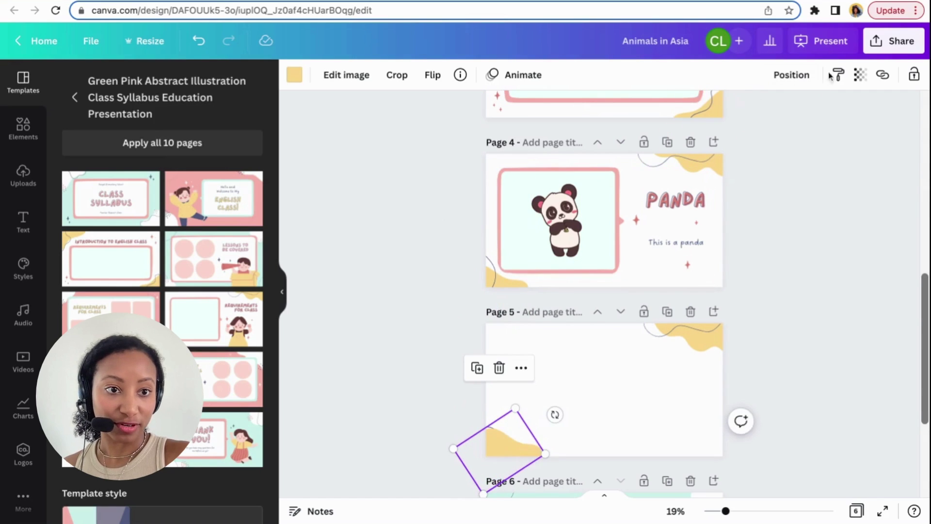
{"action": "left_click", "coordinate": [791, 76]}
{"action": "left_click", "coordinate": [745, 115]}
{"action": "left_click", "coordinate": [638, 406]}
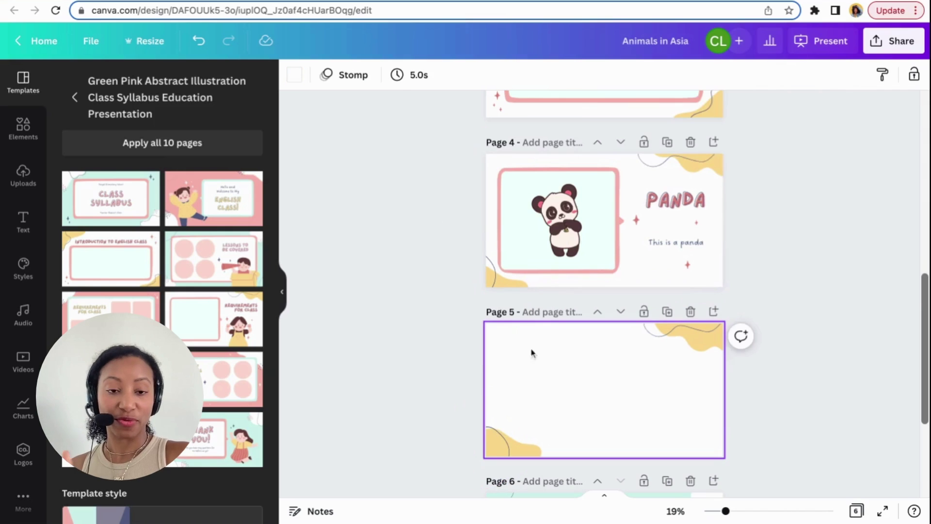
- Copy the panda illustration from page 4 to the left side of page 5
{"action": "left_click", "coordinate": [568, 211]}
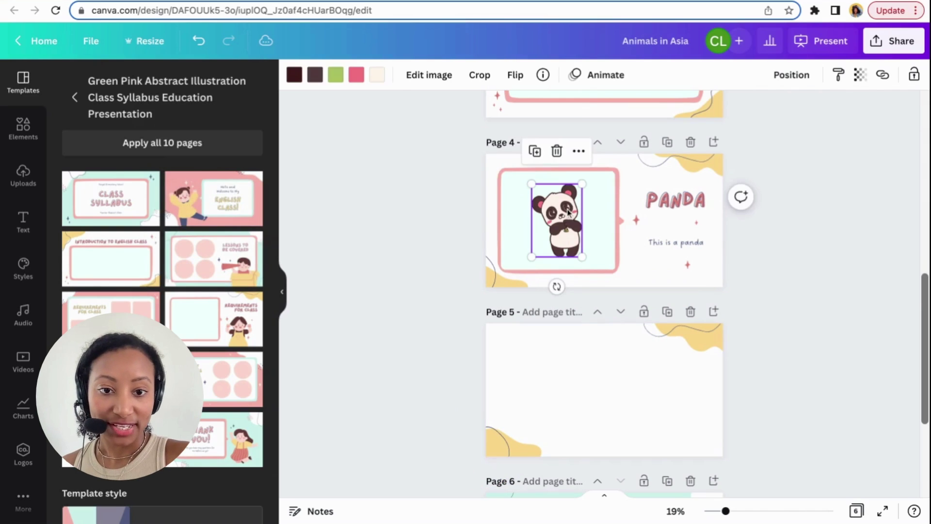
{"action": "left_click_drag", "start_coordinate": [573, 219], "coordinate": [544, 402]}
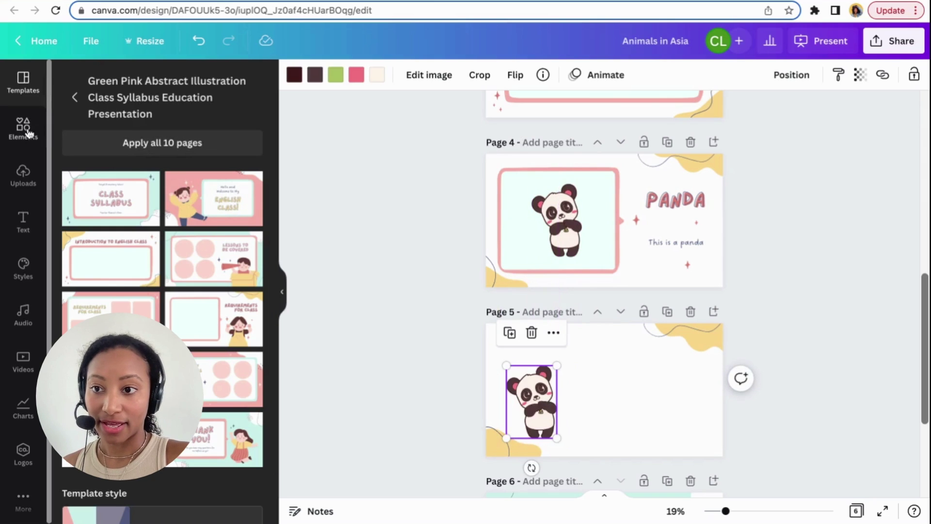
{"action": "left_click", "coordinate": [85, 99]}
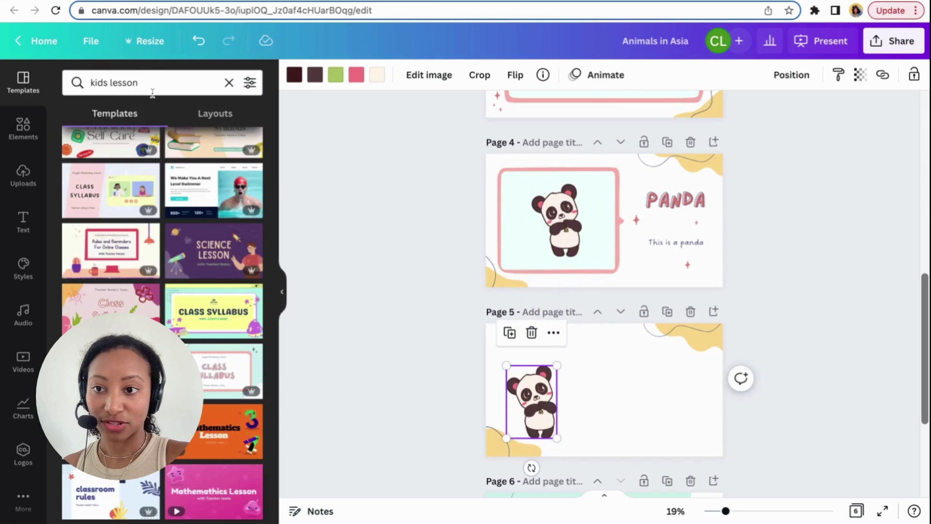
{"action": "left_click", "coordinate": [158, 79]}
{"action": "triple_click", "coordinate": [170, 83]}
{"action": "key", "text": "BackSpace"}
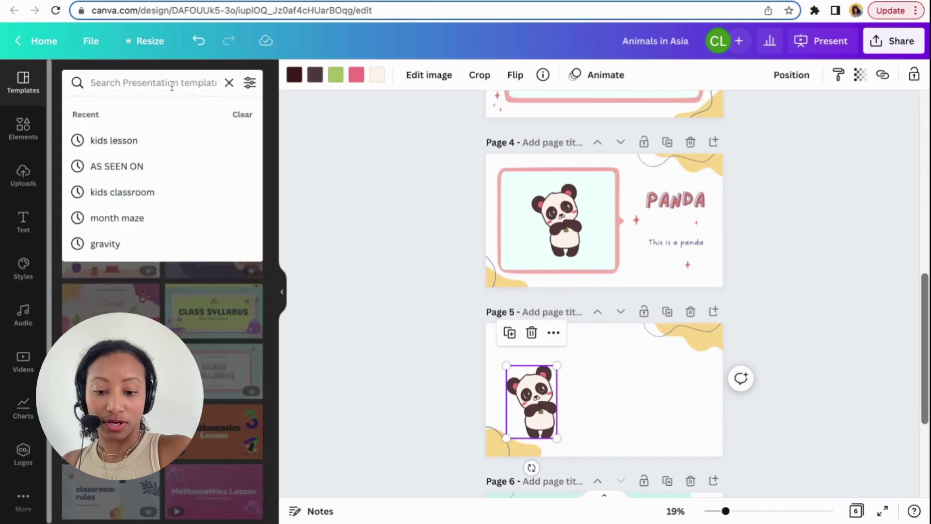
{"action": "type", "text": "polar bear"}
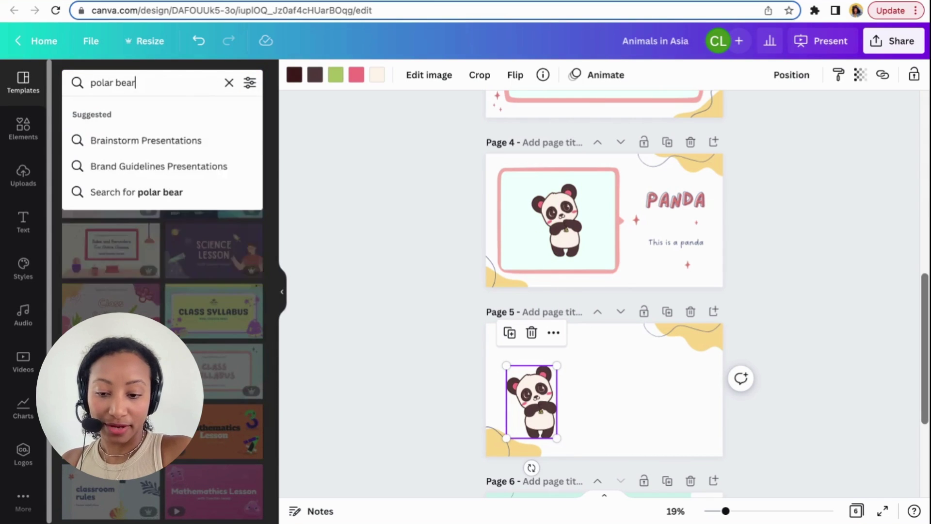
{"action": "key", "text": "Return"}
- Search the graphics for "polar bear", add the waving bear with the pink scarf and shrink it on the right side of page 5
{"action": "left_click", "coordinate": [26, 145]}
{"action": "left_click", "coordinate": [129, 83]}
{"action": "triple_click", "coordinate": [141, 83]}
{"action": "type", "text": "polar bear"}
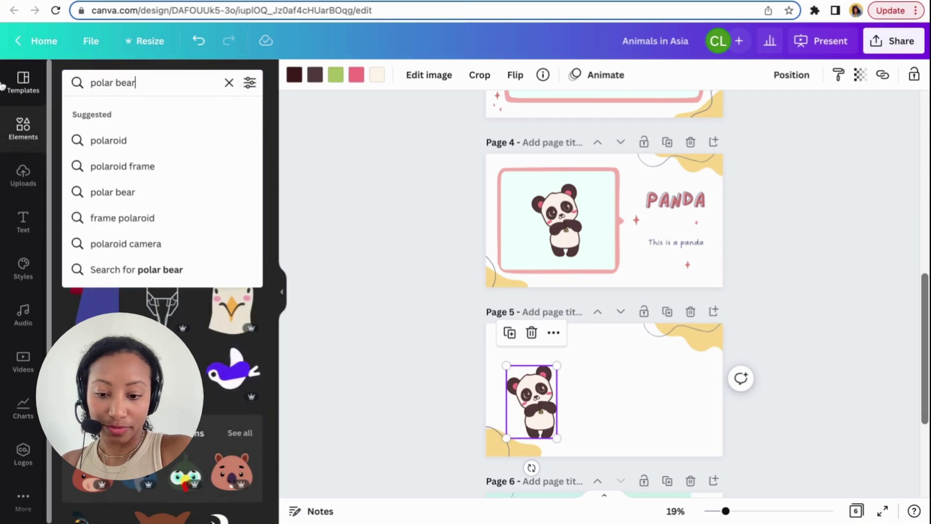
{"action": "key", "text": "Return"}
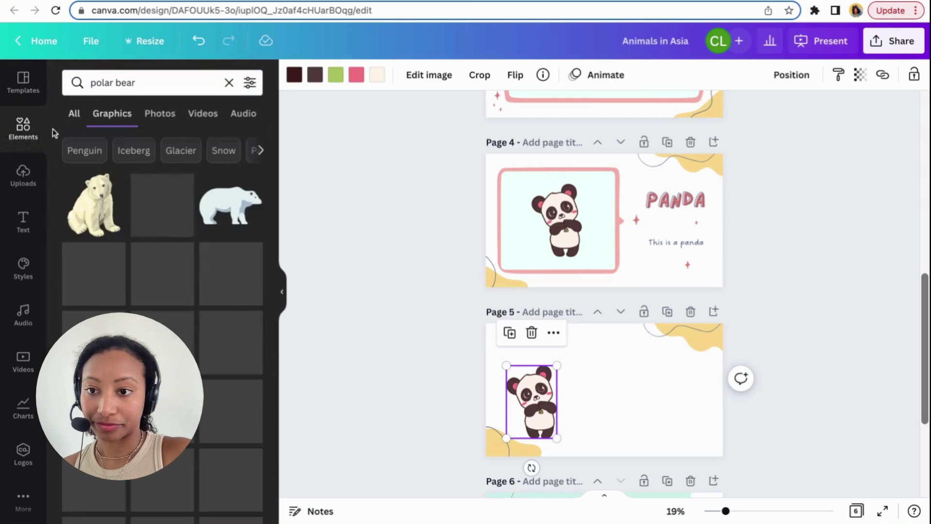
{"action": "scroll", "coordinate": [259, 307], "scroll_direction": "down", "scroll_amount": 1}
{"action": "scroll", "coordinate": [259, 307], "scroll_direction": "down", "scroll_amount": 2}
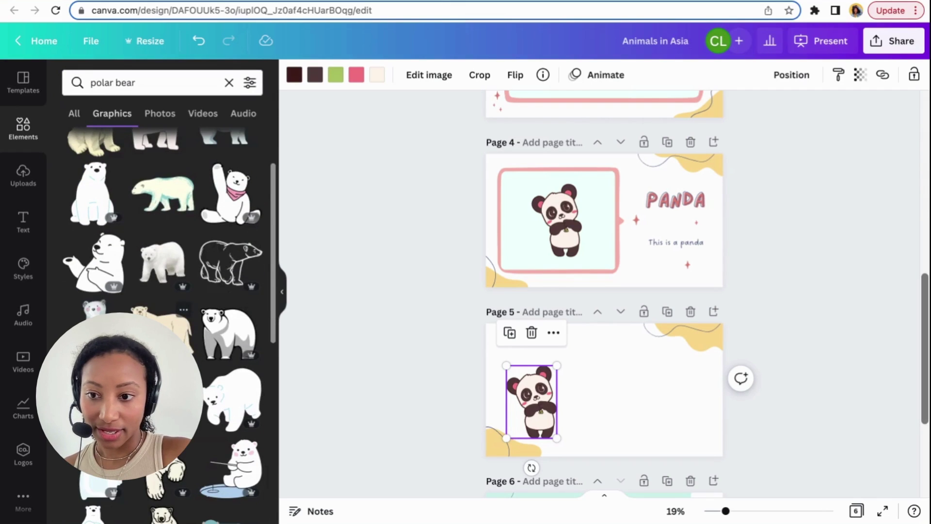
{"action": "left_click", "coordinate": [243, 191]}
{"action": "left_click_drag", "start_coordinate": [563, 346], "coordinate": [634, 374]}
{"action": "left_click_drag", "start_coordinate": [669, 420], "coordinate": [678, 411]}
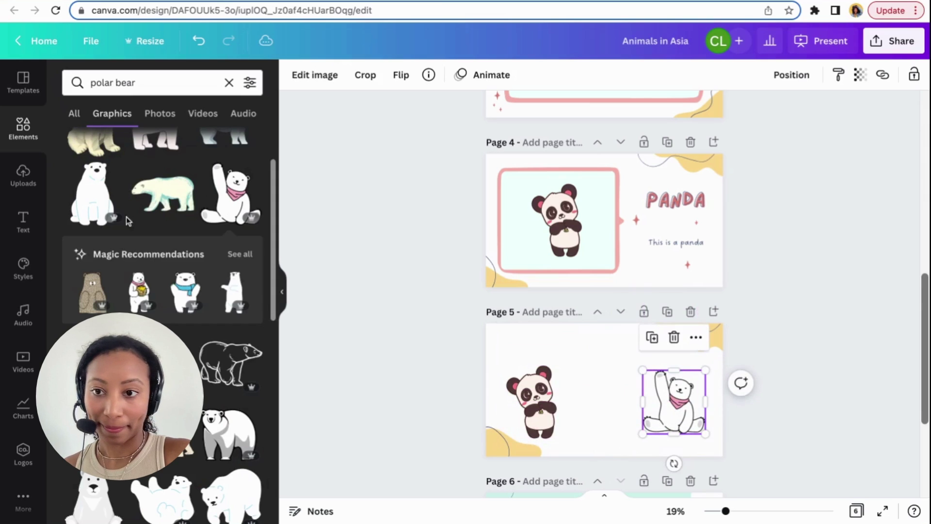
- Search the graphics for "CONVERSATIONAL BOX", add the purple speech bubble to page 5 and shrink it beside the panda's head
{"action": "left_click", "coordinate": [141, 84]}
{"action": "triple_click", "coordinate": [162, 83]}
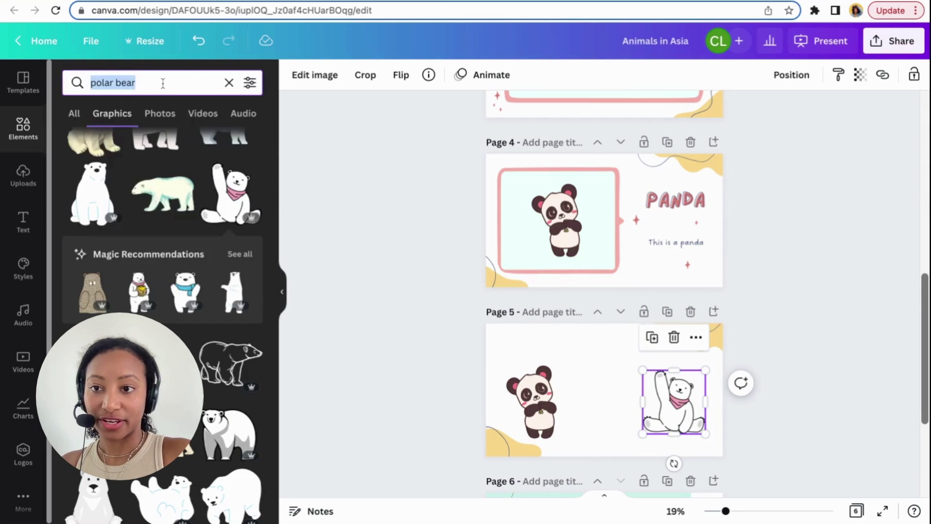
{"action": "type", "text": "conversat"}
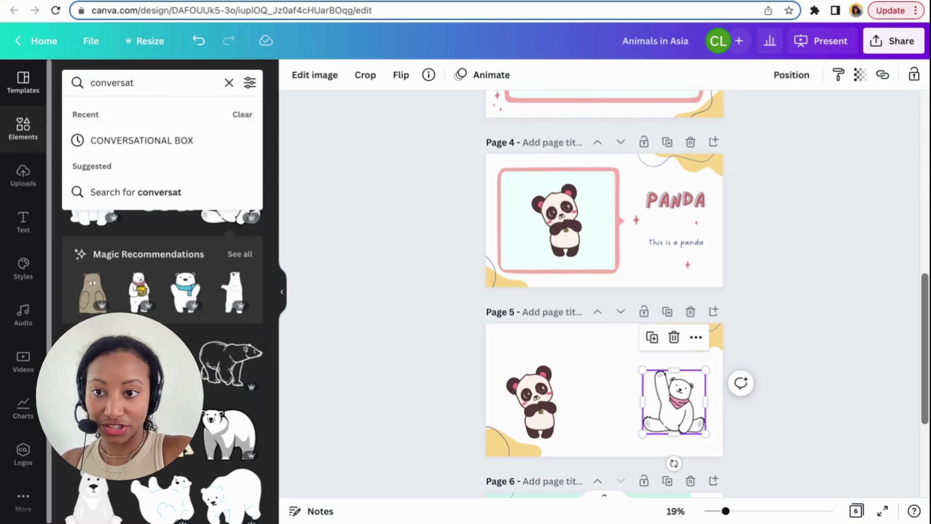
{"action": "left_click", "coordinate": [133, 140]}
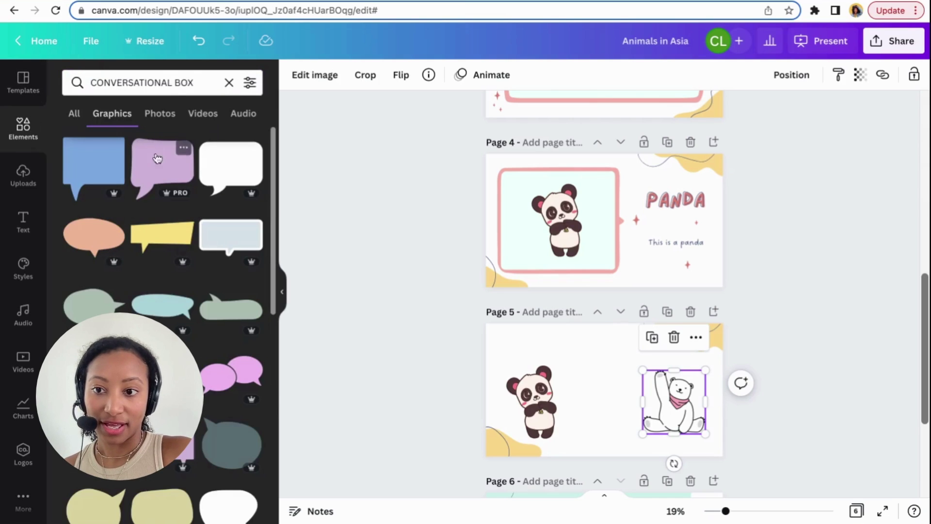
{"action": "left_click", "coordinate": [160, 154]}
{"action": "left_click_drag", "start_coordinate": [605, 417], "coordinate": [612, 394]}
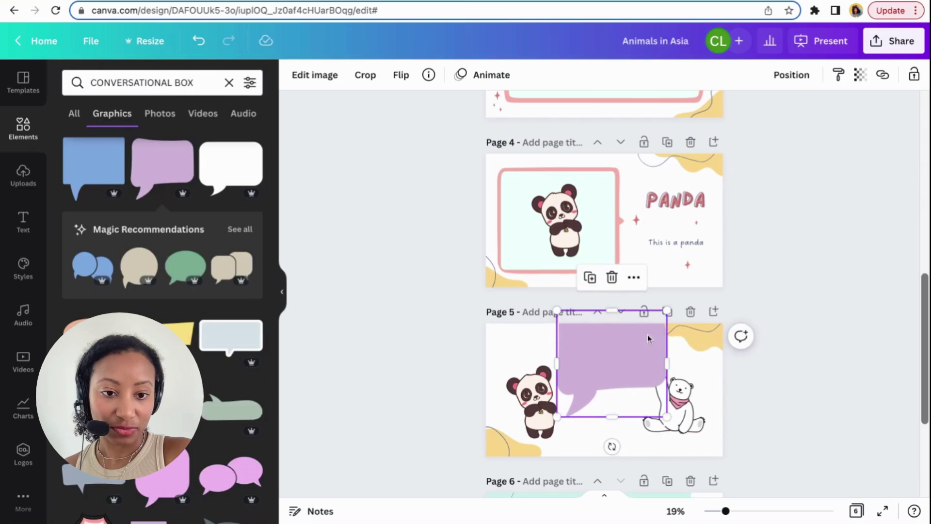
{"action": "left_click_drag", "start_coordinate": [667, 310], "coordinate": [619, 354]}
{"action": "left_click_drag", "start_coordinate": [578, 396], "coordinate": [578, 370]}
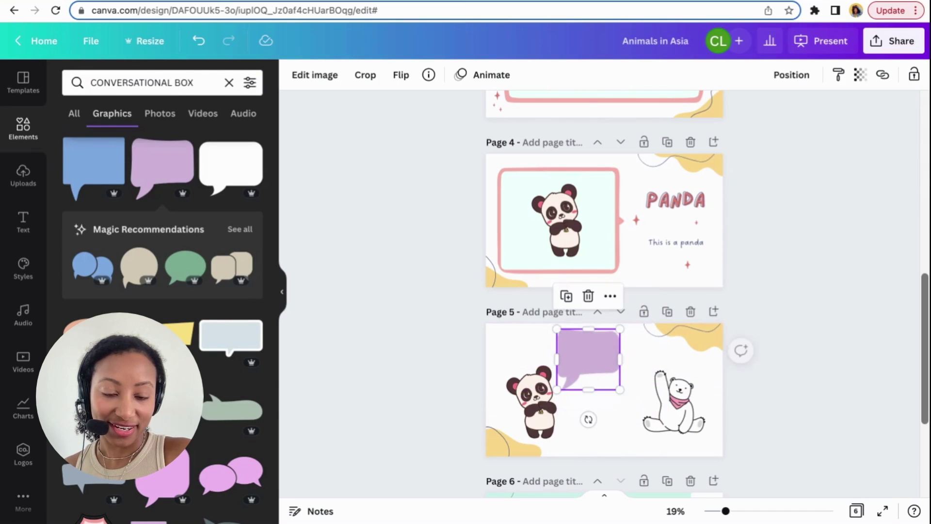
- Move the panda and polar bear outward on page 5 and place a horizontally flipped copy of the purple bubble beside the polar bear
{"action": "left_click_drag", "start_coordinate": [675, 383], "coordinate": [689, 402]}
{"action": "left_click_drag", "start_coordinate": [539, 389], "coordinate": [529, 383]}
{"action": "left_click_drag", "start_coordinate": [574, 362], "coordinate": [645, 376]}
{"action": "left_click", "coordinate": [555, 296]}
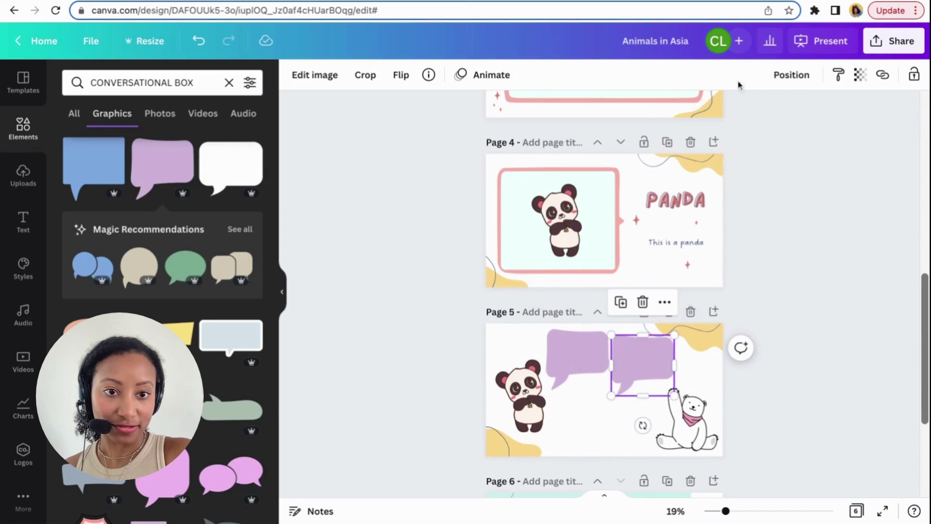
{"action": "left_click", "coordinate": [664, 301]}
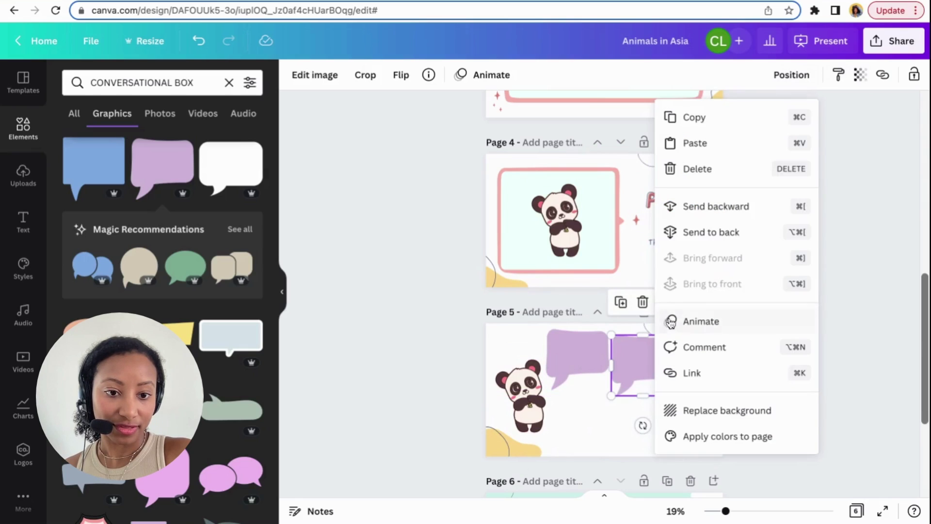
{"action": "left_click_drag", "start_coordinate": [640, 349], "coordinate": [636, 370]}
{"action": "left_click", "coordinate": [554, 358]}
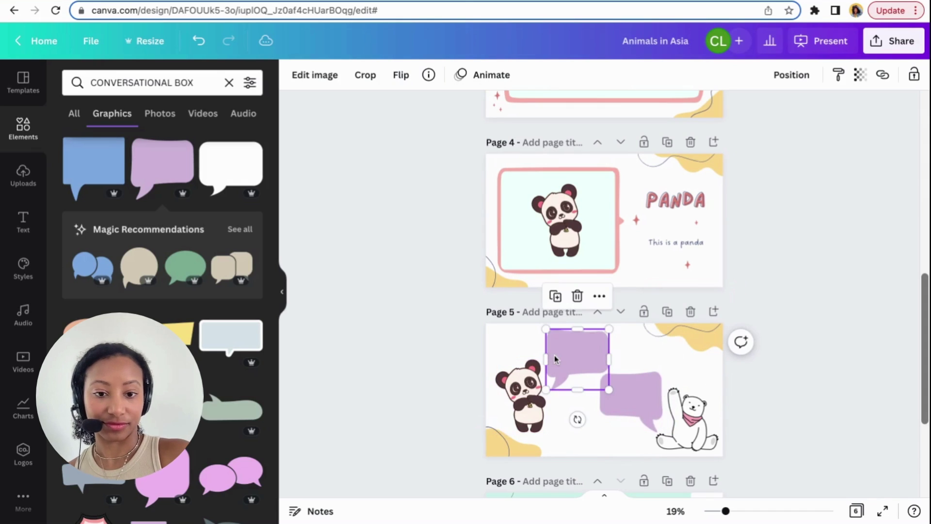
{"action": "key", "text": "Escape"}
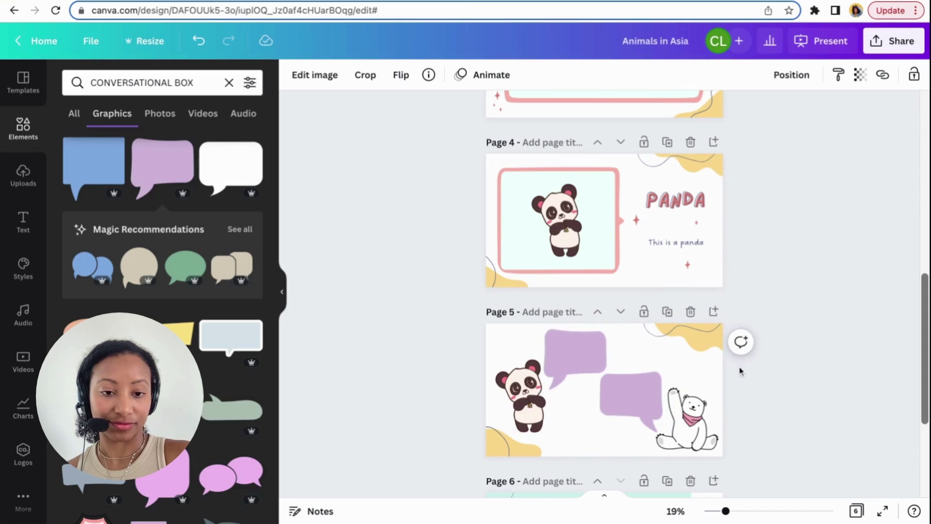
{"action": "left_click", "coordinate": [635, 388]}
{"action": "left_click", "coordinate": [714, 384]}
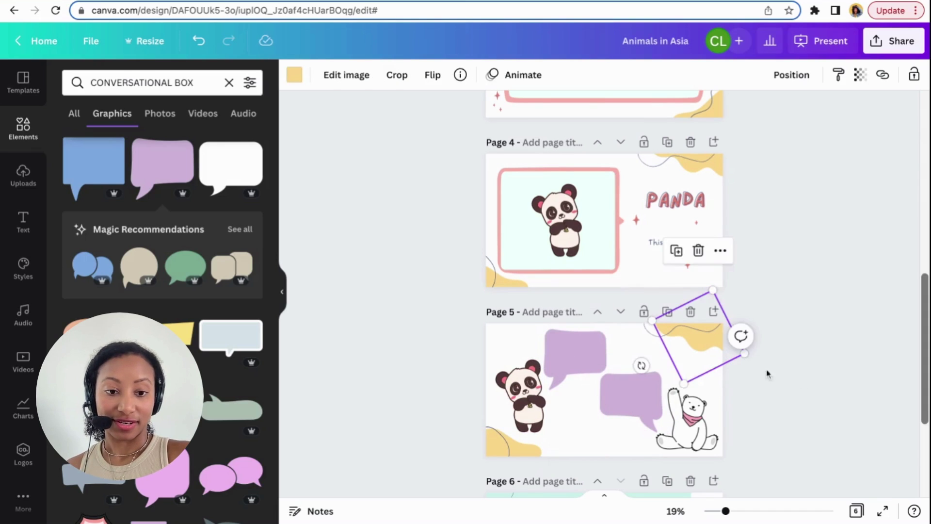
{"action": "left_click", "coordinate": [757, 386]}
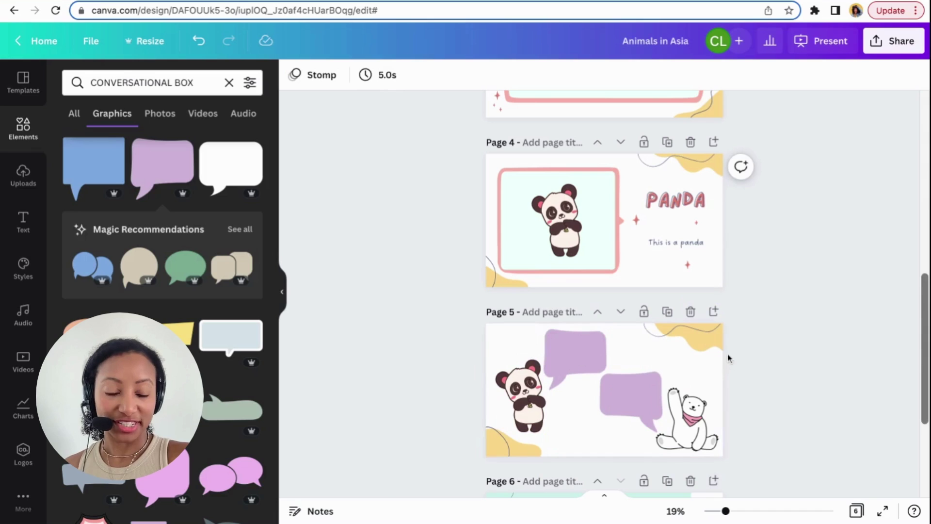
- Copy the "This is a panda" text from page 4 onto the panda's speech bubble on page 5
{"action": "left_click", "coordinate": [658, 249]}
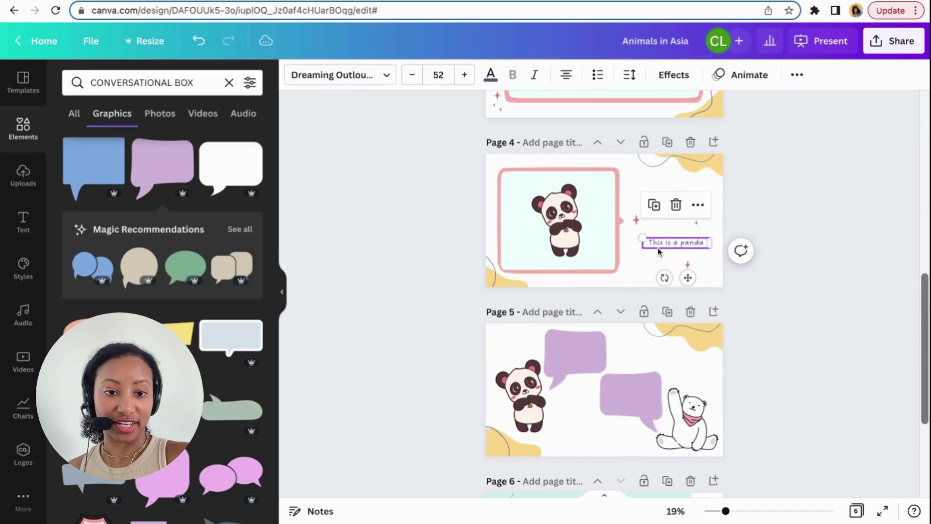
{"action": "left_click", "coordinate": [654, 204]}
{"action": "left_click_drag", "start_coordinate": [699, 248], "coordinate": [609, 346]}
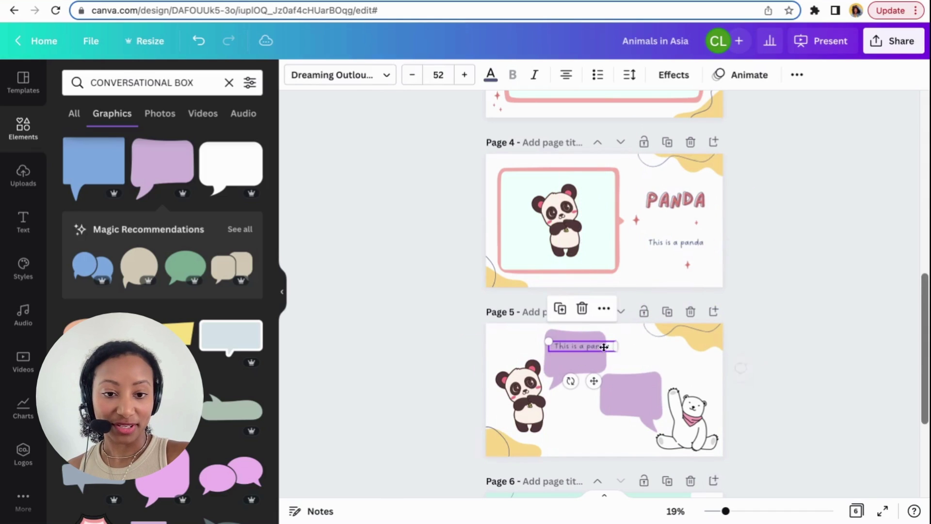
- Rewrite the bubble text as "I am a panda." and "I live in Japan" on two lines and position it inside the panda's speech bubble
{"action": "key", "text": "BackSpace"}
{"action": "key", "text": "BackSpace"}
{"action": "key", "text": "BackSpace"}
{"action": "key", "text": "BackSpace"}
{"action": "key", "text": "BackSpace"}
{"action": "key", "text": "BackSpace"}
{"action": "key", "text": "BackSpace"}
{"action": "key", "text": "BackSpace"}
{"action": "key", "text": "BackSpace"}
{"action": "key", "text": "BackSpace"}
{"action": "key", "text": "BackSpace"}
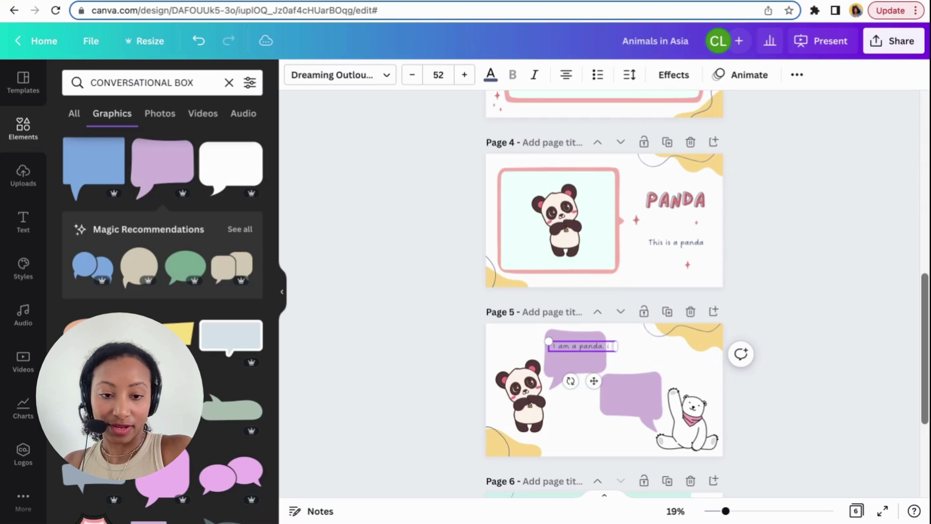
{"action": "key", "text": "Return"}
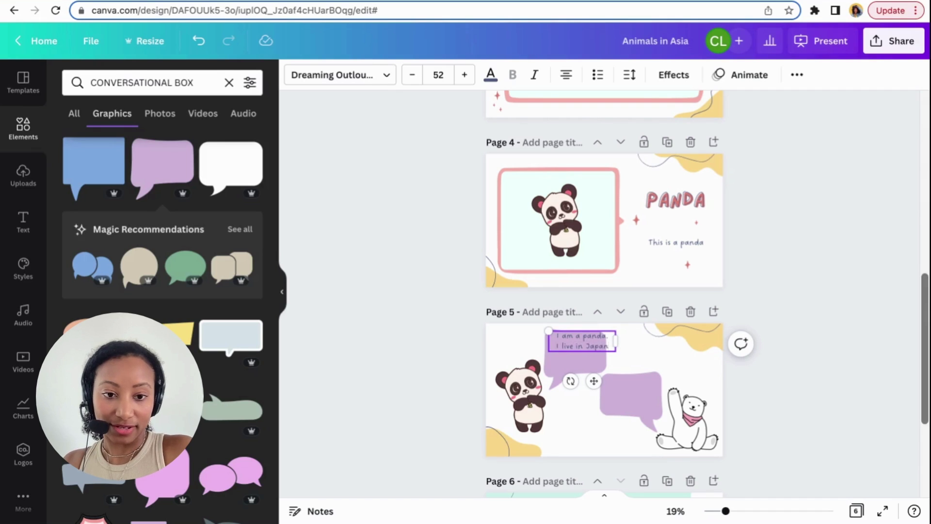
{"action": "left_click_drag", "start_coordinate": [593, 381], "coordinate": [596, 380]}
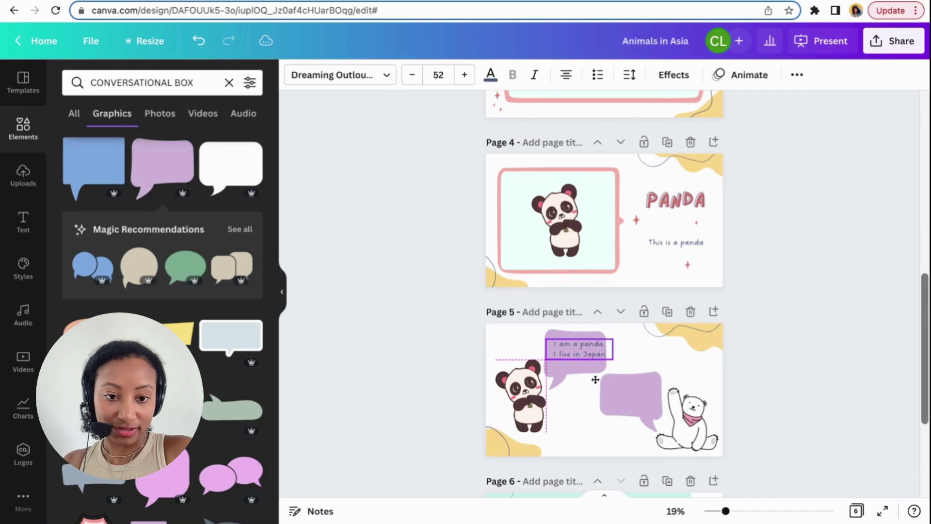
{"action": "left_click", "coordinate": [636, 389]}
{"action": "left_click", "coordinate": [829, 361]}
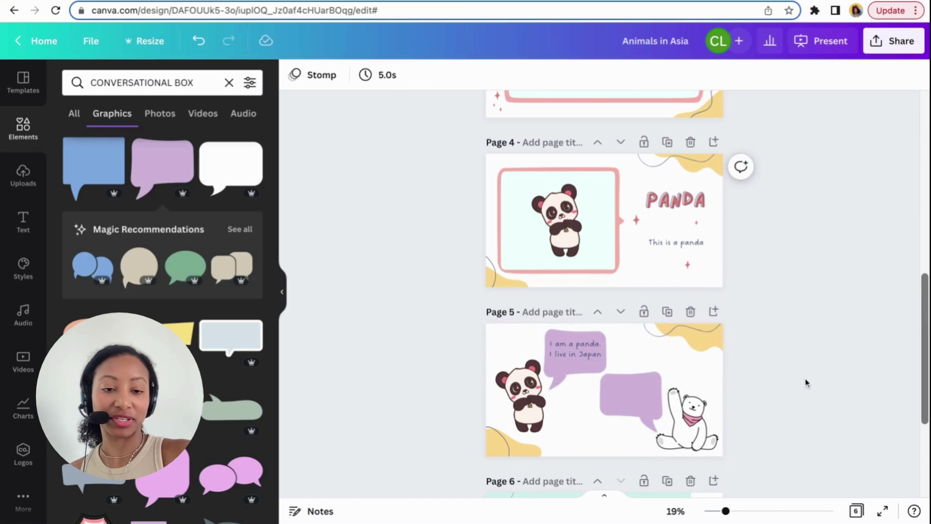
- Duplicate the panda vocabulary page, the speech bubble page and the "Find the Panda" page
{"action": "scroll", "coordinate": [807, 373], "scroll_direction": "up", "scroll_amount": 3}
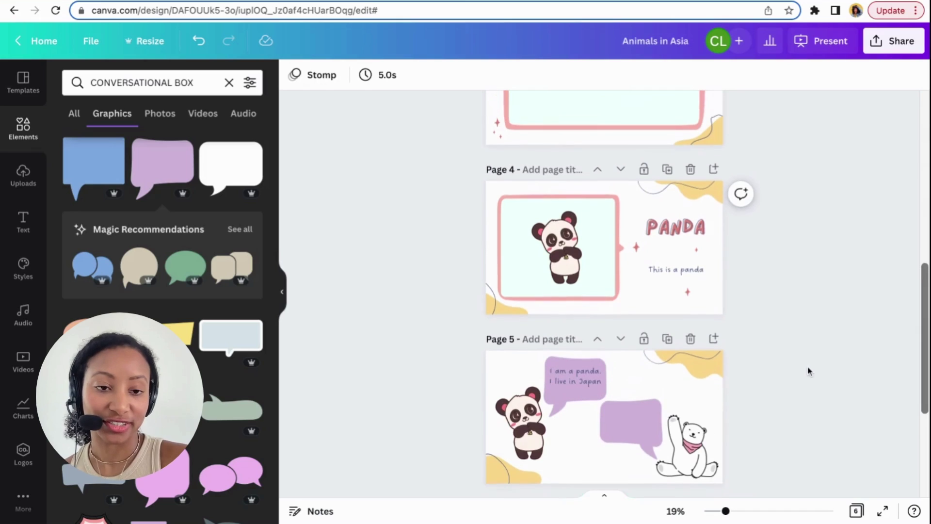
{"action": "scroll", "coordinate": [777, 275], "scroll_direction": "up", "scroll_amount": 5}
{"action": "scroll", "coordinate": [778, 275], "scroll_direction": "down", "scroll_amount": 10}
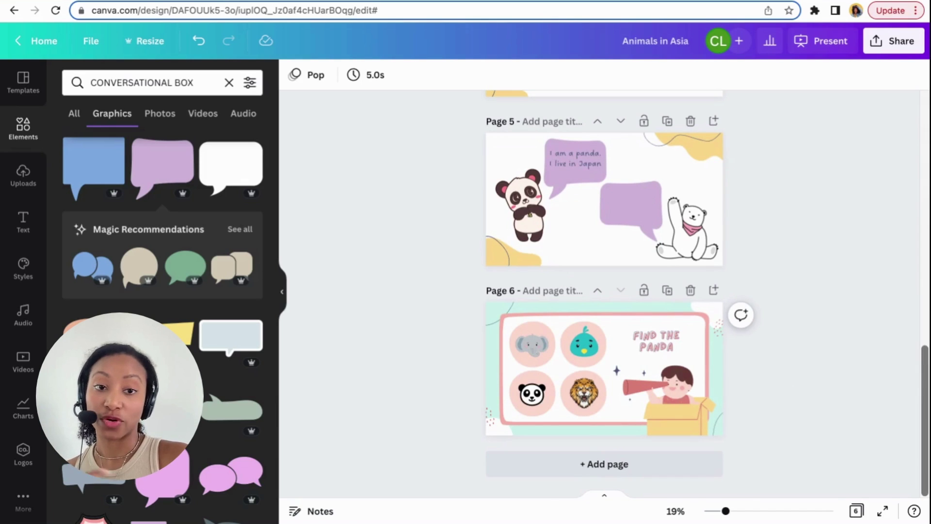
{"action": "scroll", "coordinate": [800, 353], "scroll_direction": "up", "scroll_amount": 1}
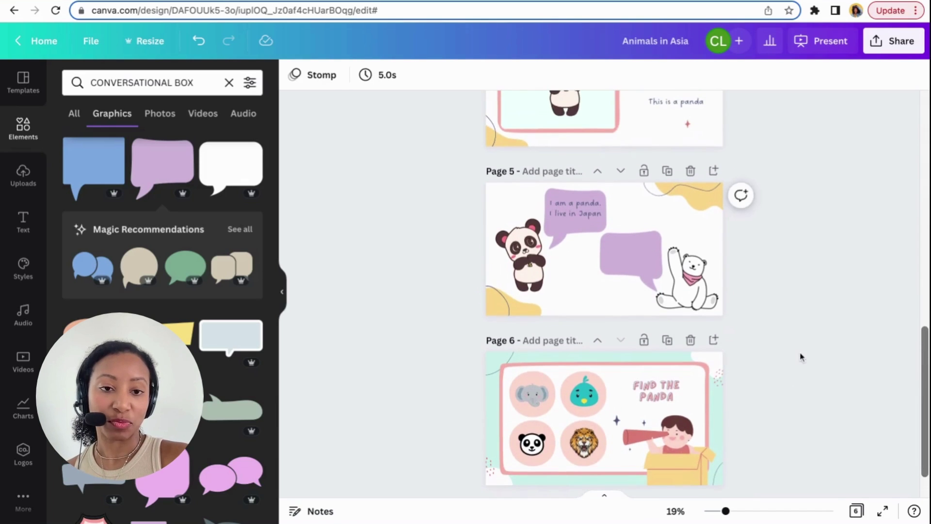
{"action": "scroll", "coordinate": [800, 353], "scroll_direction": "up", "scroll_amount": 4}
{"action": "scroll", "coordinate": [800, 357], "scroll_direction": "down", "scroll_amount": 1}
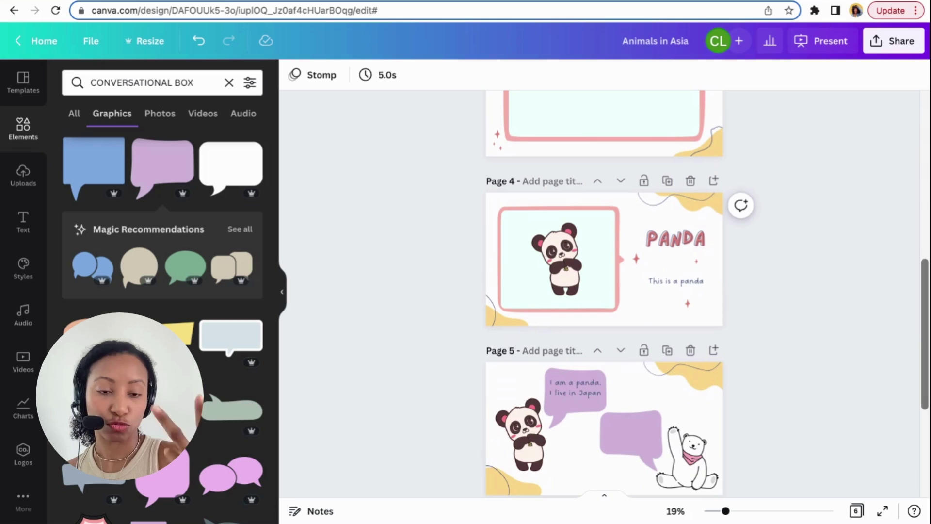
{"action": "left_click", "coordinate": [667, 189]}
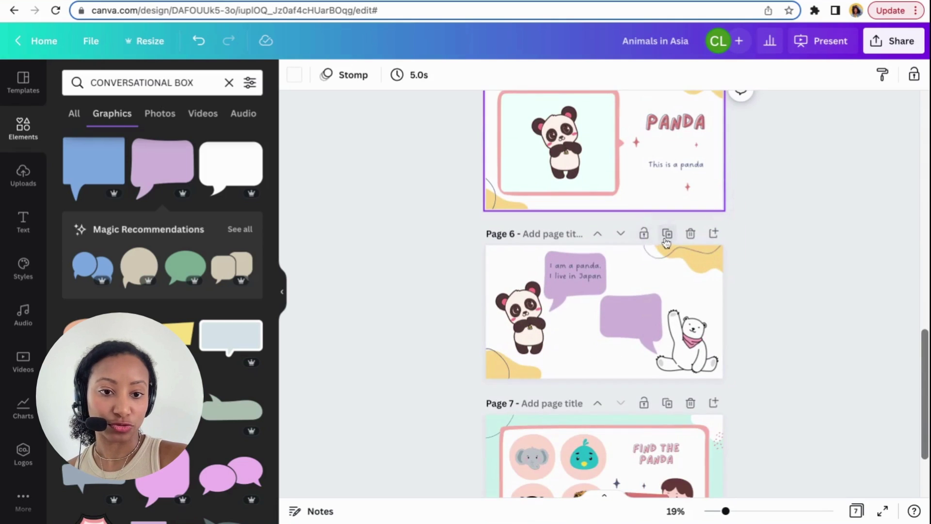
{"action": "left_click", "coordinate": [666, 238]}
{"action": "left_click", "coordinate": [667, 350]}
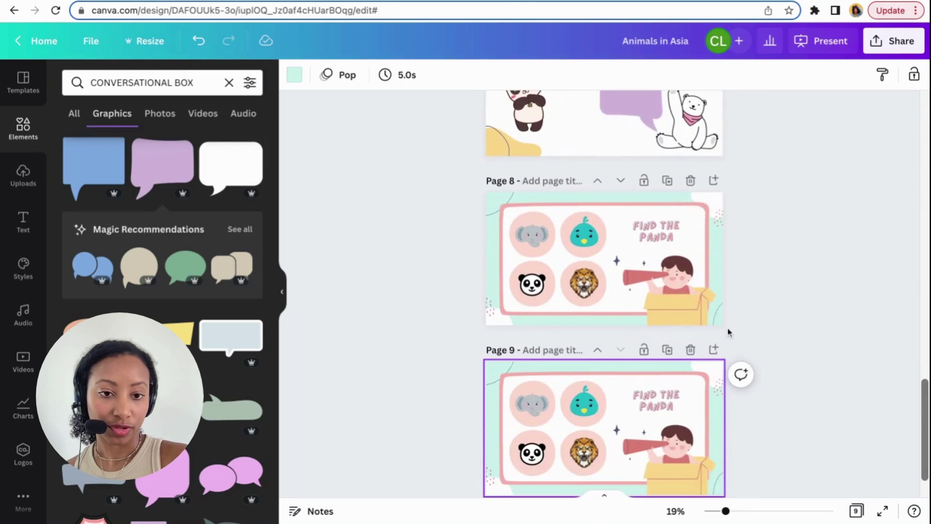
- Reorder the pages so the speech bubble page is page 5 and "Find the Panda" is page 6, with the duplicates following
{"action": "scroll", "coordinate": [727, 331], "scroll_direction": "up", "scroll_amount": 10}
{"action": "scroll", "coordinate": [679, 339], "scroll_direction": "down", "scroll_amount": 3}
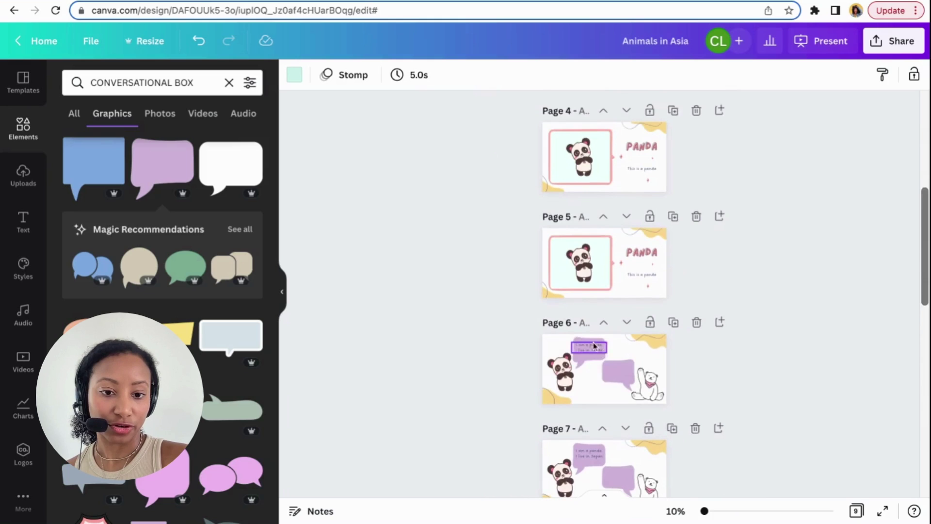
{"action": "left_click", "coordinate": [603, 324]}
{"action": "scroll", "coordinate": [701, 351], "scroll_direction": "down", "scroll_amount": 5}
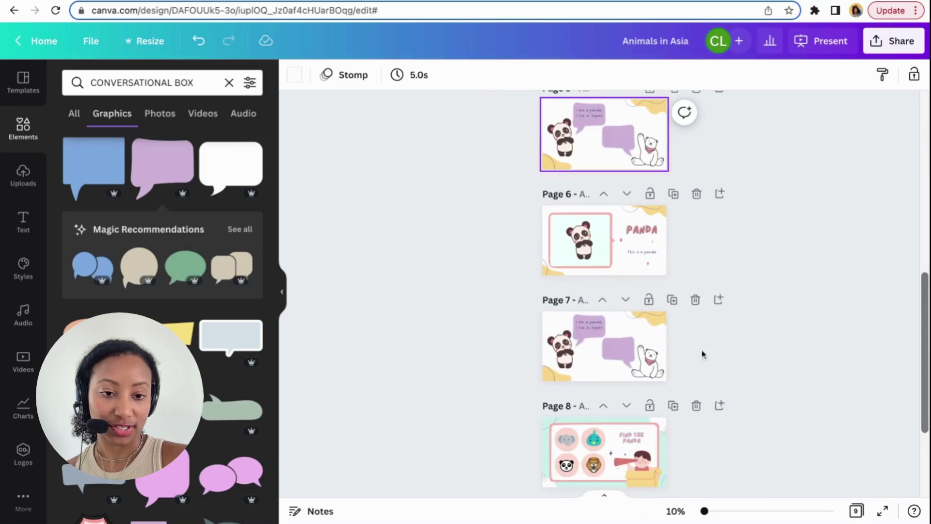
{"action": "left_click", "coordinate": [604, 412]}
{"action": "scroll", "coordinate": [606, 412], "scroll_direction": "up", "scroll_amount": 2}
{"action": "left_click", "coordinate": [603, 407]}
{"action": "scroll", "coordinate": [722, 349], "scroll_direction": "up", "scroll_amount": 3}
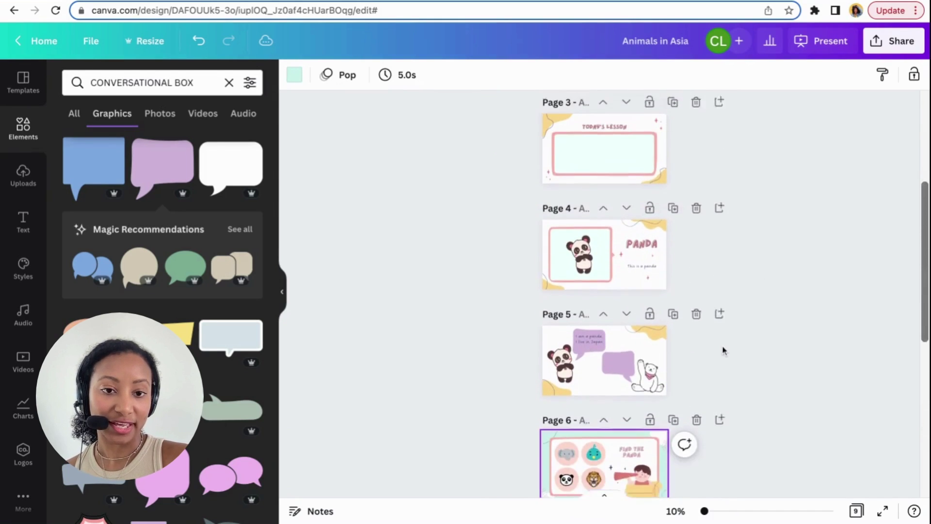
{"action": "scroll", "coordinate": [722, 349], "scroll_direction": "down", "scroll_amount": 7}
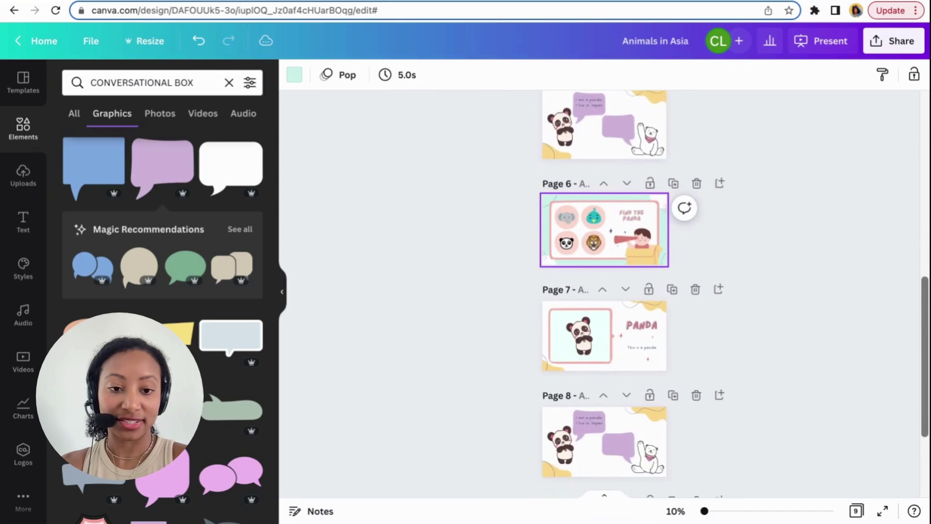
{"action": "scroll", "coordinate": [720, 342], "scroll_direction": "down", "scroll_amount": 1}
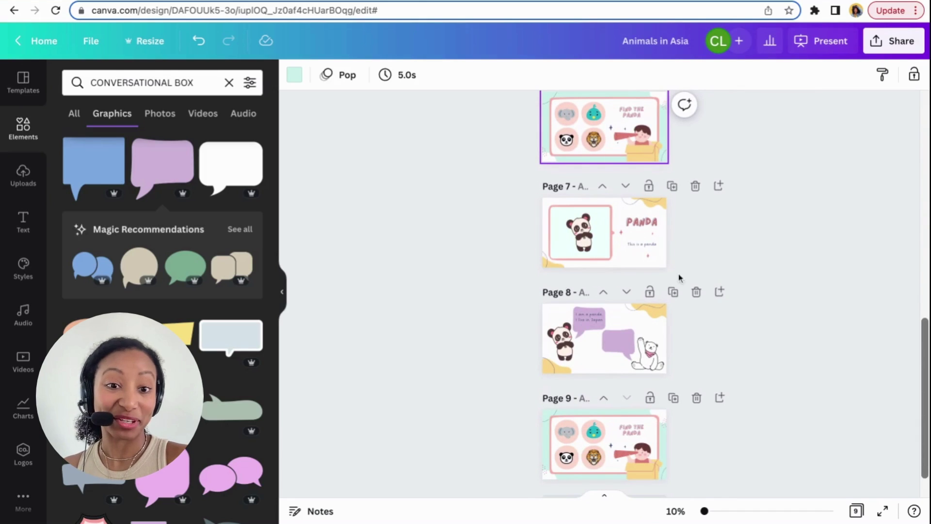
- Change the title on page 7 to "TIGER" and delete the panda illustration from its frame
{"action": "left_click", "coordinate": [655, 223]}
{"action": "left_click", "coordinate": [656, 223]}
{"action": "key", "text": "BackSpace"}
{"action": "key", "text": "BackSpace"}
{"action": "key", "text": "BackSpace"}
{"action": "key", "text": "BackSpace"}
{"action": "key", "text": "BackSpace"}
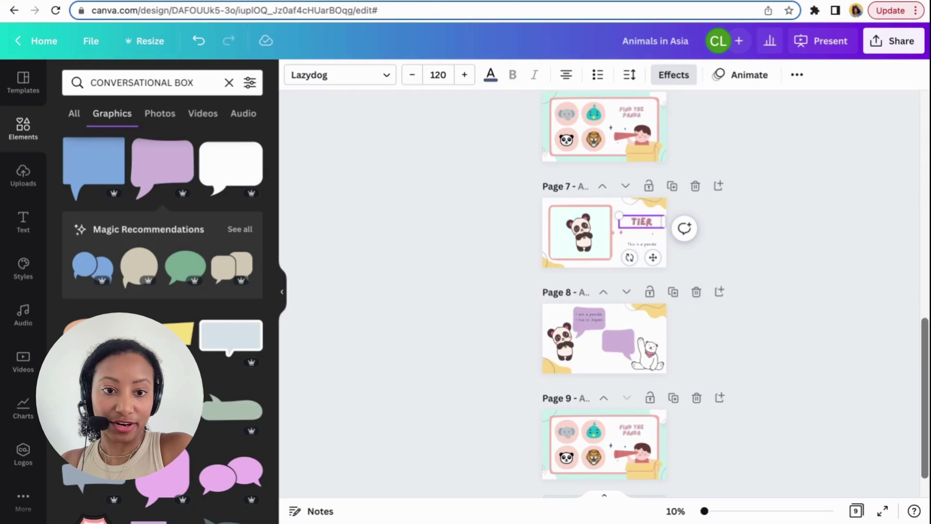
{"action": "left_click", "coordinate": [750, 216]}
{"action": "left_click", "coordinate": [581, 232]}
{"action": "key", "text": "Delete"}
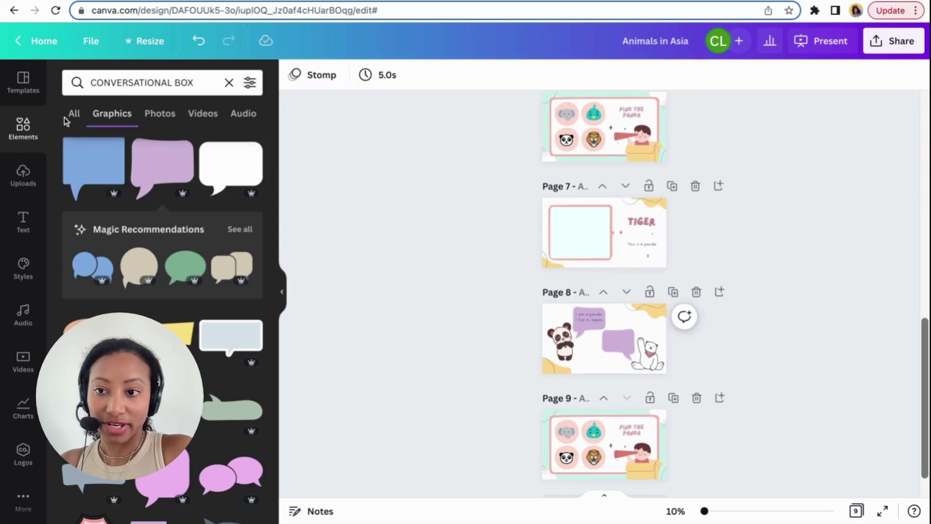
- Search the graphics for "tiger" and place the sitting orange tiger inside the frame on page 7
{"action": "left_click_drag", "start_coordinate": [202, 82], "coordinate": [2, 88]}
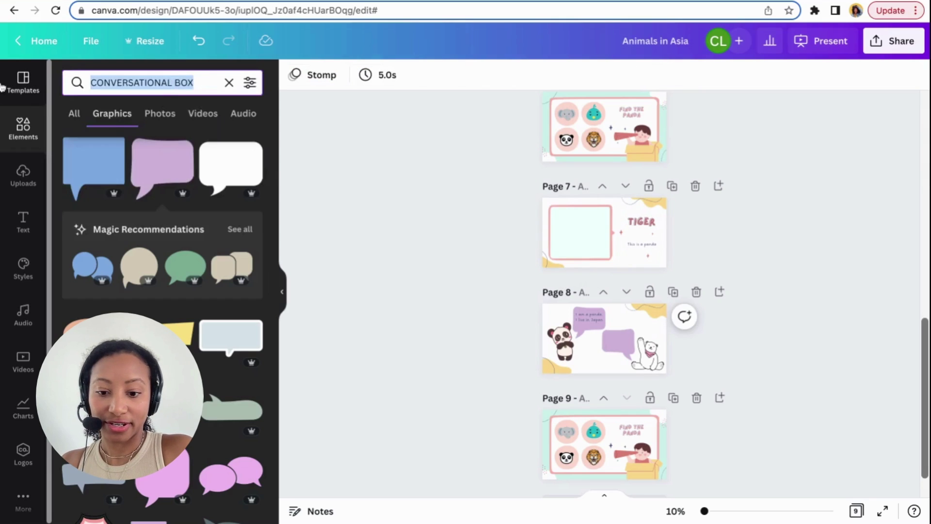
{"action": "type", "text": "tiger"}
{"action": "key", "text": "Return"}
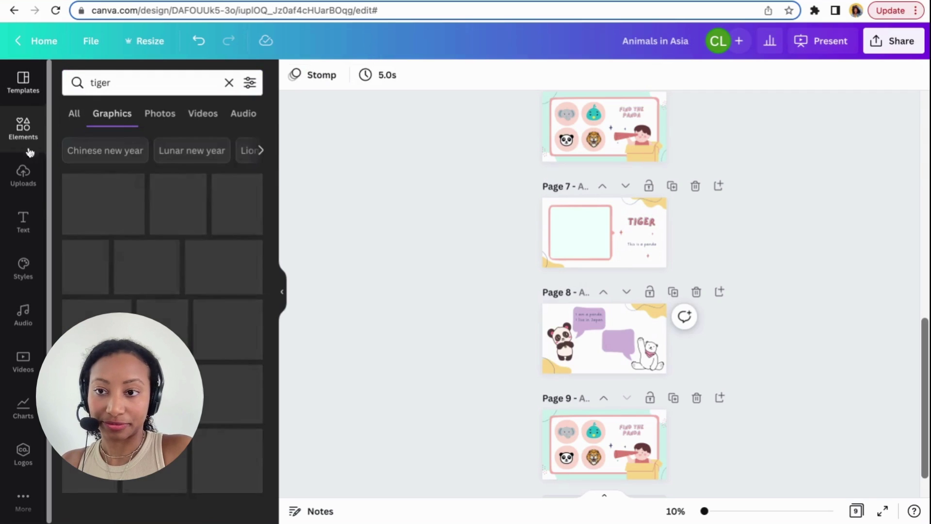
{"action": "left_click", "coordinate": [92, 204]}
{"action": "left_click_drag", "start_coordinate": [609, 332], "coordinate": [574, 228]}
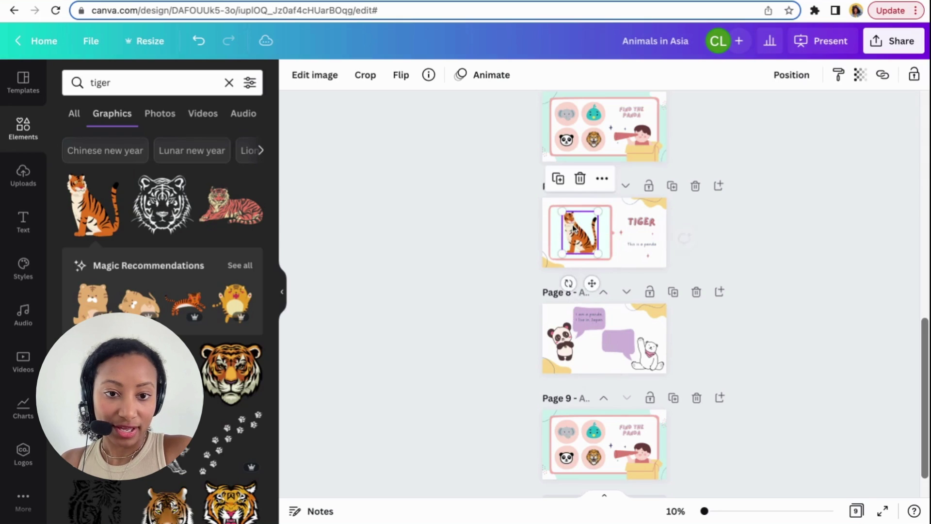
- Replace the panda illustration on page 8 with a copy of the tiger from page 7
{"action": "scroll", "coordinate": [732, 295], "scroll_direction": "up", "scroll_amount": 3}
{"action": "left_click", "coordinate": [551, 373]}
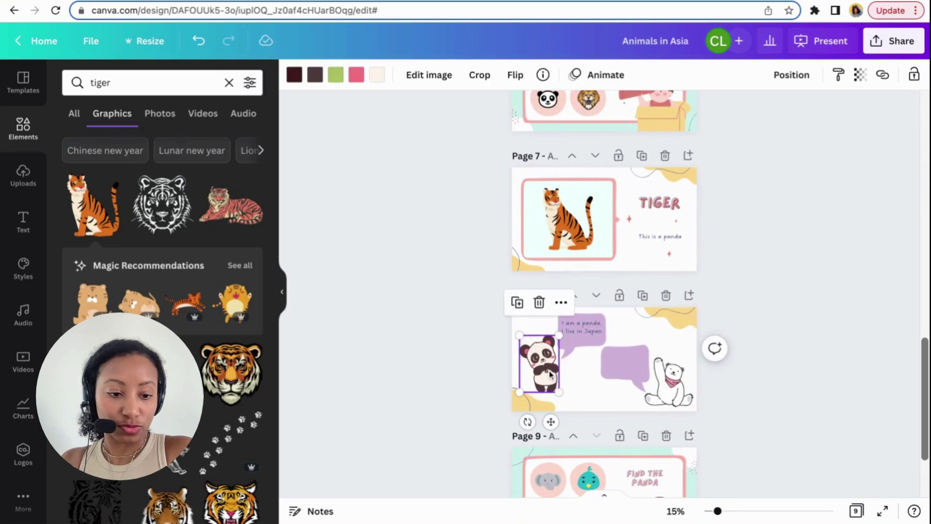
{"action": "key", "text": "Delete"}
{"action": "left_click", "coordinate": [549, 181]}
{"action": "left_click", "coordinate": [546, 156]}
{"action": "left_click_drag", "start_coordinate": [567, 218], "coordinate": [551, 362]}
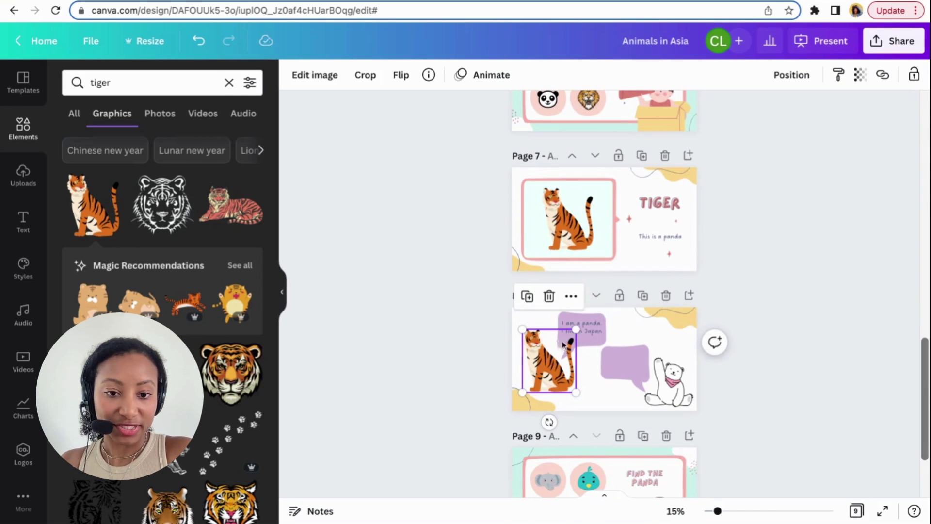
- Delete the four animal heads and the four pink circles behind them from page 9
{"action": "left_click", "coordinate": [808, 83]}
{"action": "left_click", "coordinate": [753, 114]}
{"action": "left_click", "coordinate": [739, 349]}
{"action": "scroll", "coordinate": [738, 349], "scroll_direction": "down", "scroll_amount": 3}
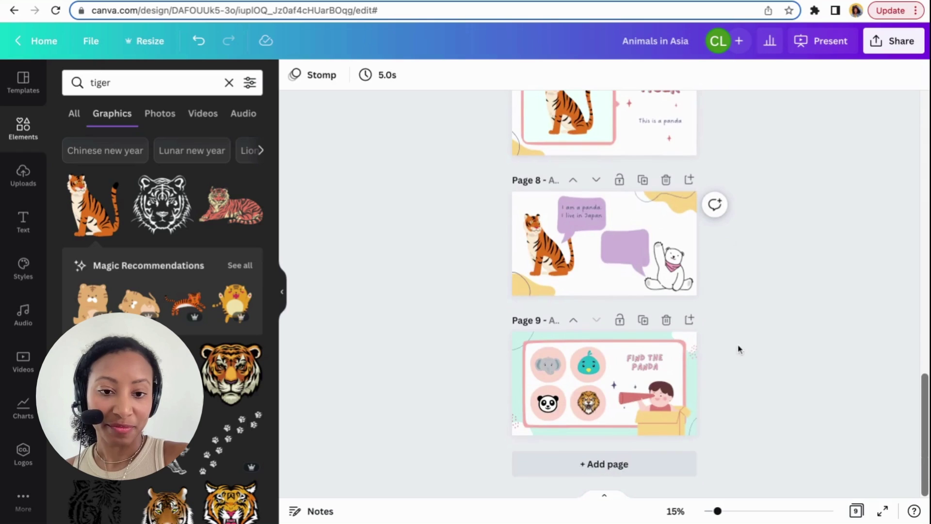
{"action": "scroll", "coordinate": [645, 282], "scroll_direction": "up", "scroll_amount": 3}
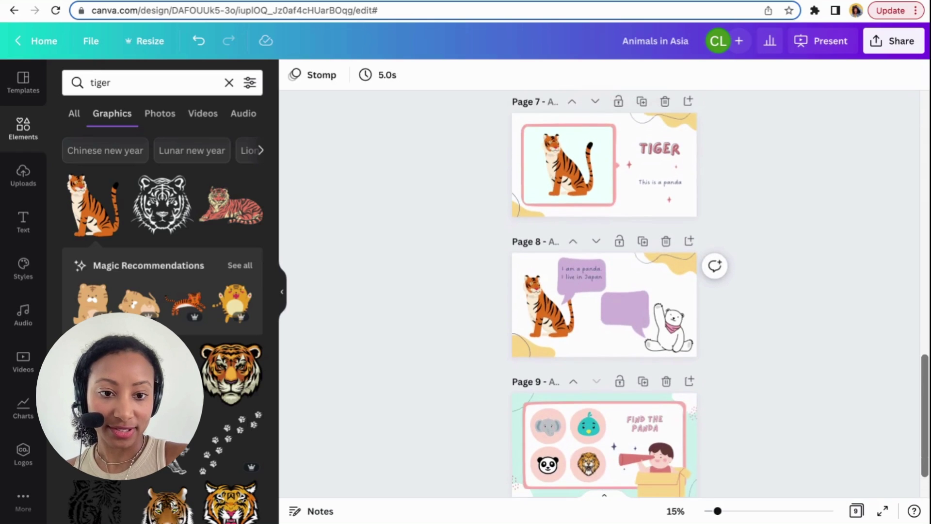
{"action": "scroll", "coordinate": [645, 380], "scroll_direction": "down", "scroll_amount": 1}
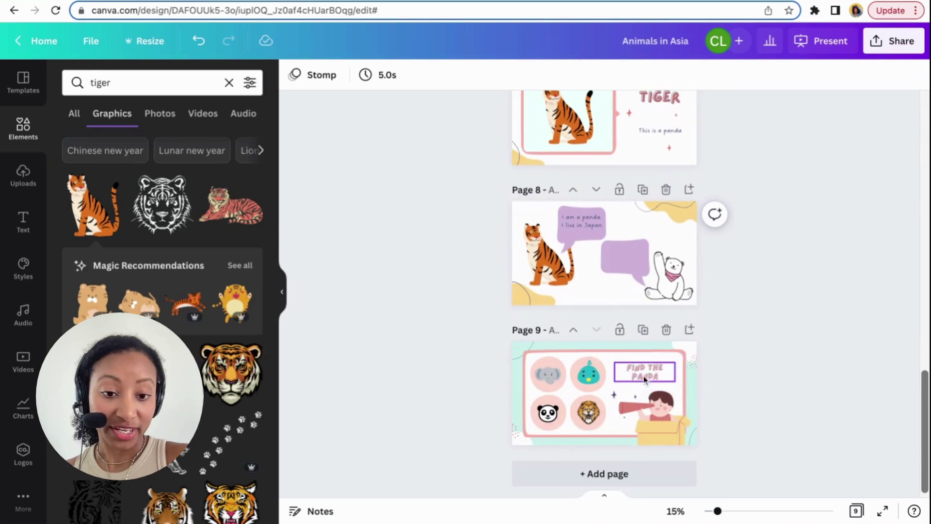
{"action": "left_click", "coordinate": [585, 384]}
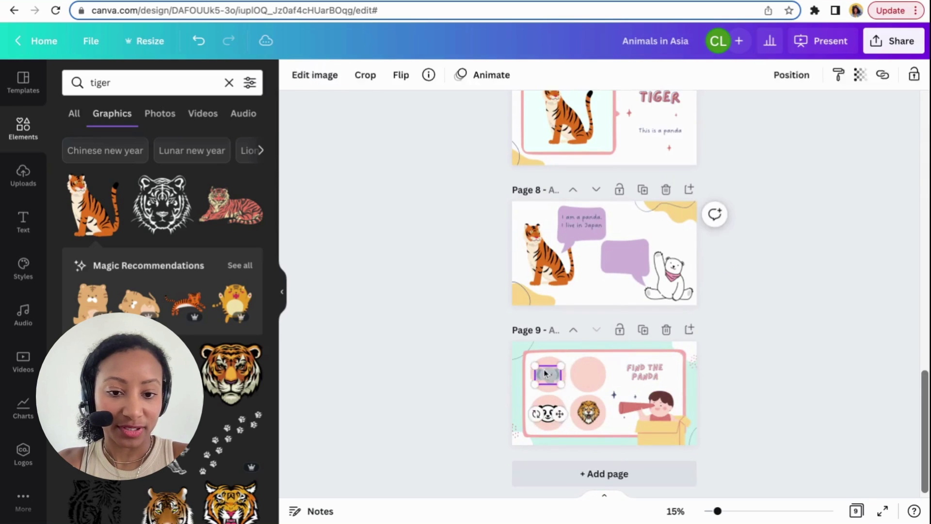
{"action": "left_click", "coordinate": [565, 392]}
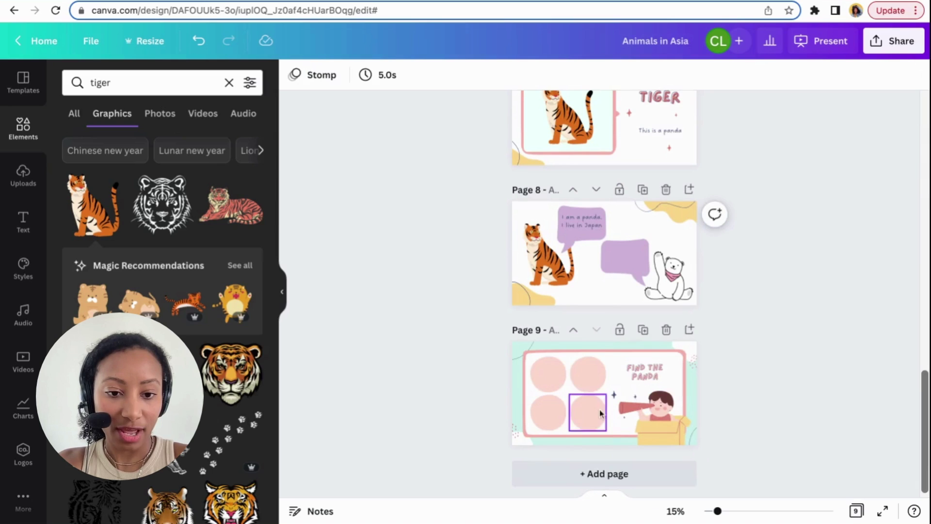
{"action": "left_click_drag", "start_coordinate": [589, 376], "coordinate": [553, 374]}
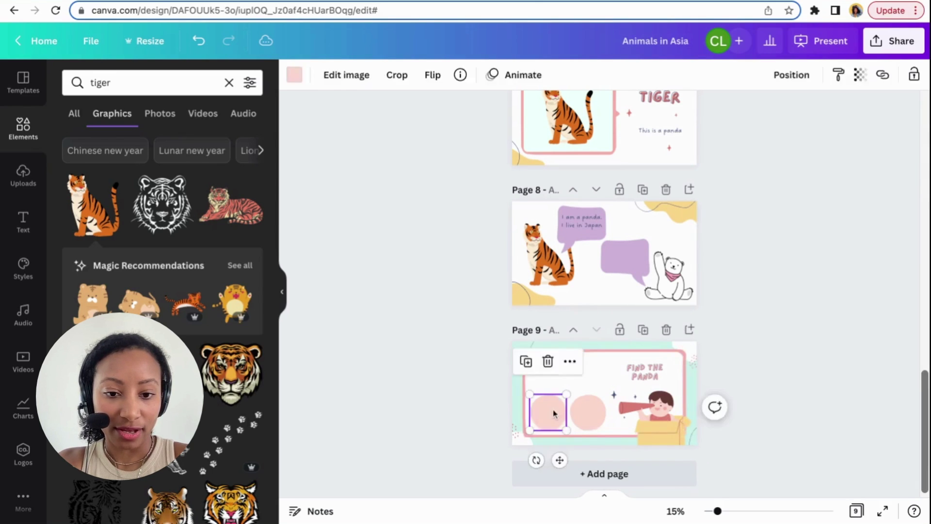
{"action": "left_click", "coordinate": [582, 410]}
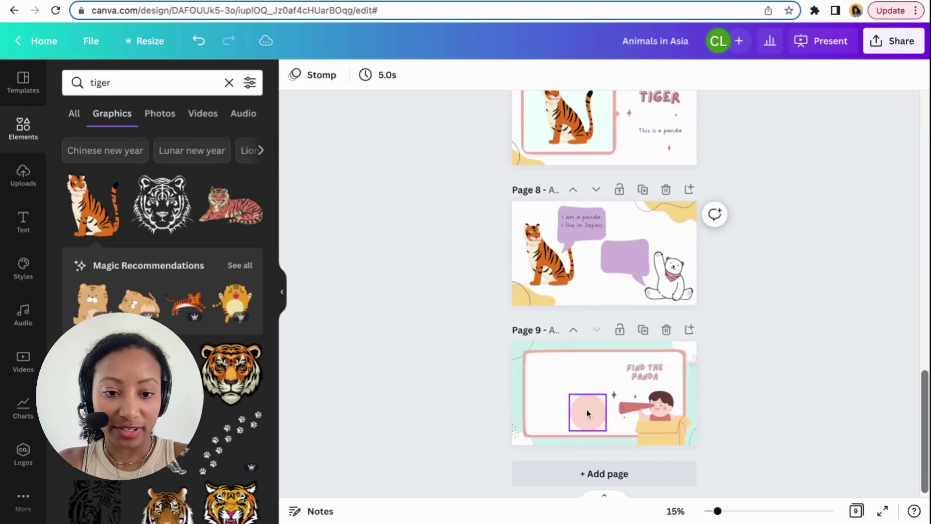
- Change the title on page 9 to "FIND THE MISSING LETTER" and add the text "T_GER" at font size 107
{"action": "left_click", "coordinate": [648, 370]}
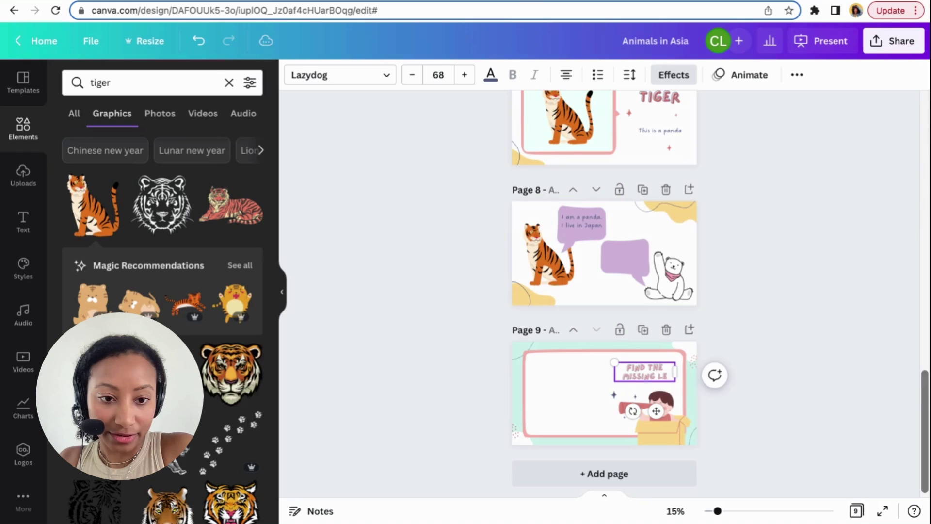
{"action": "type", "text": "I am a panda. I live in Japan"}
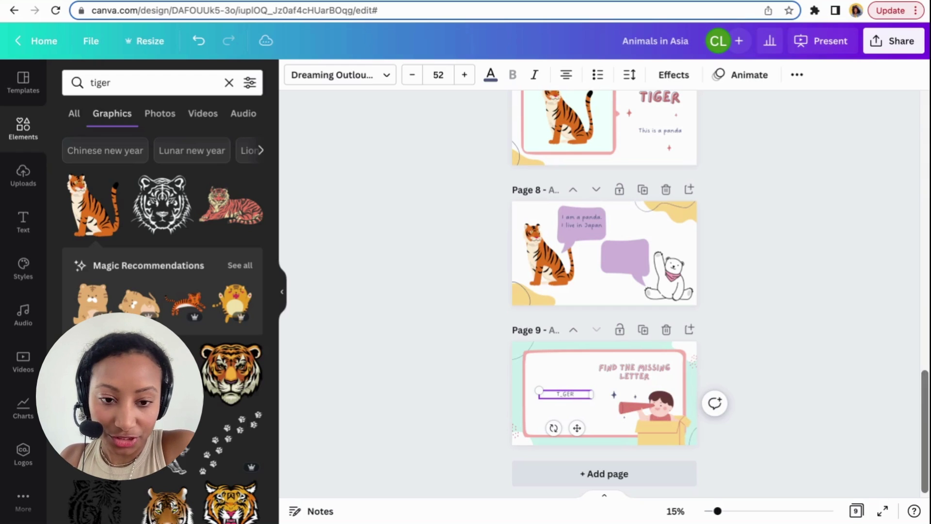
{"action": "left_click", "coordinate": [464, 75]}
{"action": "left_click", "coordinate": [464, 75]}
{"action": "left_click", "coordinate": [464, 75]}
{"action": "left_click", "coordinate": [464, 76]}
{"action": "left_click", "coordinate": [464, 76]}
{"action": "left_click", "coordinate": [464, 76]}
{"action": "left_click", "coordinate": [464, 76]}
{"action": "left_click", "coordinate": [464, 76]}
{"action": "left_click", "coordinate": [465, 75]}
{"action": "left_click", "coordinate": [464, 75]}
{"action": "left_click", "coordinate": [464, 76]}
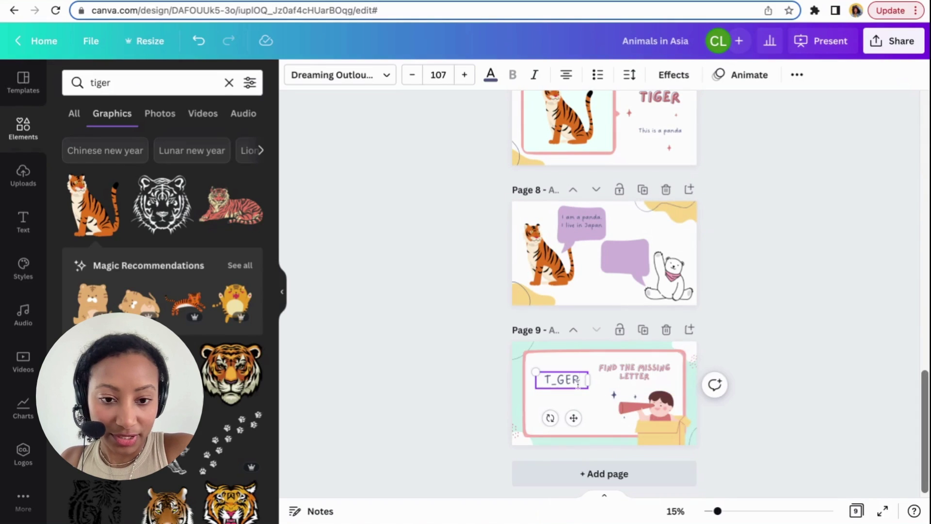
- Duplicate the "T_GER" text on page 9, place the copy below it and change it to "PAN_A"
{"action": "left_click", "coordinate": [806, 410]}
{"action": "left_click", "coordinate": [554, 386]}
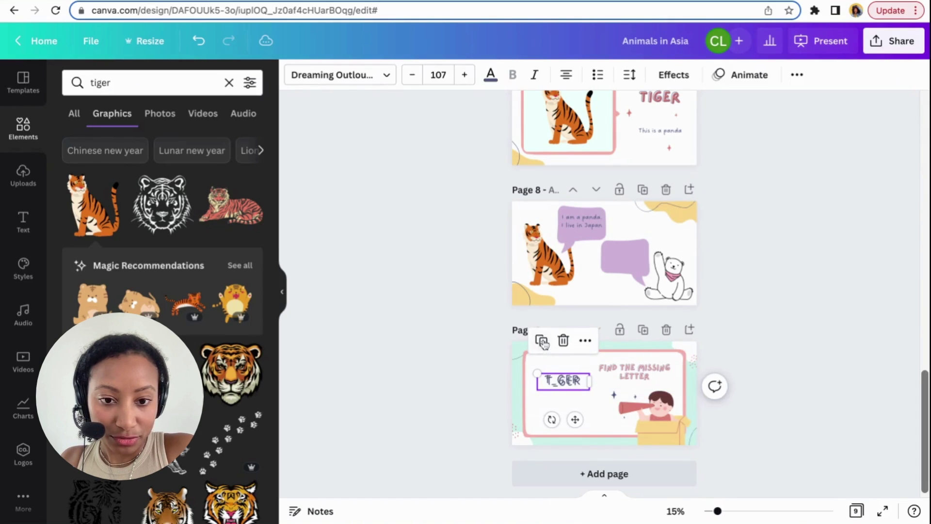
{"action": "key", "text": "super+d"}
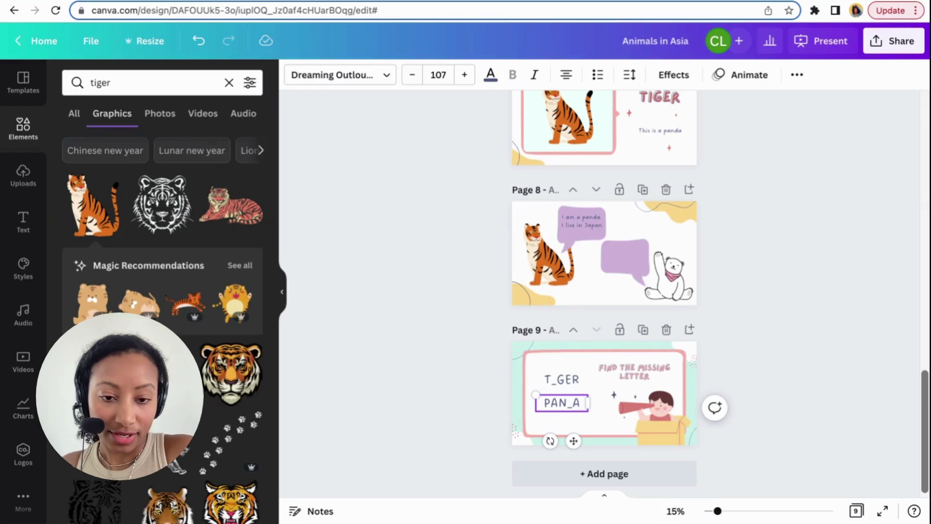
{"action": "left_click", "coordinate": [767, 349]}
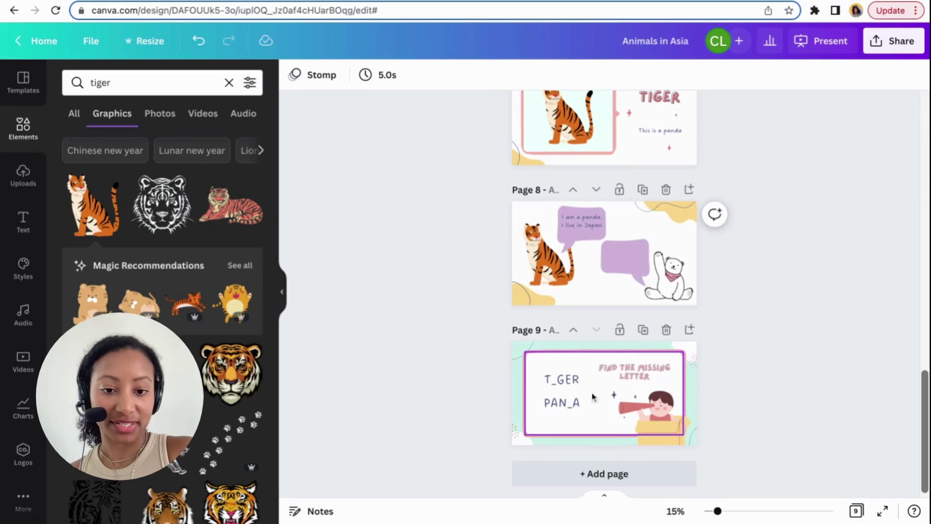
- Duplicate the tiger vocabulary page and move the copy after the "Find the Missing Letter" page
{"action": "scroll", "coordinate": [782, 293], "scroll_direction": "up", "scroll_amount": 4}
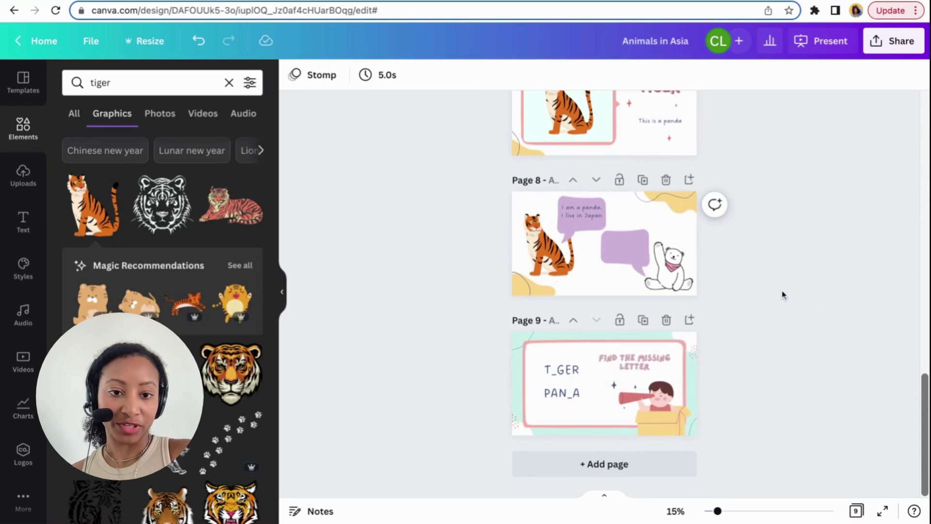
{"action": "scroll", "coordinate": [782, 293], "scroll_direction": "up", "scroll_amount": 4}
{"action": "scroll", "coordinate": [782, 293], "scroll_direction": "down", "scroll_amount": 5}
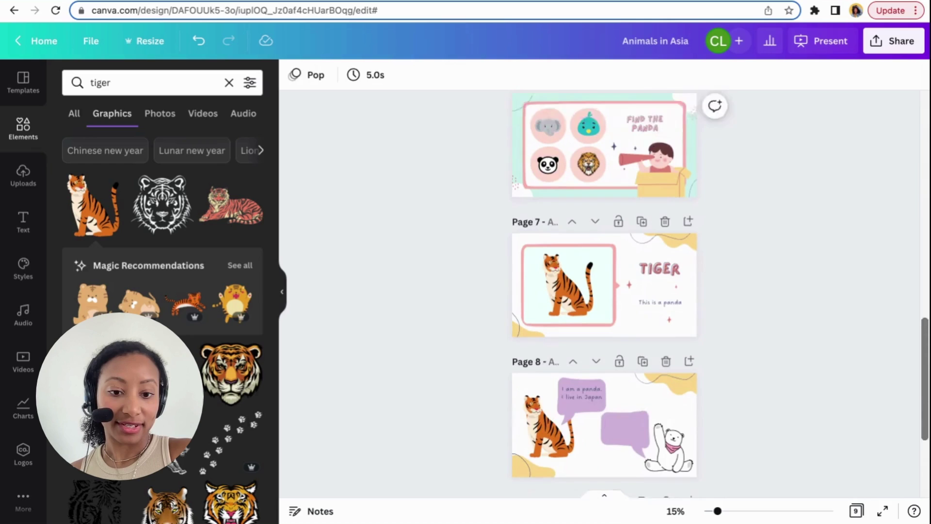
{"action": "left_click", "coordinate": [642, 188]}
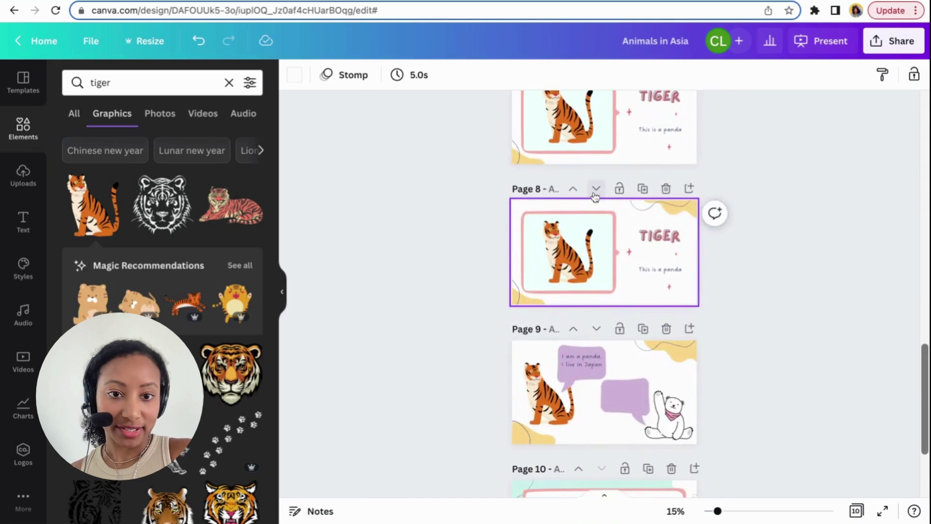
{"action": "left_click", "coordinate": [594, 190]}
{"action": "left_click", "coordinate": [596, 188]}
{"action": "scroll", "coordinate": [657, 281], "scroll_direction": "up", "scroll_amount": 3}
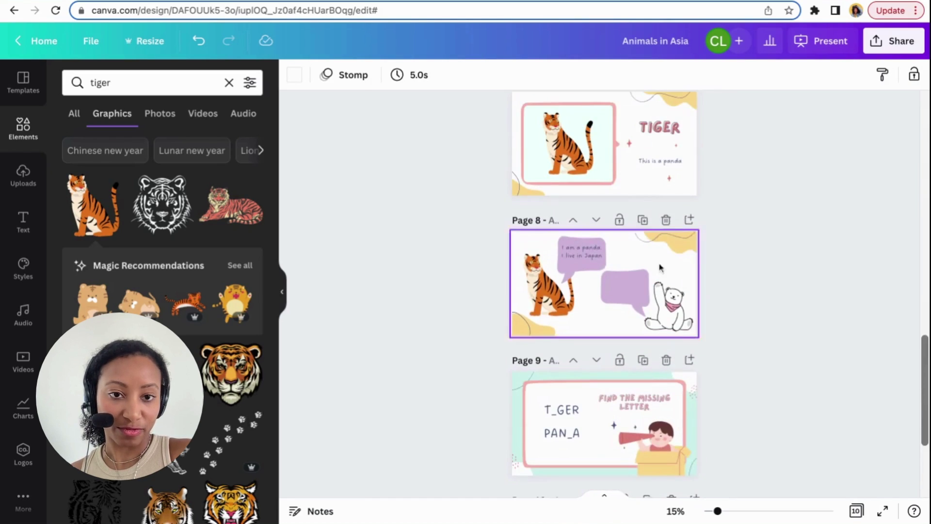
- Duplicate the tiger speech bubble page and move the copy to the end as page 11
{"action": "left_click", "coordinate": [642, 220]}
{"action": "left_click", "coordinate": [595, 219]}
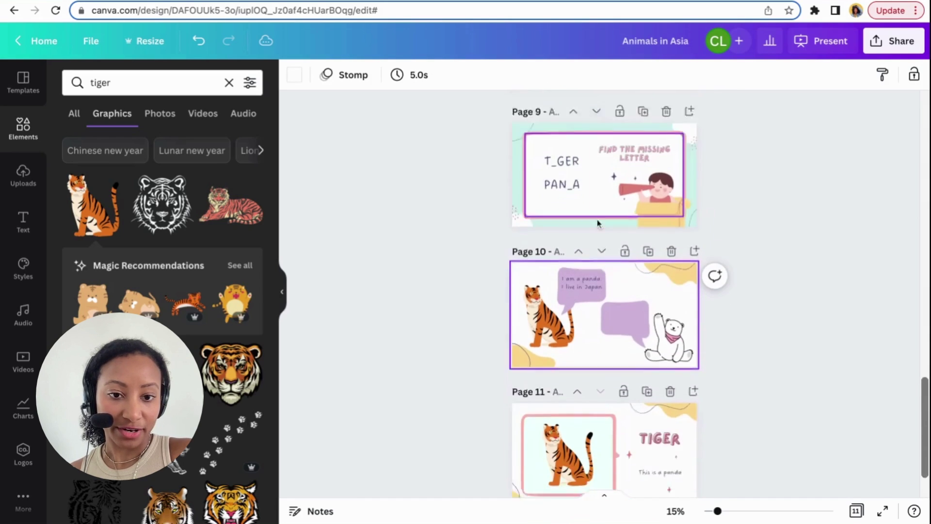
{"action": "left_click", "coordinate": [601, 227]}
{"action": "scroll", "coordinate": [649, 285], "scroll_direction": "up", "scroll_amount": 1}
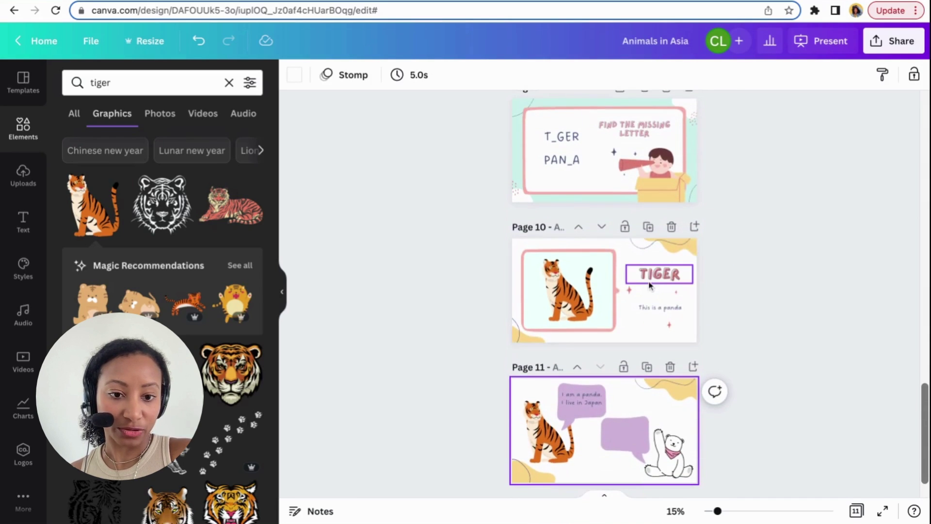
- Duplicate the "Find the Missing Letter" page and move the copy to the end as page 12
{"action": "left_click", "coordinate": [642, 308]}
{"action": "scroll", "coordinate": [642, 306], "scroll_direction": "up", "scroll_amount": 3}
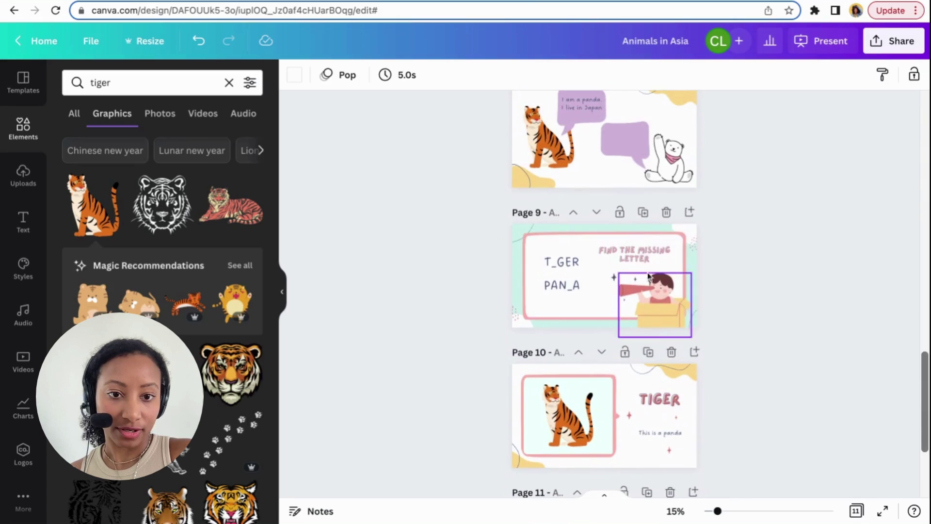
{"action": "left_click", "coordinate": [643, 212]}
{"action": "left_click", "coordinate": [601, 213]}
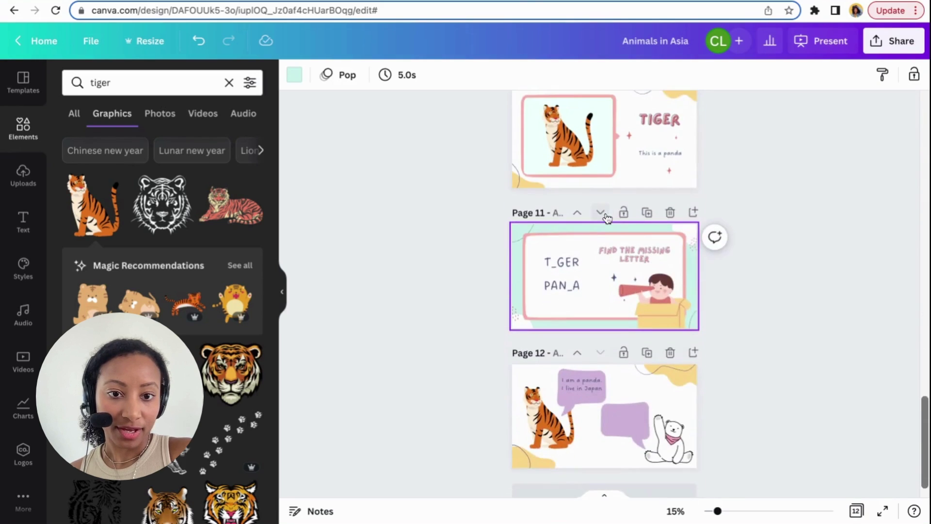
{"action": "left_click", "coordinate": [605, 214]}
- Delete the tiger illustration from the frame on page 10 and change the title to "BEAR"
{"action": "scroll", "coordinate": [735, 312], "scroll_direction": "up", "scroll_amount": 3}
{"action": "left_click", "coordinate": [688, 283]}
{"action": "left_click", "coordinate": [579, 275]}
{"action": "left_click", "coordinate": [581, 251]}
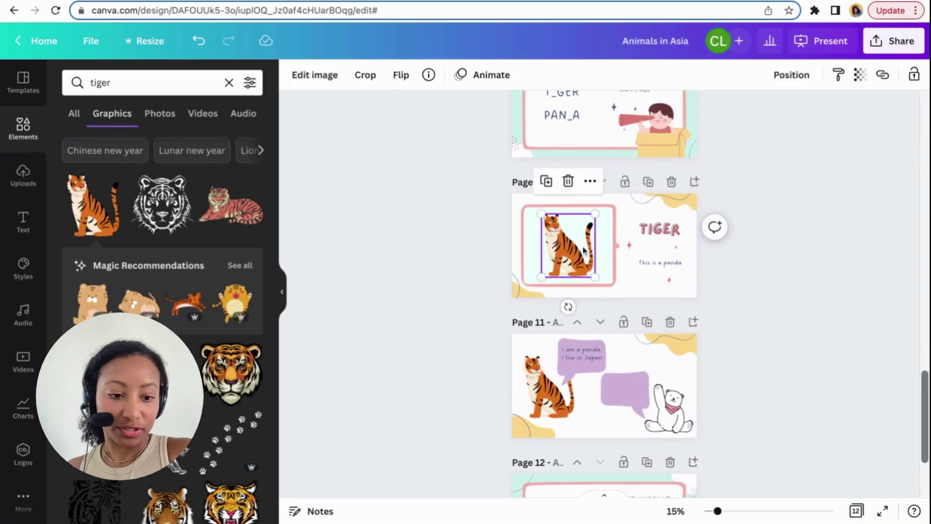
{"action": "key", "text": "Delete"}
{"action": "left_click", "coordinate": [662, 227]}
{"action": "left_click", "coordinate": [682, 232]}
{"action": "key", "text": "BackSpace"}
{"action": "key", "text": "BackSpace"}
{"action": "key", "text": "BackSpace"}
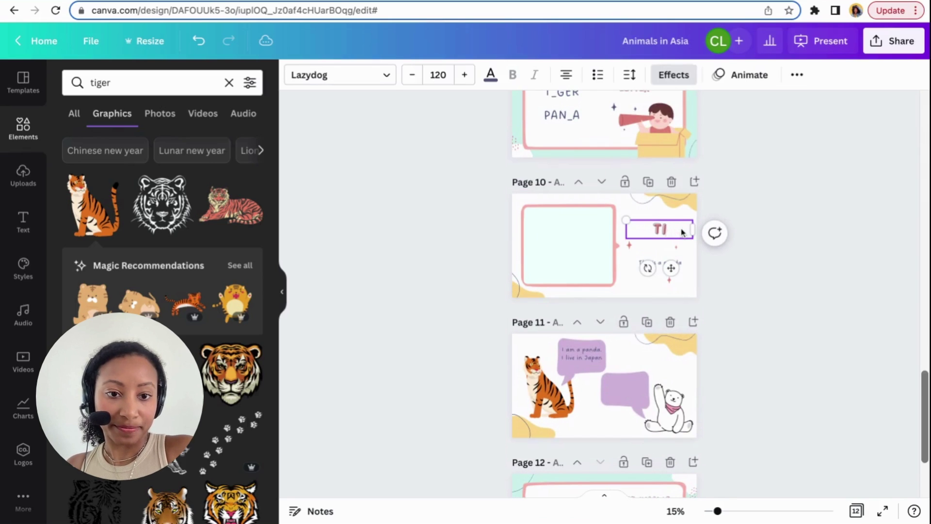
{"action": "type", "text": "BEAR"}
{"action": "left_click", "coordinate": [806, 234]}
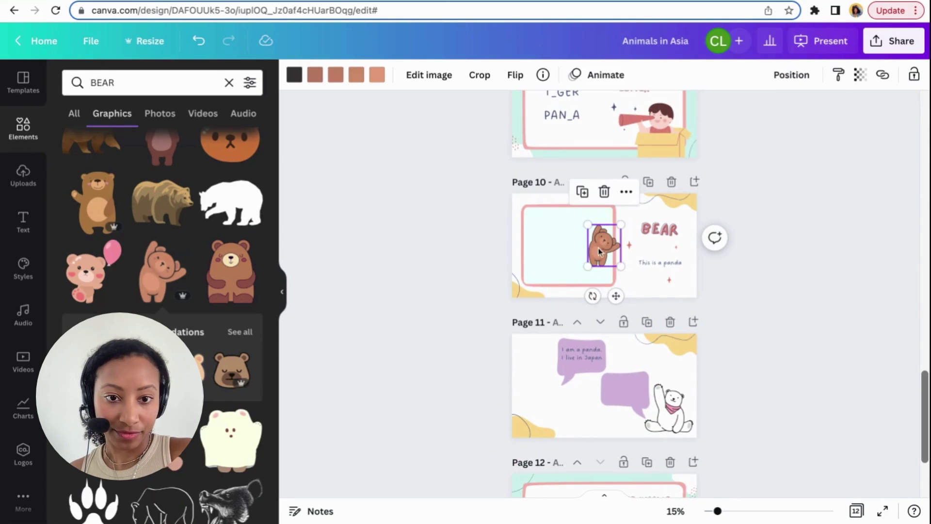
- Fit the waving brown bear inside the frame on page 10 and place a copy beside the speech bubble on page 11
{"action": "left_click_drag", "start_coordinate": [602, 239], "coordinate": [547, 381]}
{"action": "left_click", "coordinate": [843, 320]}
{"action": "scroll", "coordinate": [842, 319], "scroll_direction": "down", "scroll_amount": 3}
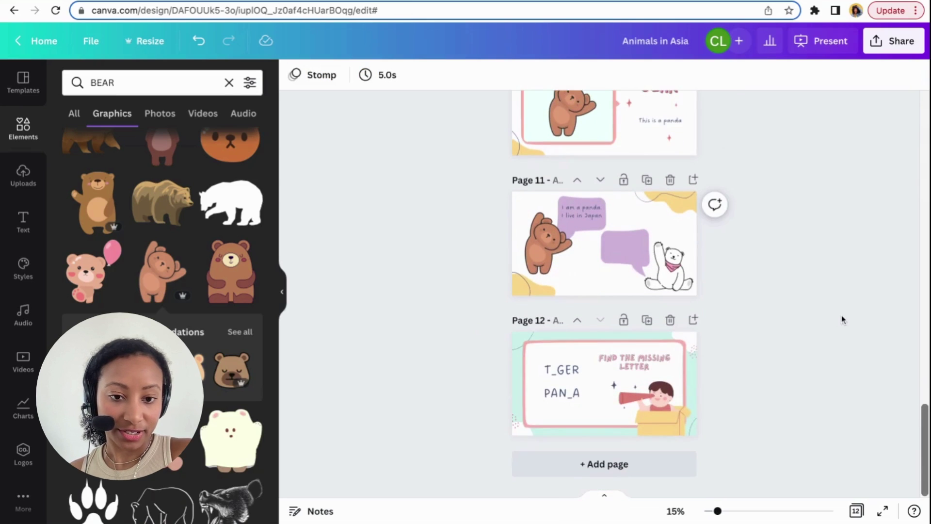
{"action": "left_click", "coordinate": [651, 367]}
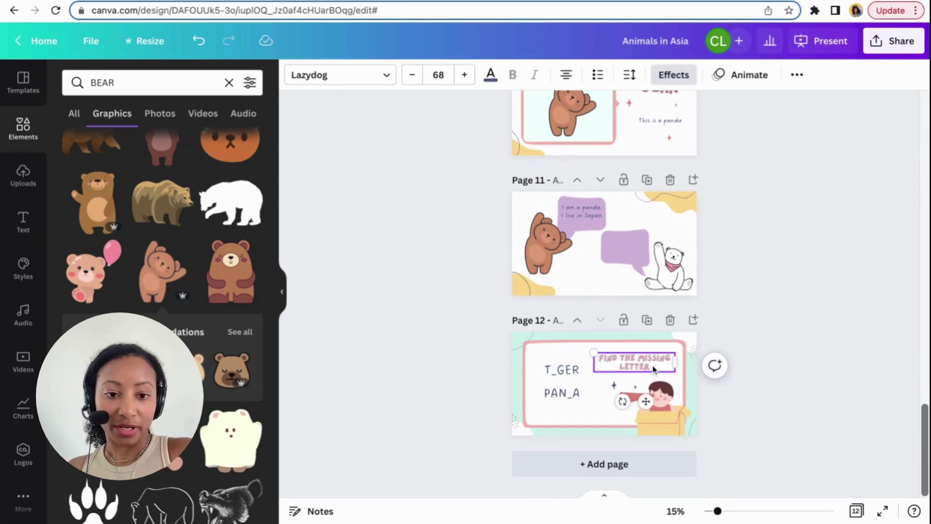
{"action": "key", "text": "ctrl+a"}
{"action": "type", "text": "FI"}
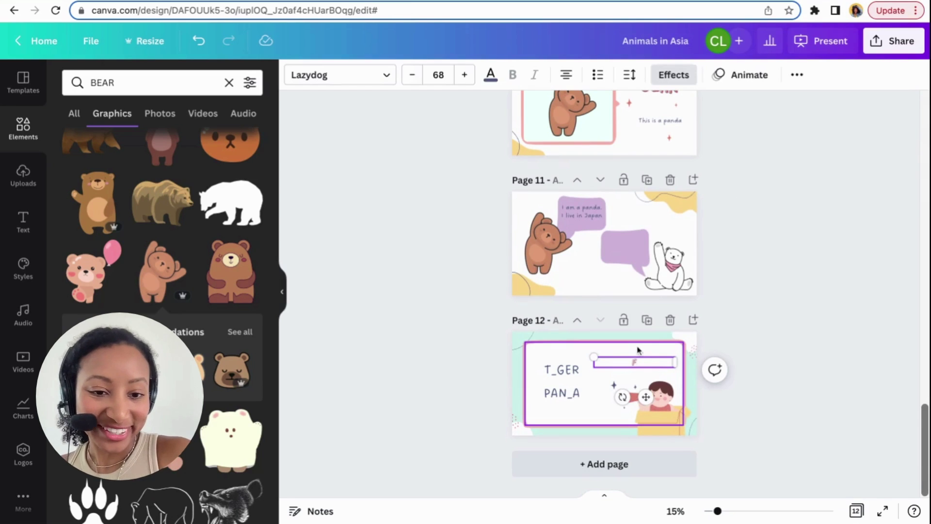
{"action": "key", "text": "ctrl+z"}
{"action": "left_click", "coordinate": [762, 339]}
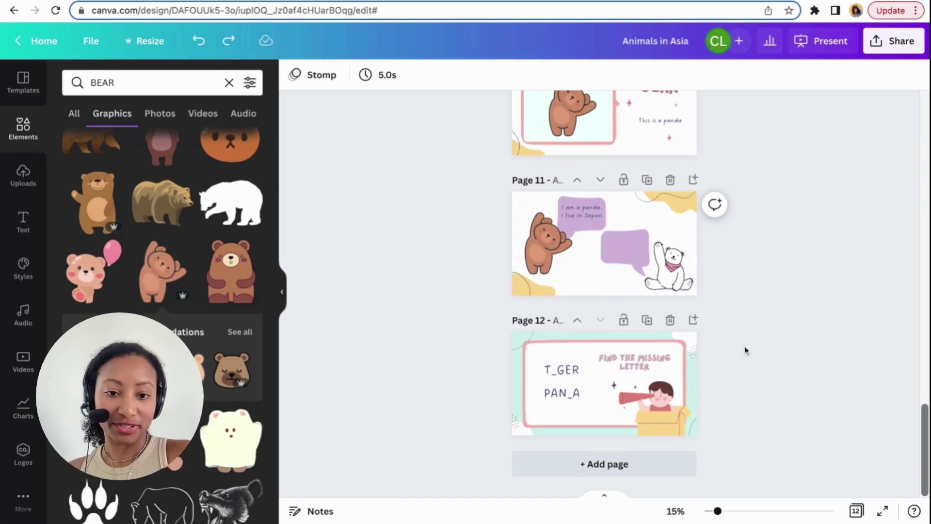
- Duplicate the "Hello Animals..." song page and move the copy to the end of the presentation as page 13
{"action": "scroll", "coordinate": [737, 368], "scroll_direction": "up", "scroll_amount": 20}
{"action": "scroll", "coordinate": [739, 368], "scroll_direction": "up", "scroll_amount": 1}
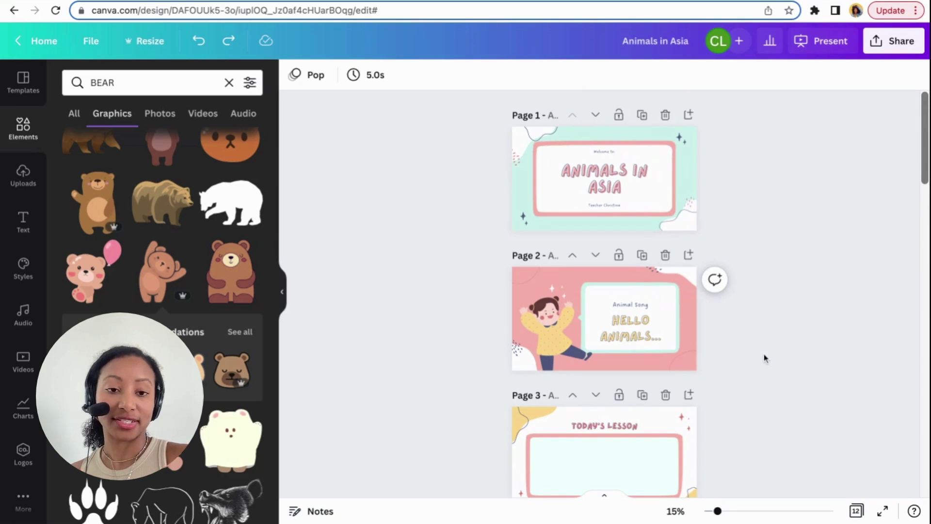
{"action": "scroll", "coordinate": [760, 349], "scroll_direction": "down", "scroll_amount": 2}
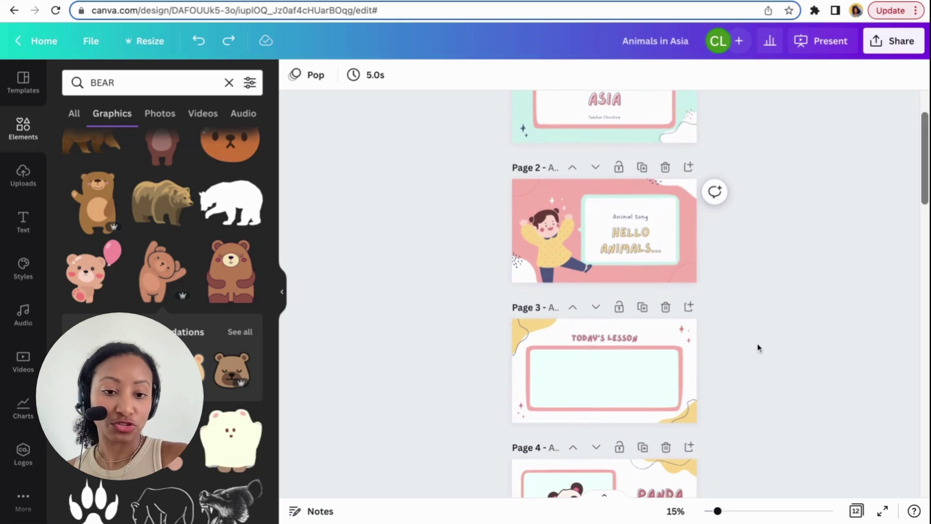
{"action": "left_click", "coordinate": [641, 167]}
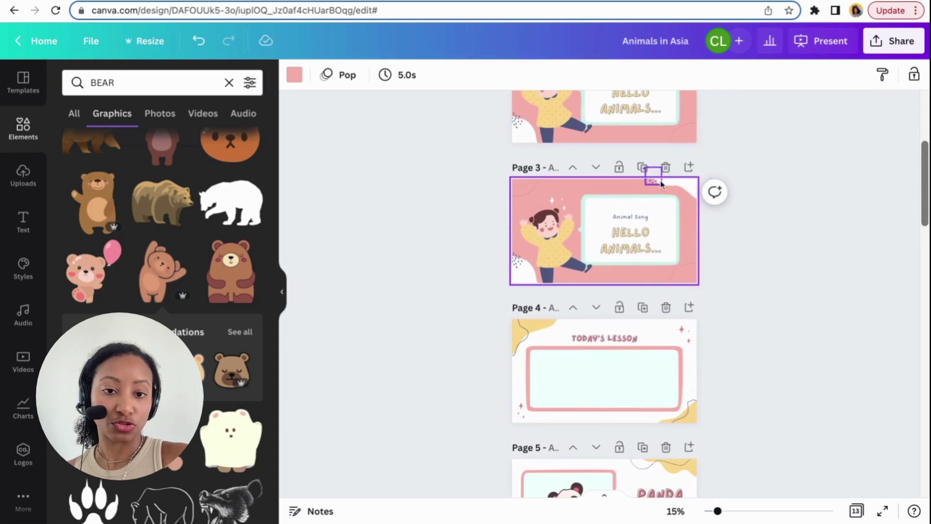
{"action": "left_click", "coordinate": [596, 165]}
{"action": "left_click", "coordinate": [597, 170]}
{"action": "left_click", "coordinate": [596, 238]}
{"action": "left_click", "coordinate": [596, 208]}
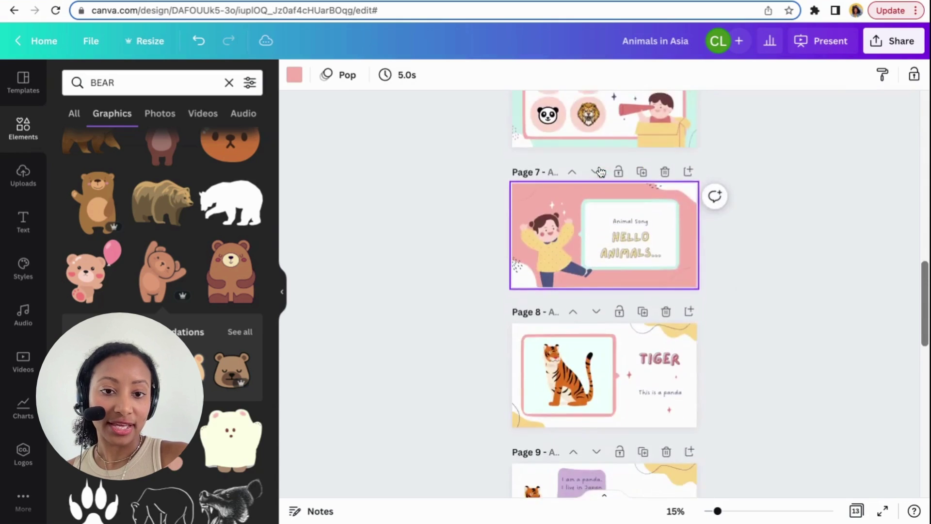
{"action": "left_click", "coordinate": [596, 171]}
{"action": "left_click", "coordinate": [596, 171]}
{"action": "left_click", "coordinate": [596, 170]}
{"action": "left_click", "coordinate": [596, 170]}
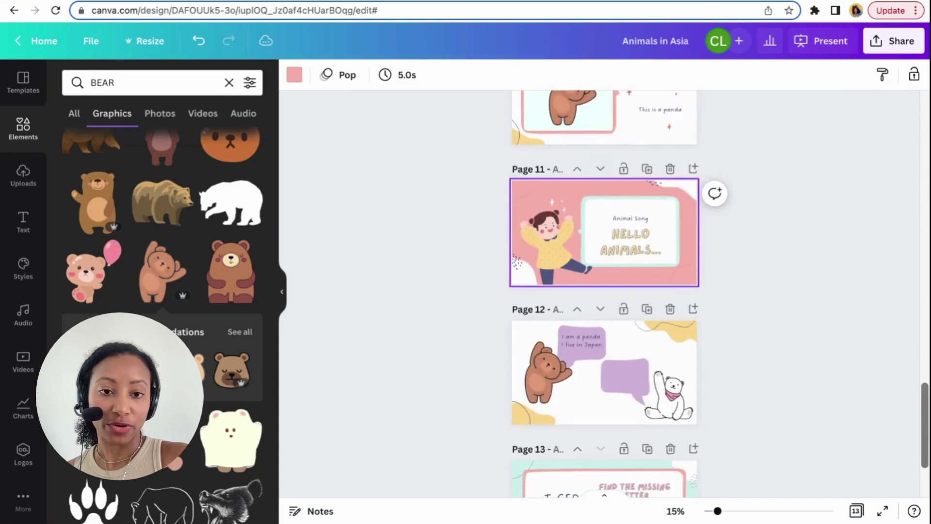
{"action": "left_click", "coordinate": [600, 180]}
{"action": "left_click", "coordinate": [600, 180]}
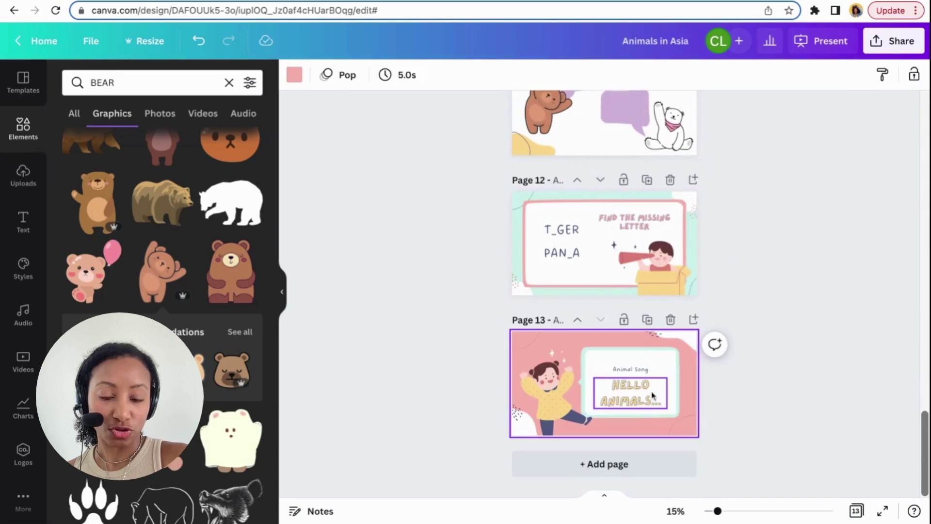
{"action": "scroll", "coordinate": [742, 384], "scroll_direction": "up", "scroll_amount": 20}
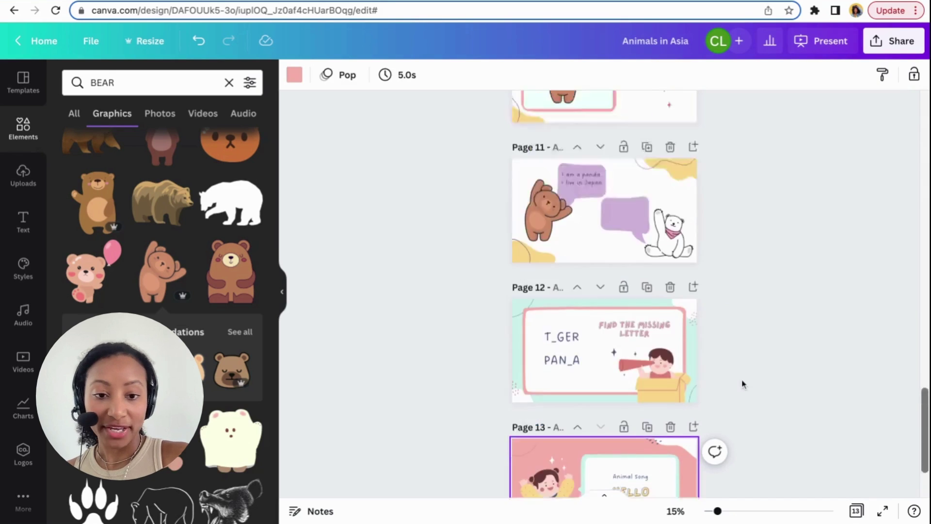
- Duplicate the "Animals in Asia" title page and move the copy to the end of the presentation as page 14
{"action": "left_click", "coordinate": [642, 114]}
{"action": "left_click", "coordinate": [596, 103]}
{"action": "left_click", "coordinate": [597, 117]}
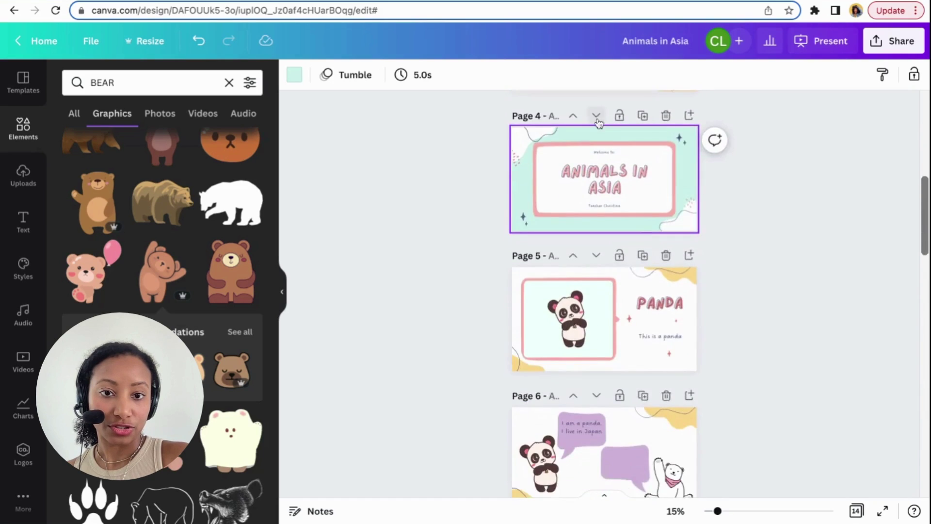
{"action": "left_click", "coordinate": [596, 116]}
{"action": "left_click", "coordinate": [596, 116]}
{"action": "left_click", "coordinate": [597, 119]}
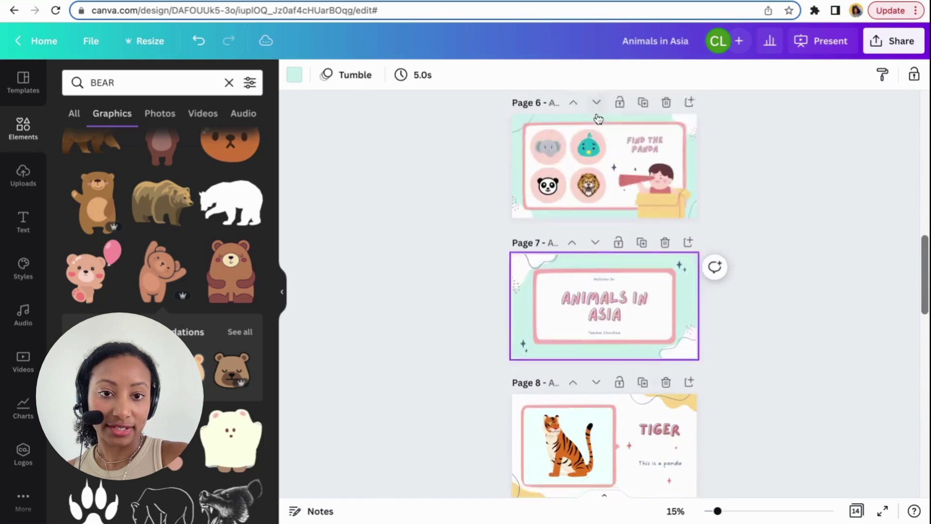
{"action": "left_click", "coordinate": [596, 119]}
{"action": "left_click", "coordinate": [596, 119]}
{"action": "left_click", "coordinate": [597, 117]}
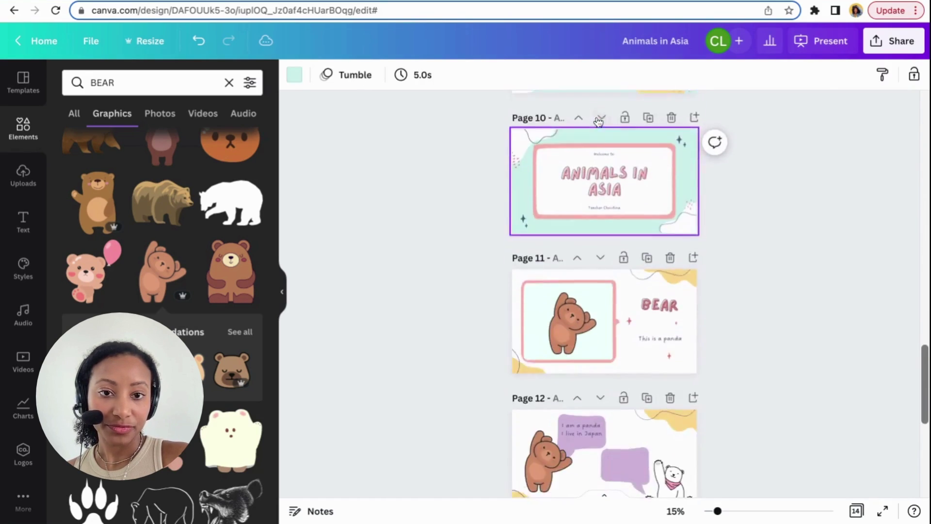
{"action": "left_click", "coordinate": [597, 118]}
{"action": "left_click", "coordinate": [597, 117]}
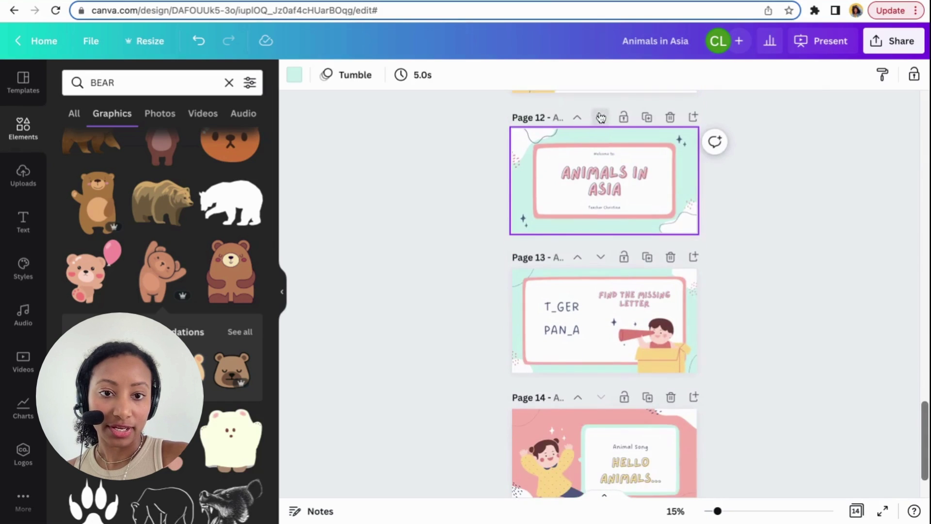
{"action": "left_click", "coordinate": [601, 118]}
{"action": "left_click", "coordinate": [600, 178]}
- Change the title on page 14 to "GOODBYE!" and delete the small "Welcome to" line above it
{"action": "left_click", "coordinate": [637, 400]}
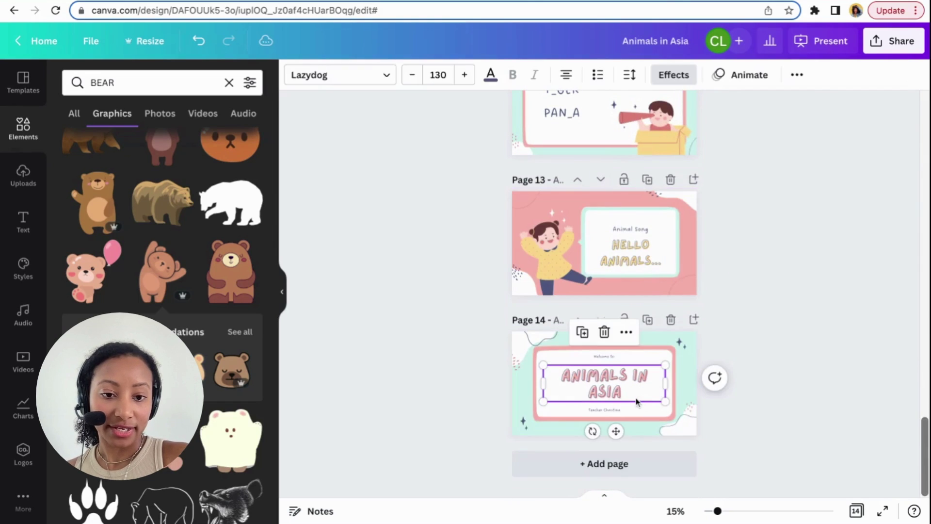
{"action": "double_click", "coordinate": [627, 390]}
{"action": "key", "text": "BackSpace"}
{"action": "type", "text": "GOODBYE"}
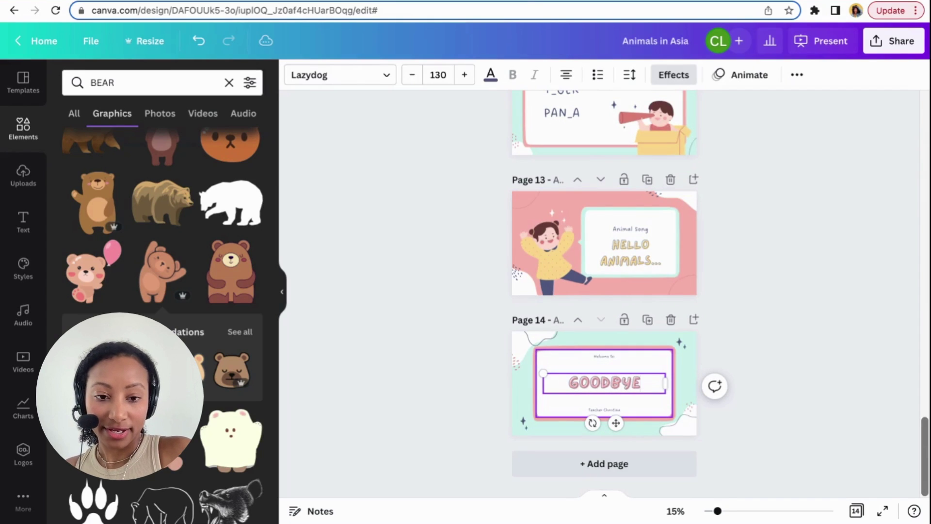
{"action": "type", "text": "!"}
{"action": "left_click", "coordinate": [818, 319]}
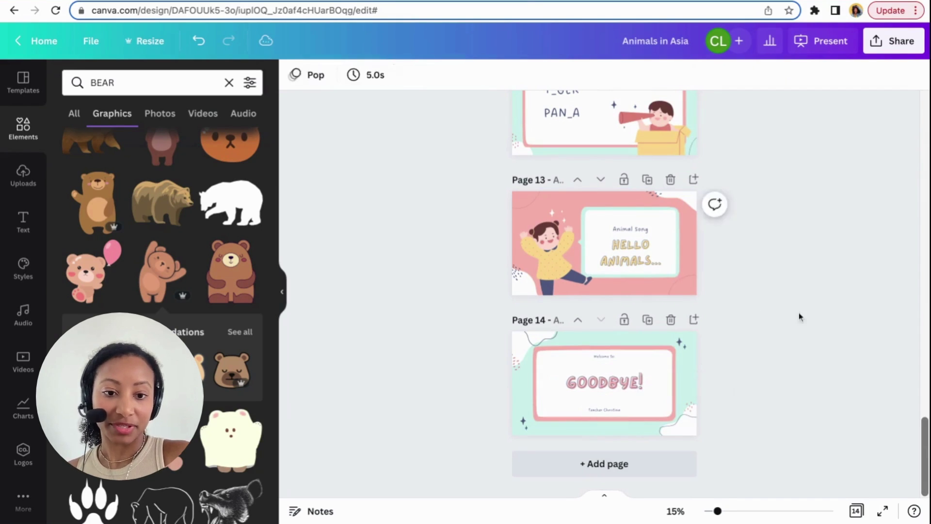
{"action": "left_click", "coordinate": [621, 360]}
{"action": "key", "text": "Delete"}
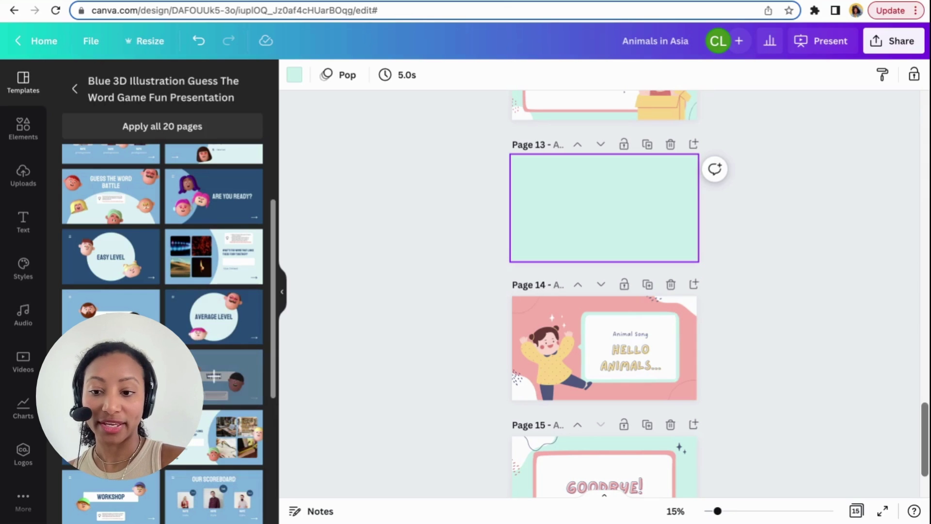
- Browse the Guess The Word Game template and apply its "Game Mechanics" layout to the blank page 13
{"action": "scroll", "coordinate": [213, 376], "scroll_direction": "down", "scroll_amount": 5}
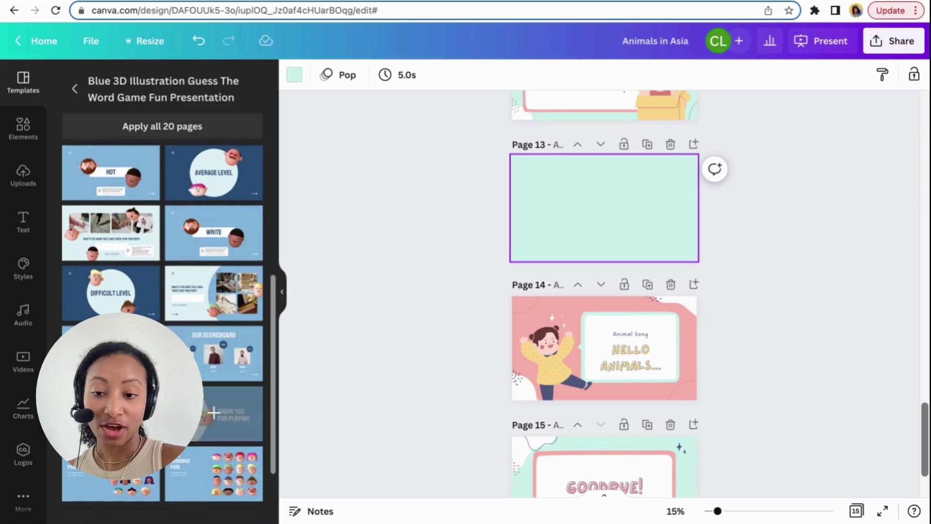
{"action": "scroll", "coordinate": [206, 406], "scroll_direction": "down", "scroll_amount": 3}
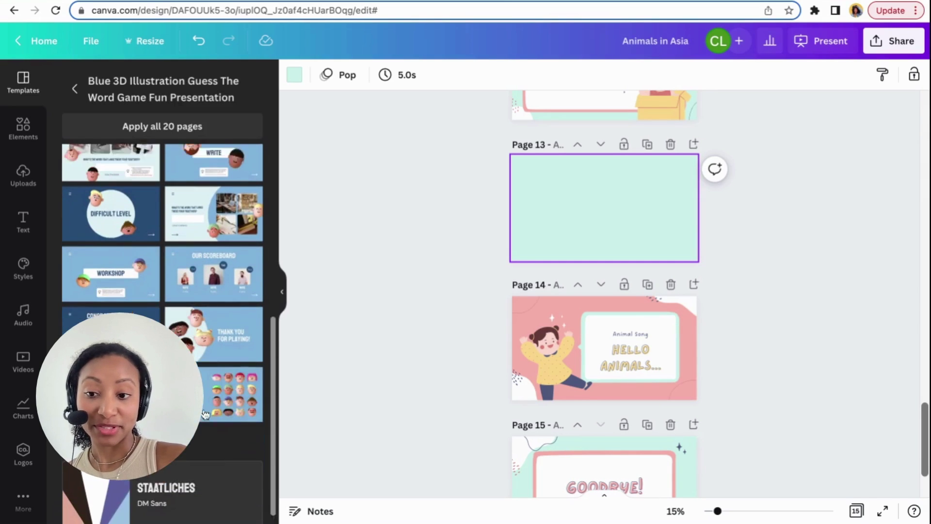
{"action": "scroll", "coordinate": [206, 405], "scroll_direction": "up", "scroll_amount": 15}
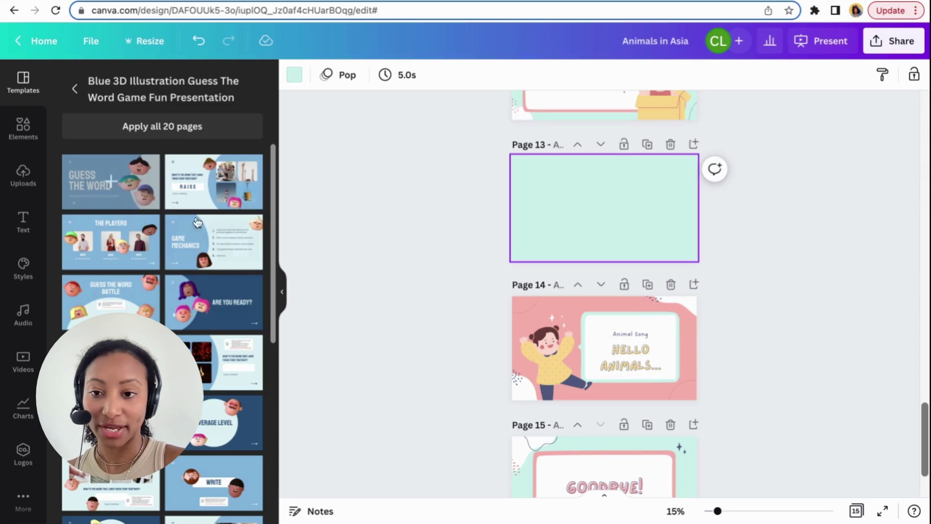
{"action": "left_click", "coordinate": [200, 255]}
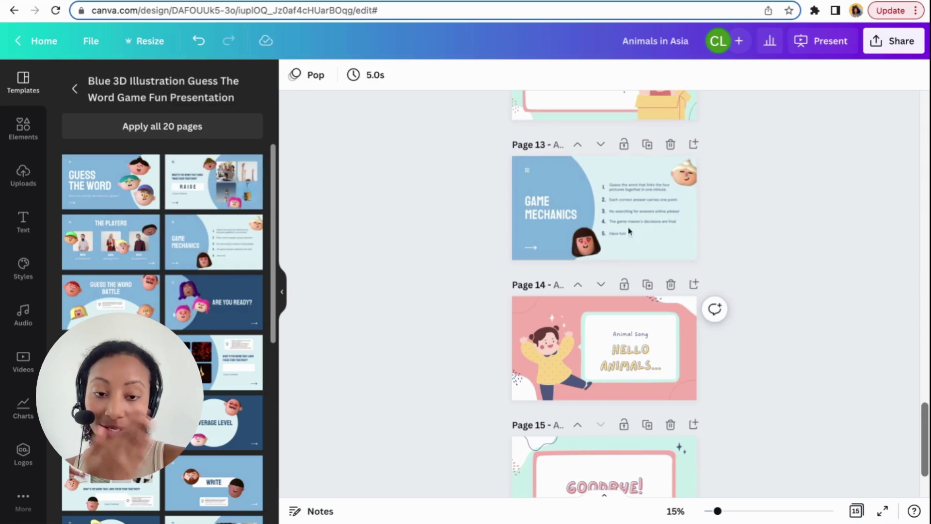
- Apply the number 2 train layout from the "Before and After Numbers 1-10" template to page 14 and duplicate that page
{"action": "left_click", "coordinate": [681, 235]}
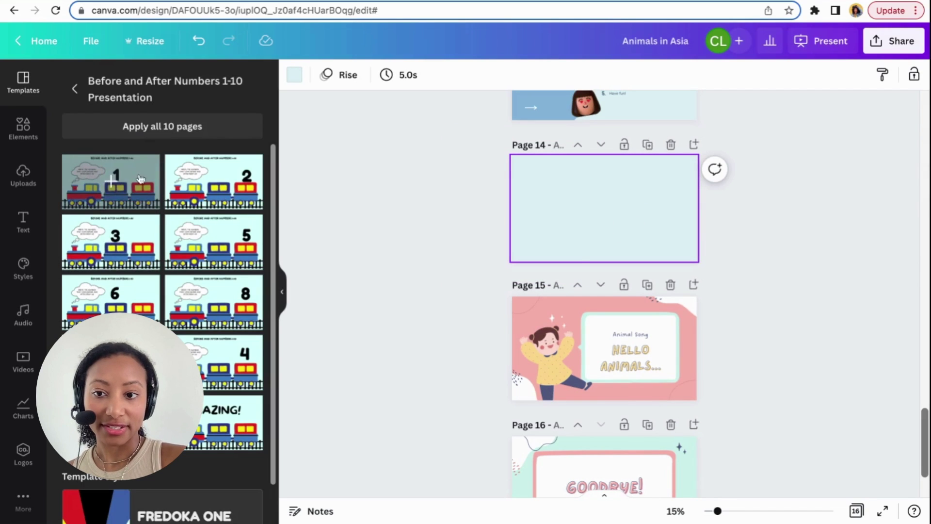
{"action": "left_click", "coordinate": [213, 181]}
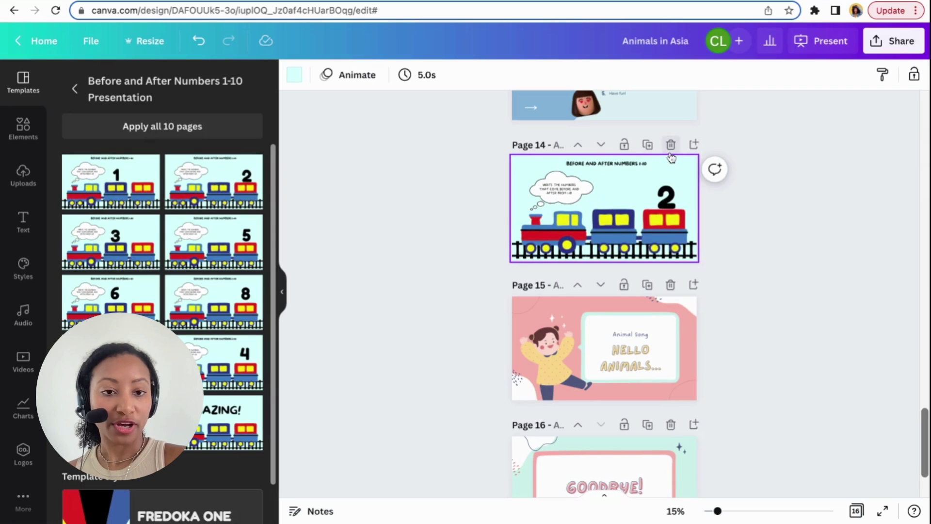
{"action": "left_click", "coordinate": [648, 145]}
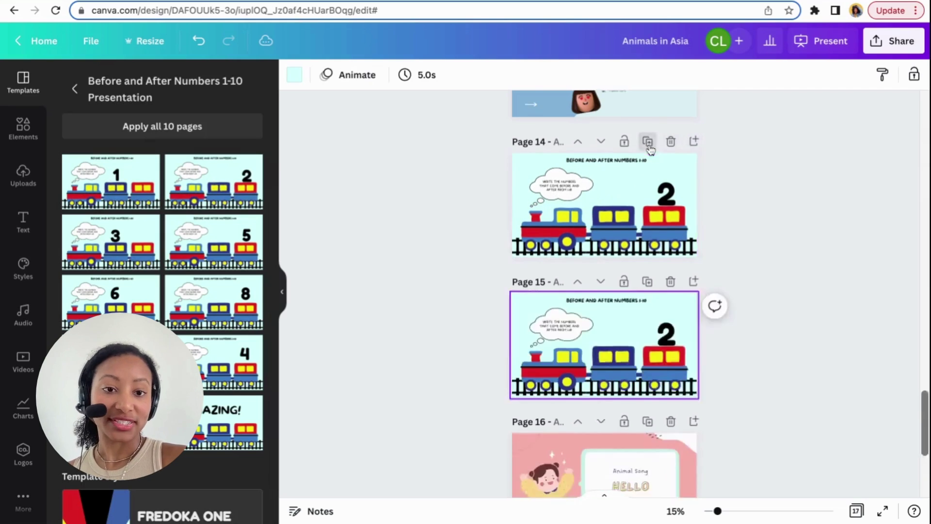
- Replace the layout on page 14 with the number 1 train layout
{"action": "scroll", "coordinate": [658, 184], "scroll_direction": "up", "scroll_amount": 3}
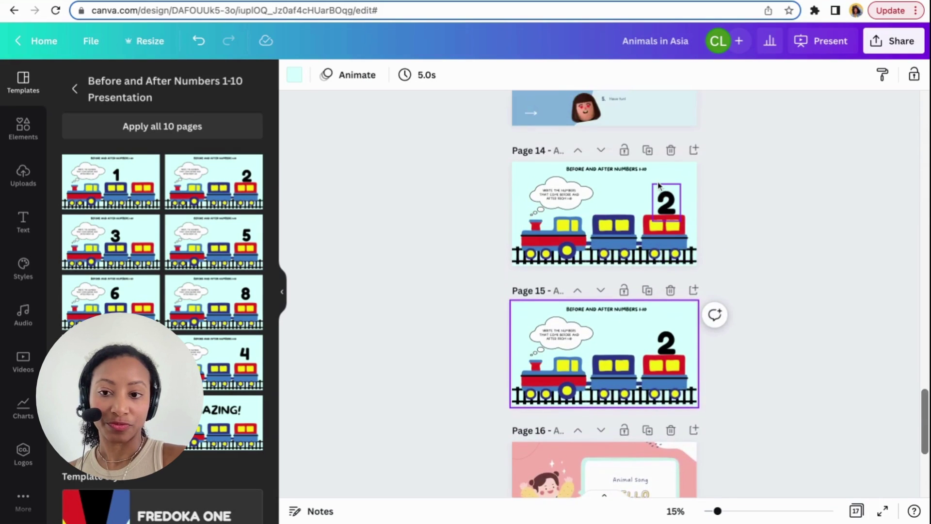
{"action": "scroll", "coordinate": [659, 194], "scroll_direction": "down", "scroll_amount": 2}
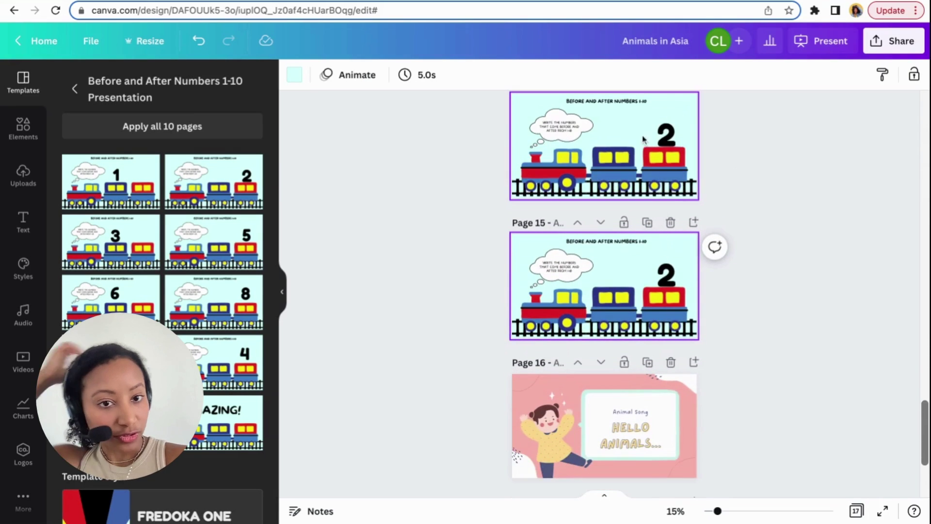
{"action": "left_click", "coordinate": [616, 137]}
{"action": "left_click", "coordinate": [111, 181]}
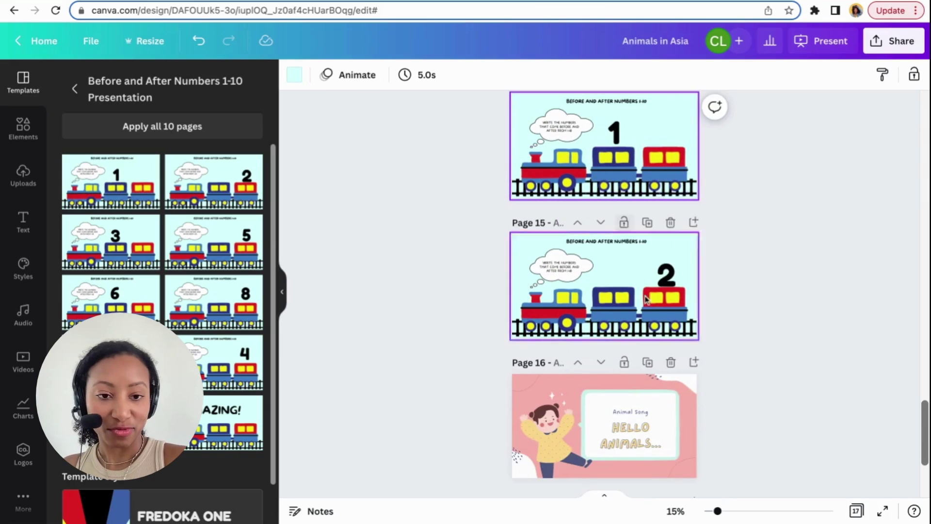
{"action": "left_click", "coordinate": [647, 222]}
{"action": "left_click", "coordinate": [143, 234]}
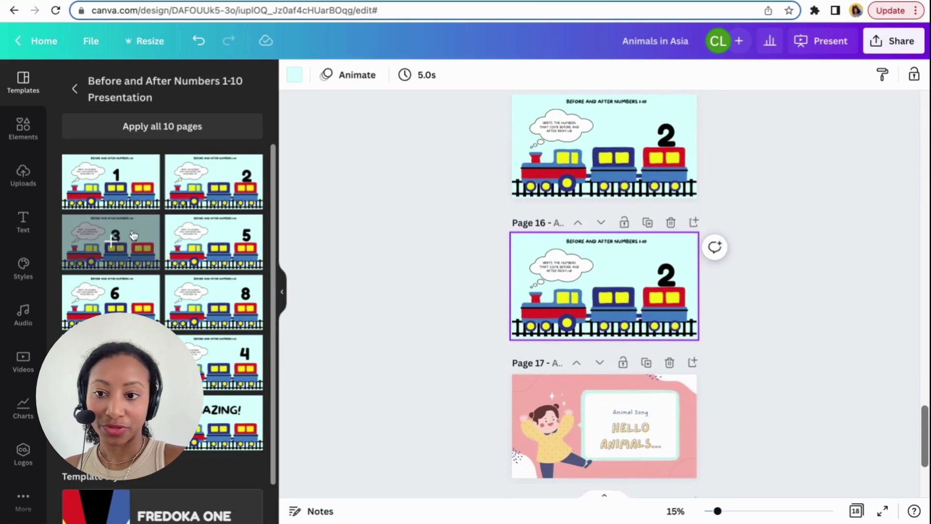
{"action": "scroll", "coordinate": [720, 217], "scroll_direction": "down", "scroll_amount": 2}
{"action": "scroll", "coordinate": [690, 205], "scroll_direction": "up", "scroll_amount": 3}
{"action": "scroll", "coordinate": [690, 205], "scroll_direction": "up", "scroll_amount": 1}
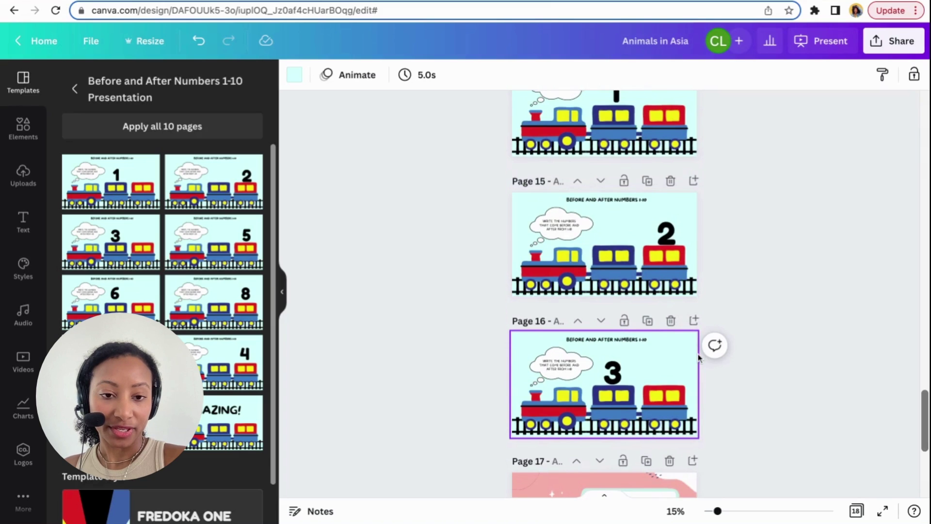
{"action": "left_click", "coordinate": [671, 321]}
- Add pages 16 and 17 by duplicating the preceding train page each time and applying the number 3 and number 4 layouts
{"action": "scroll", "coordinate": [813, 322], "scroll_direction": "up", "scroll_amount": 3}
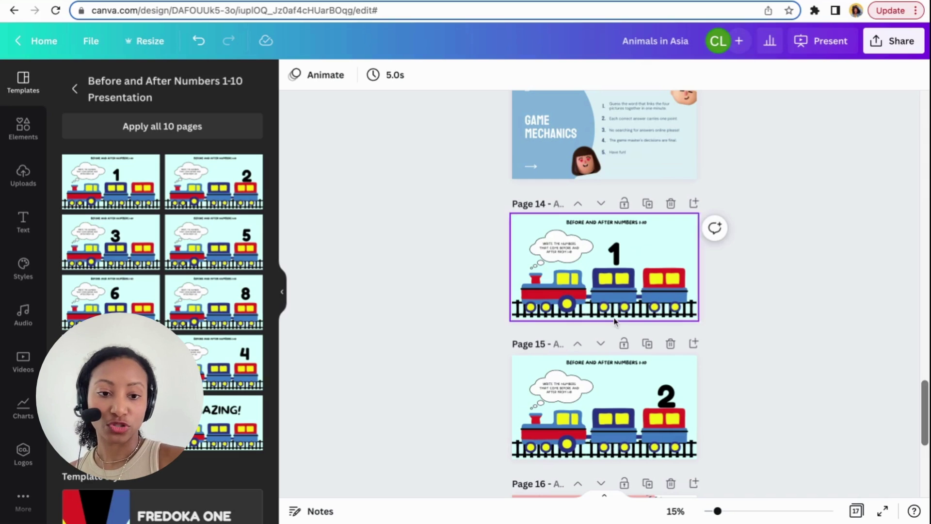
{"action": "left_click", "coordinate": [648, 343]}
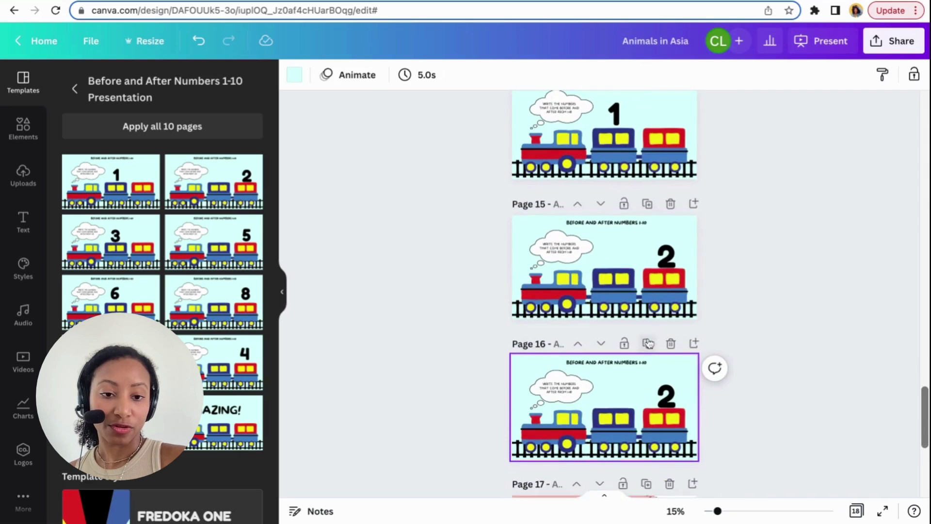
{"action": "left_click", "coordinate": [111, 241]}
{"action": "scroll", "coordinate": [606, 310], "scroll_direction": "down", "scroll_amount": 4}
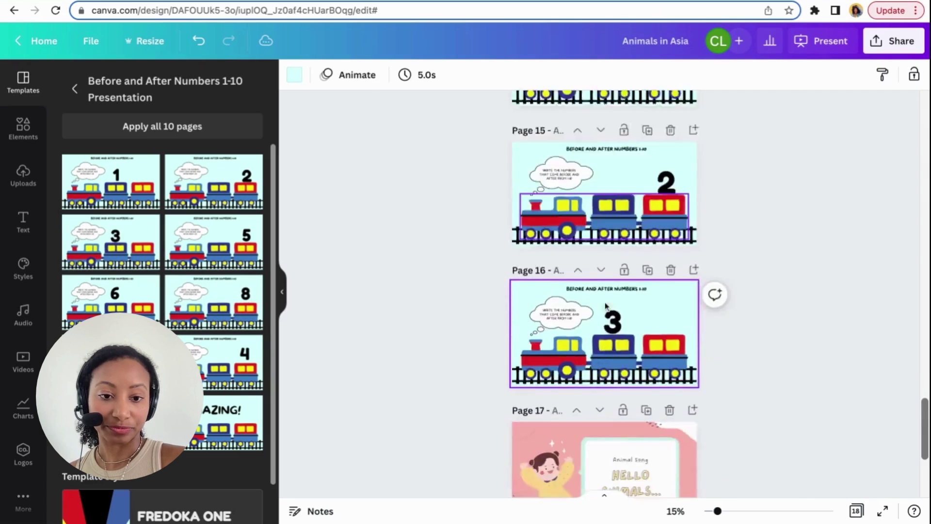
{"action": "left_click", "coordinate": [647, 138]}
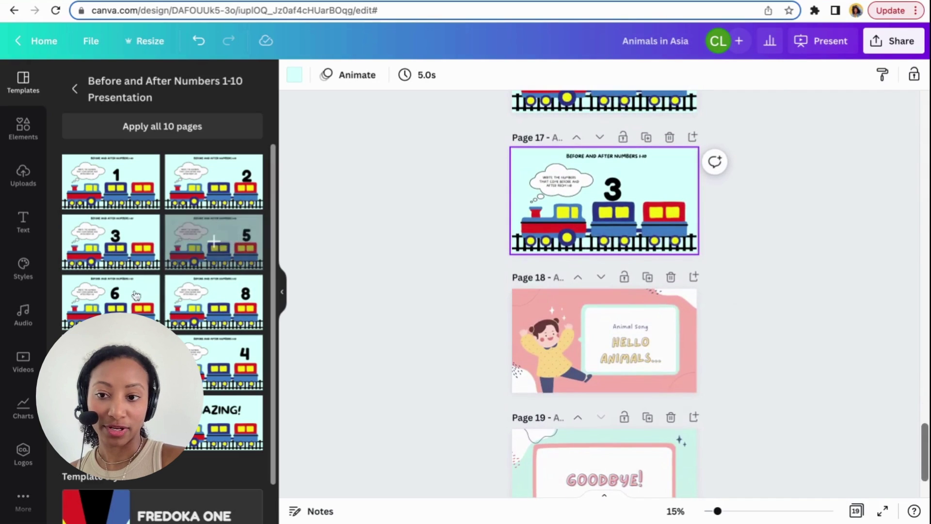
{"action": "left_click", "coordinate": [233, 367]}
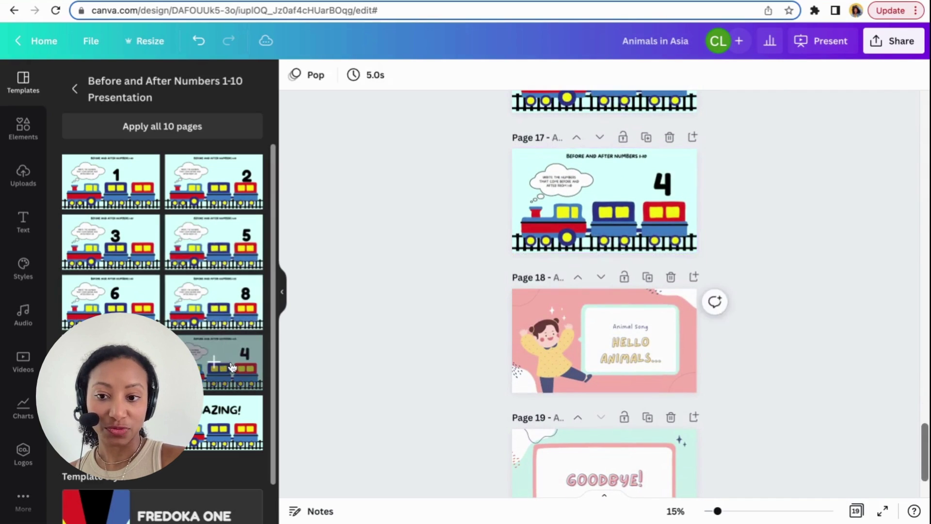
- Review the train number pages, the "Hello Animals..." song page and the closing "GOODBYE!" page
{"action": "scroll", "coordinate": [796, 221], "scroll_direction": "up", "scroll_amount": 9}
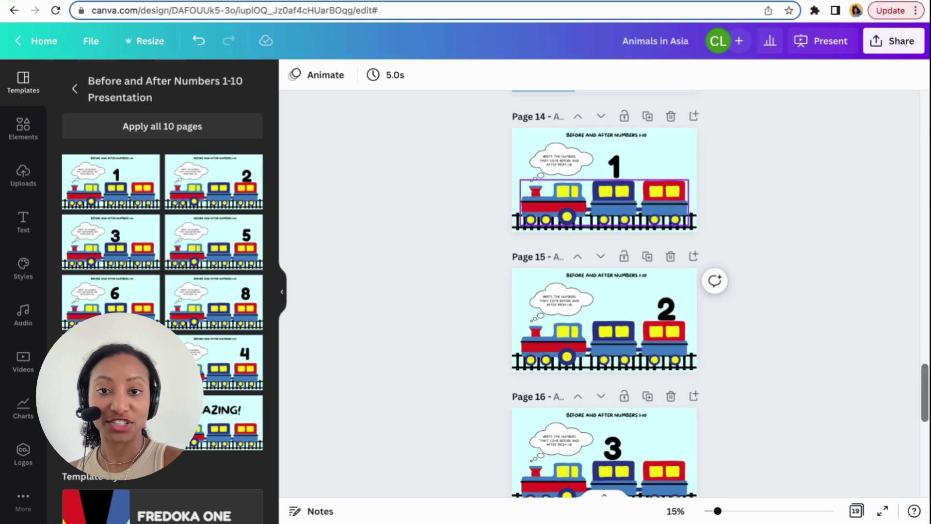
{"action": "left_click", "coordinate": [653, 174]}
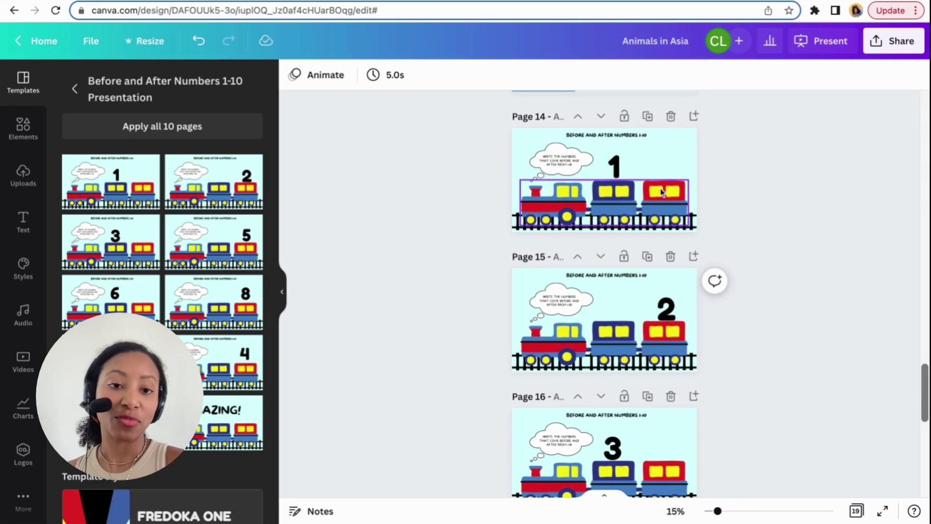
{"action": "scroll", "coordinate": [668, 240], "scroll_direction": "down", "scroll_amount": 5}
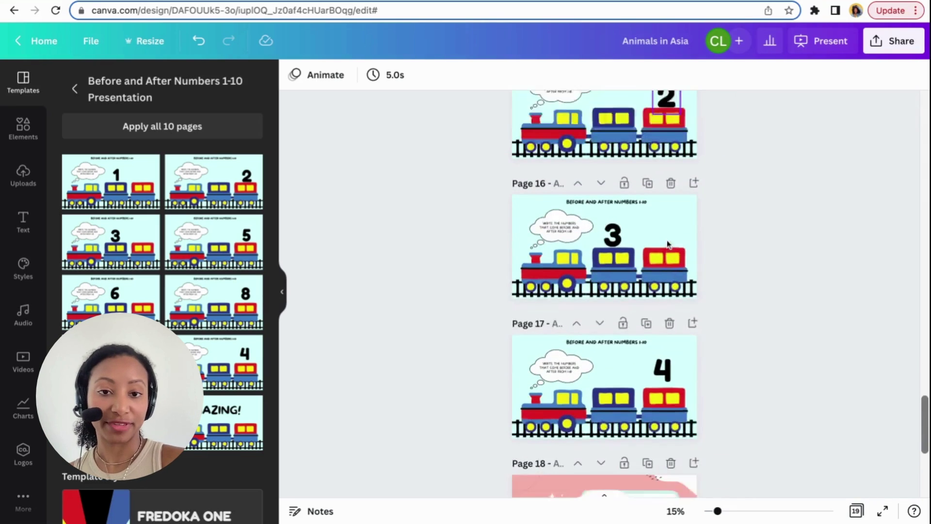
{"action": "scroll", "coordinate": [713, 286], "scroll_direction": "down", "scroll_amount": 5}
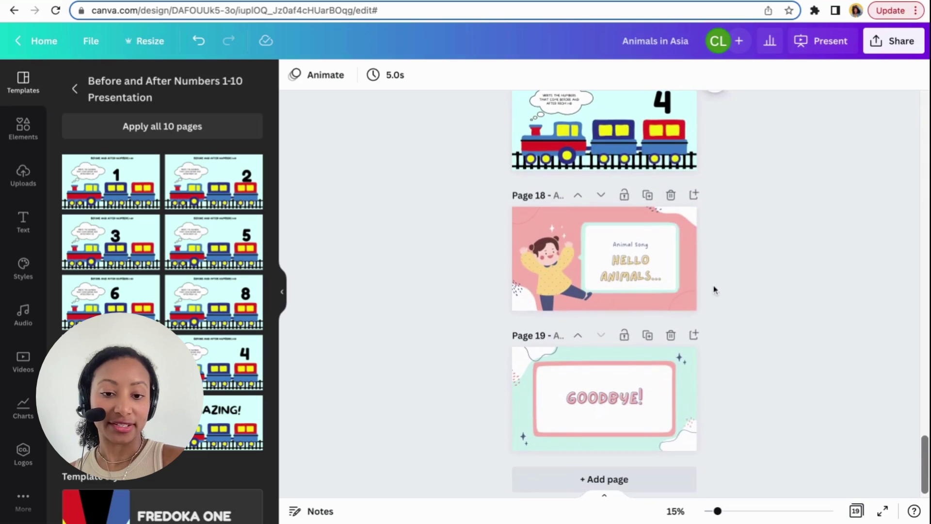
{"action": "scroll", "coordinate": [774, 306], "scroll_direction": "up", "scroll_amount": 10}
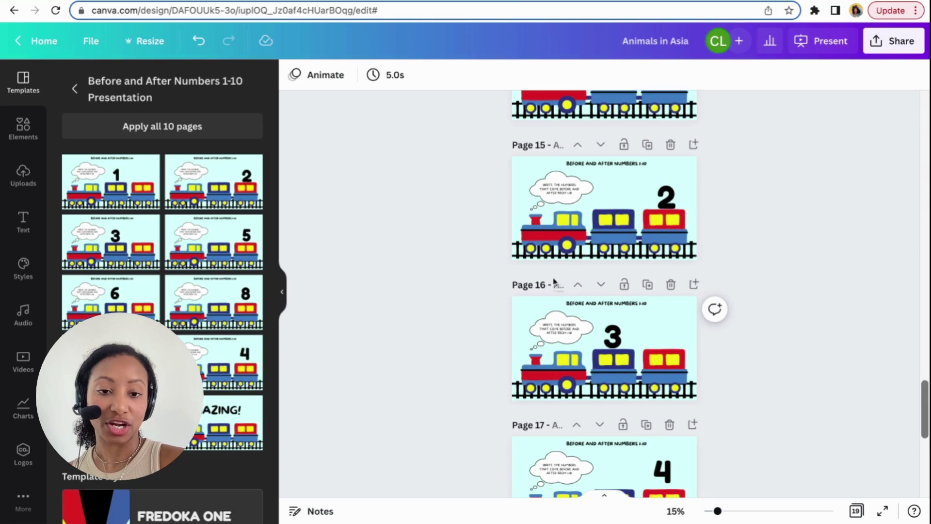
{"action": "scroll", "coordinate": [759, 275], "scroll_direction": "down", "scroll_amount": 8}
{"action": "scroll", "coordinate": [759, 275], "scroll_direction": "up", "scroll_amount": 1}
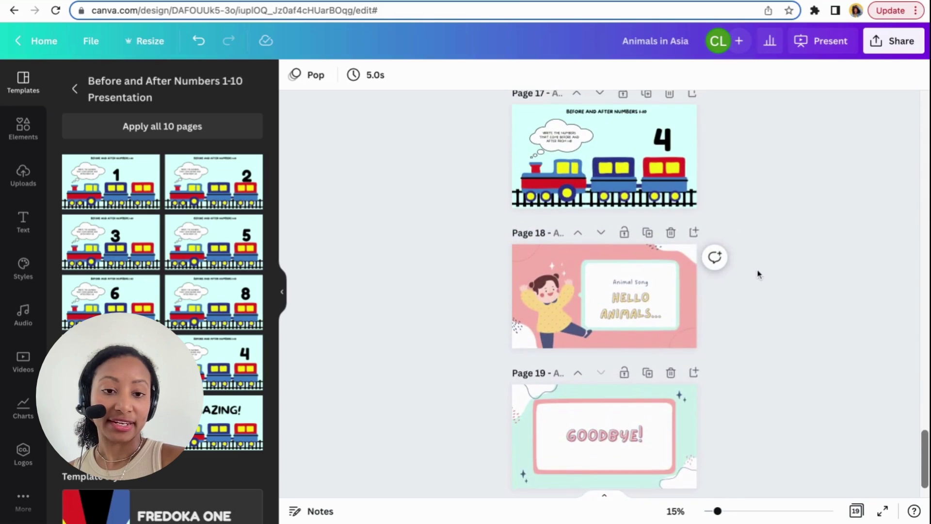
{"action": "scroll", "coordinate": [698, 227], "scroll_direction": "up", "scroll_amount": 1}
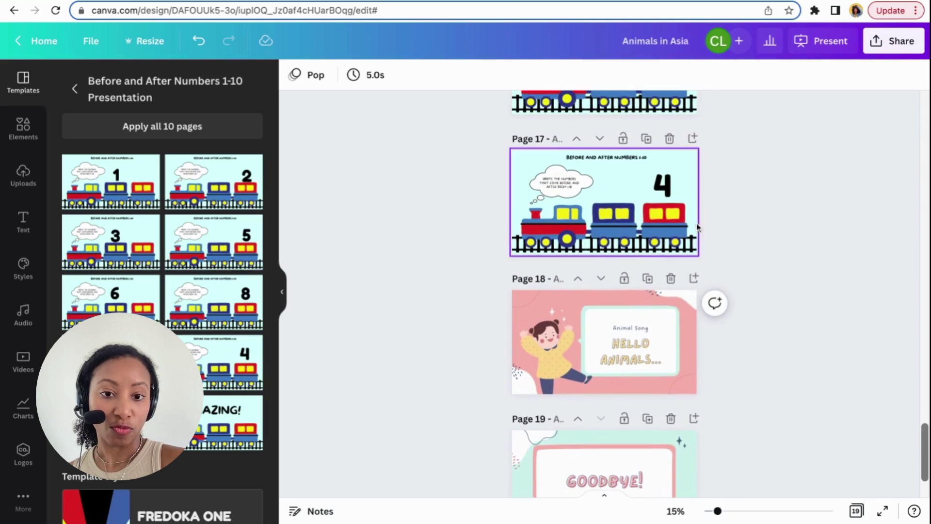
- Add a blank page after the number 4 train page and open the "Orange Colorful Playful Portofolio Design Presentation" template layouts
{"action": "left_click", "coordinate": [694, 143]}
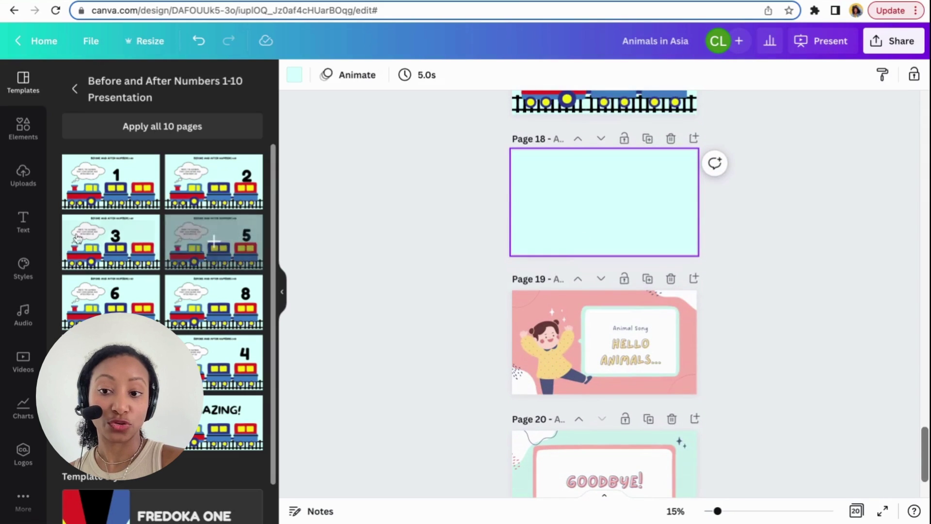
{"action": "left_click", "coordinate": [73, 91]}
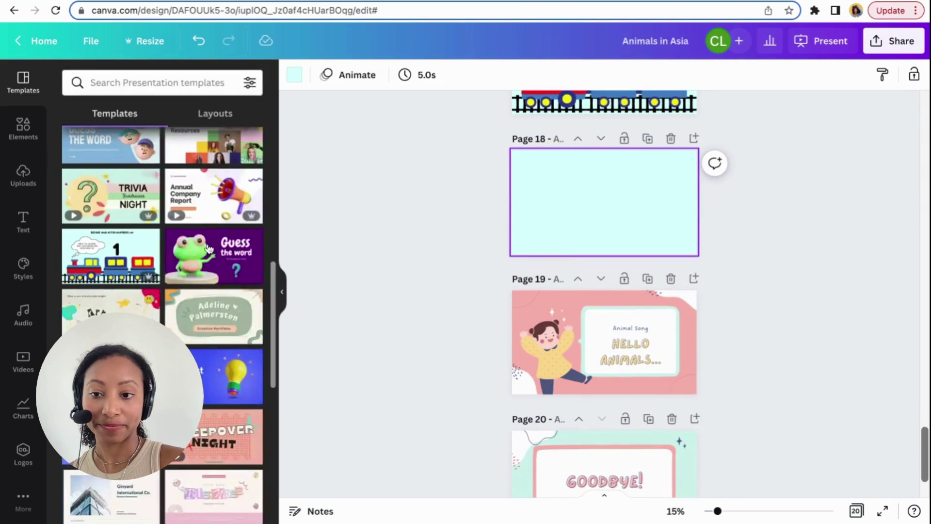
{"action": "left_click", "coordinate": [198, 306]}
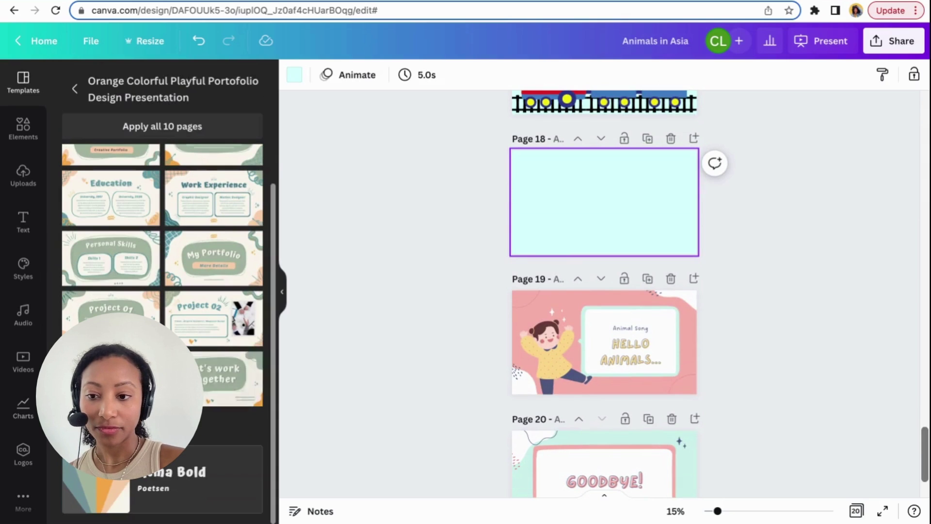
{"action": "scroll", "coordinate": [213, 378], "scroll_direction": "up", "scroll_amount": 2}
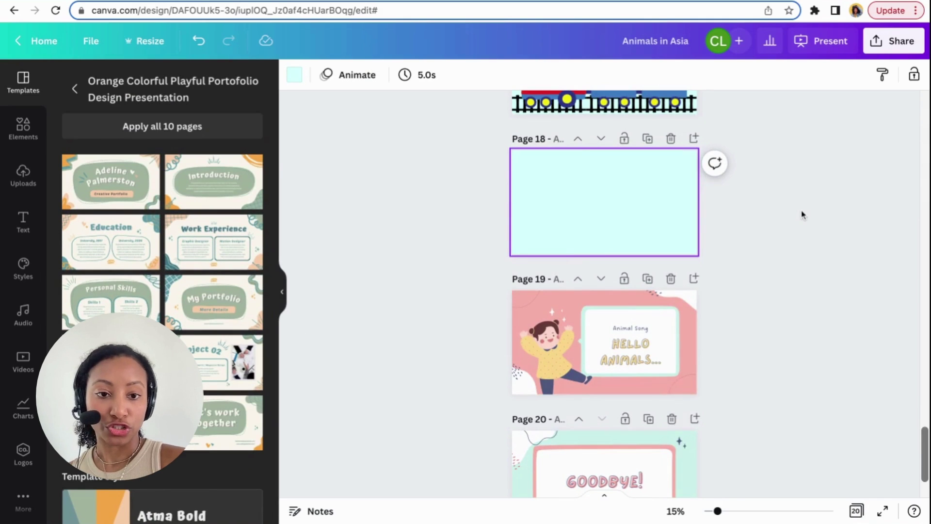
- Duplicate the "TODAY'S LESSON" page and move the copy to just before the closing "Hello Animals..." song page
{"action": "scroll", "coordinate": [803, 212], "scroll_direction": "up", "scroll_amount": 20}
{"action": "scroll", "coordinate": [803, 215], "scroll_direction": "up", "scroll_amount": 8}
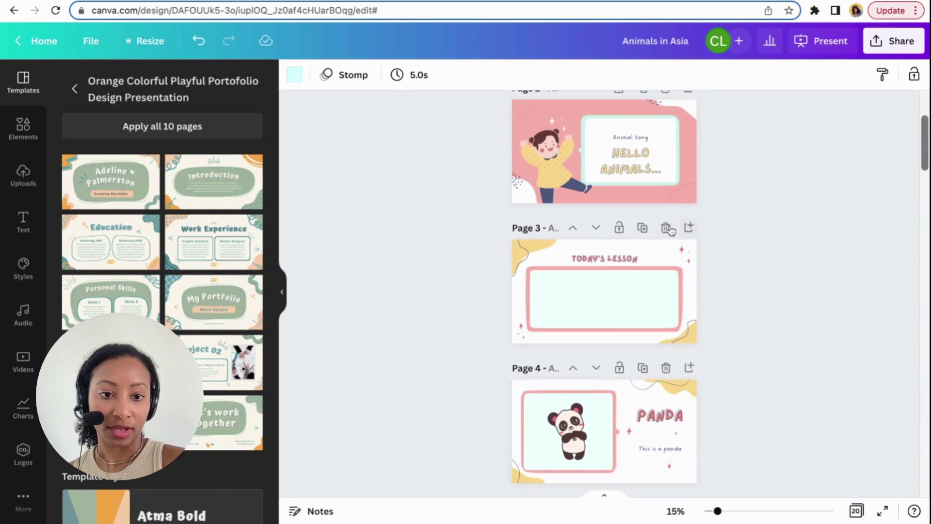
{"action": "left_click", "coordinate": [642, 228]}
{"action": "left_click", "coordinate": [596, 226]}
{"action": "left_click", "coordinate": [599, 232]}
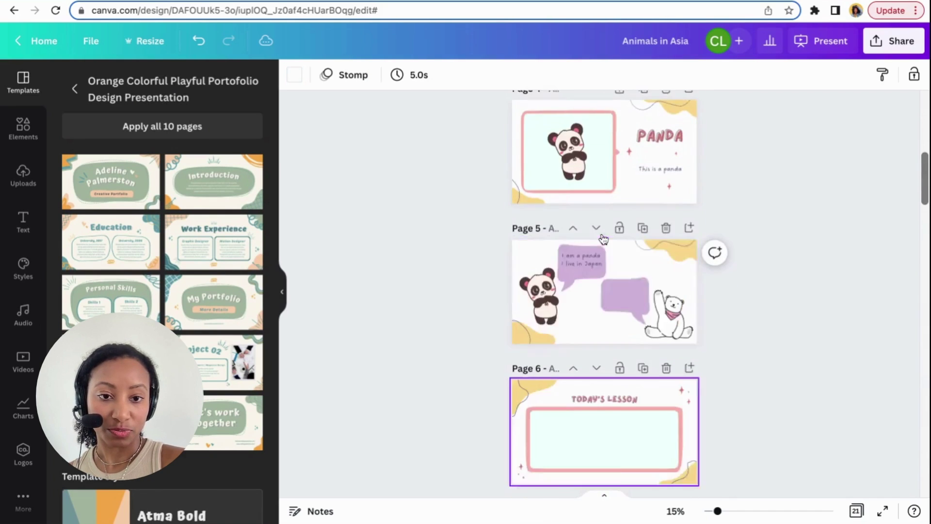
{"action": "left_click", "coordinate": [855, 511]}
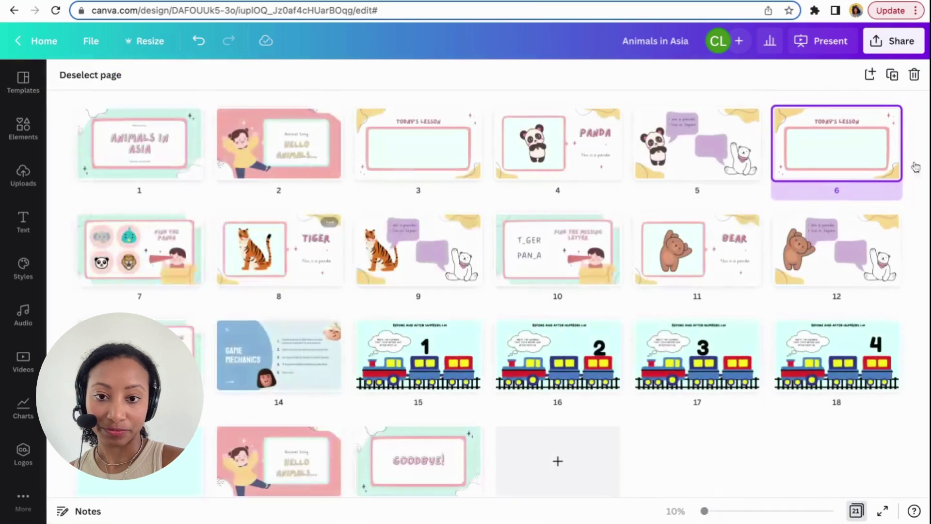
{"action": "left_click_drag", "start_coordinate": [842, 148], "coordinate": [235, 429]}
- Delete the blank page that follows the number 4 train page
{"action": "left_click", "coordinate": [834, 312]}
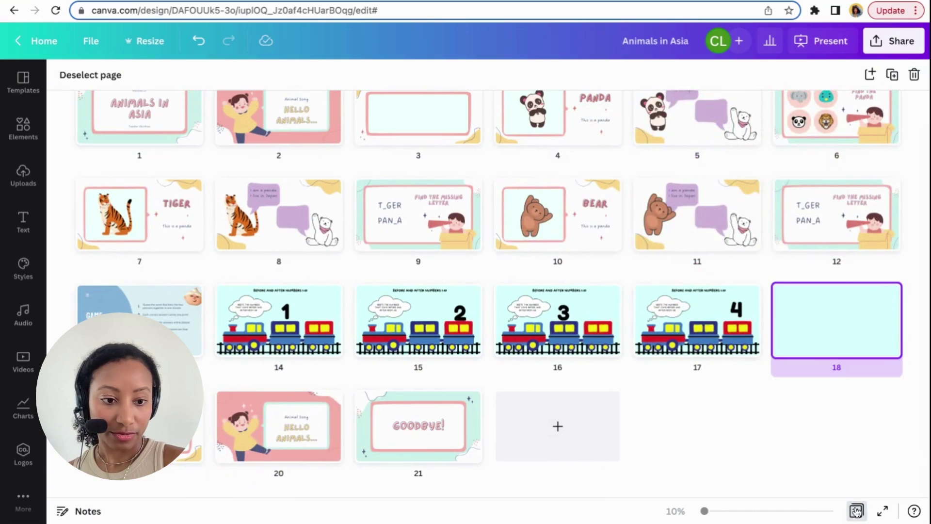
{"action": "left_click", "coordinate": [856, 511]}
{"action": "left_click", "coordinate": [671, 230]}
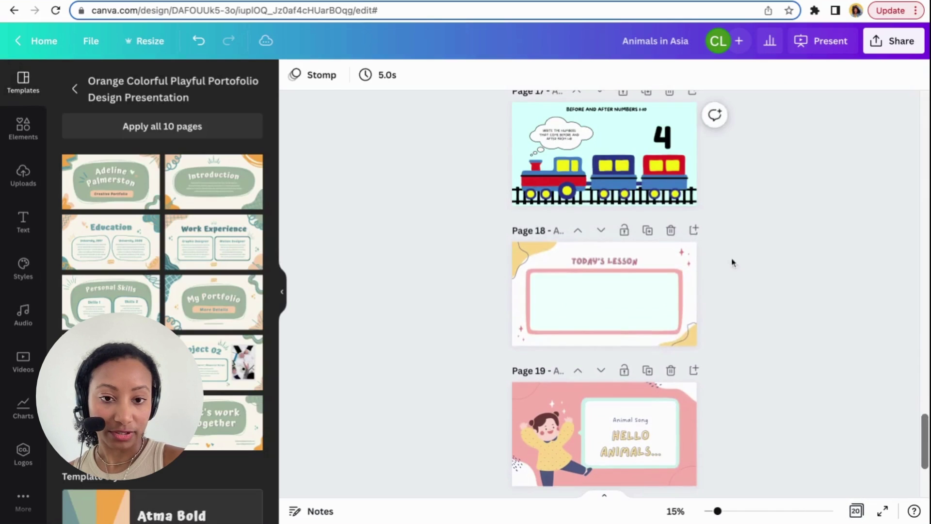
- Change the heading of the copied lesson page 18 to "REVIEW SLIDE"
{"action": "left_click", "coordinate": [635, 260]}
{"action": "key", "text": "BackSpace"}
{"action": "key", "text": "BackSpace"}
{"action": "key", "text": "BackSpace"}
{"action": "key", "text": "BackSpace"}
{"action": "key", "text": "BackSpace"}
{"action": "key", "text": "BackSpace"}
{"action": "key", "text": "BackSpace"}
{"action": "key", "text": "BackSpace"}
{"action": "key", "text": "BackSpace"}
{"action": "key", "text": "BackSpace"}
{"action": "key", "text": "BackSpace"}
{"action": "key", "text": "BackSpace"}
{"action": "key", "text": "BackSpace"}
{"action": "key", "text": "BackSpace"}
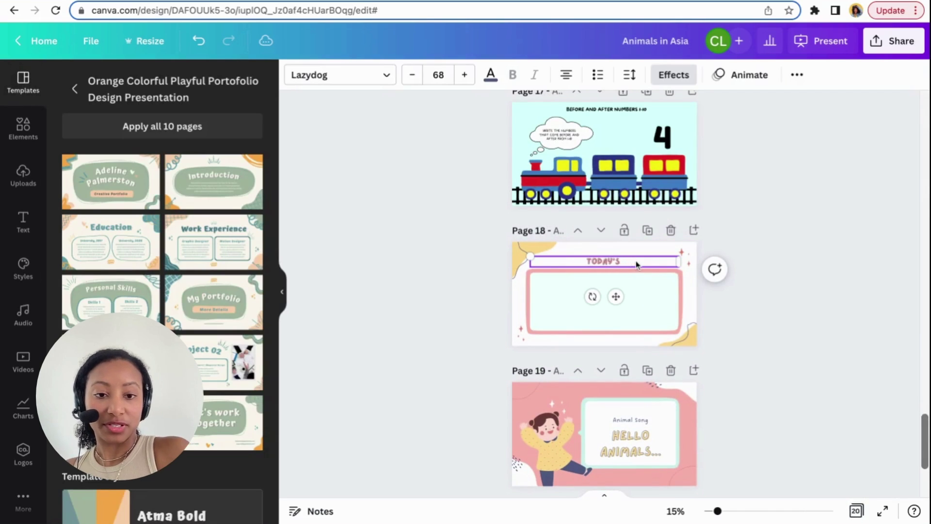
{"action": "type", "text": "REVIEW SLIDE"}
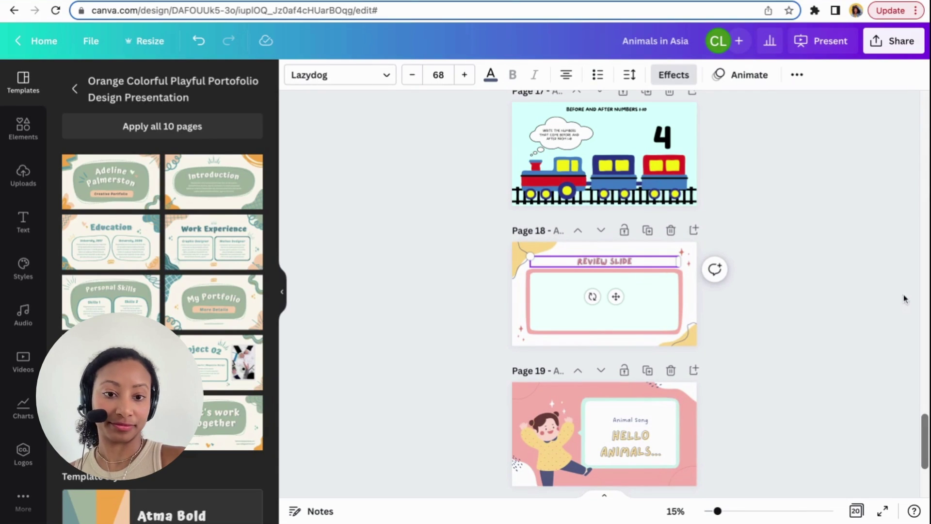
{"action": "left_click", "coordinate": [810, 290]}
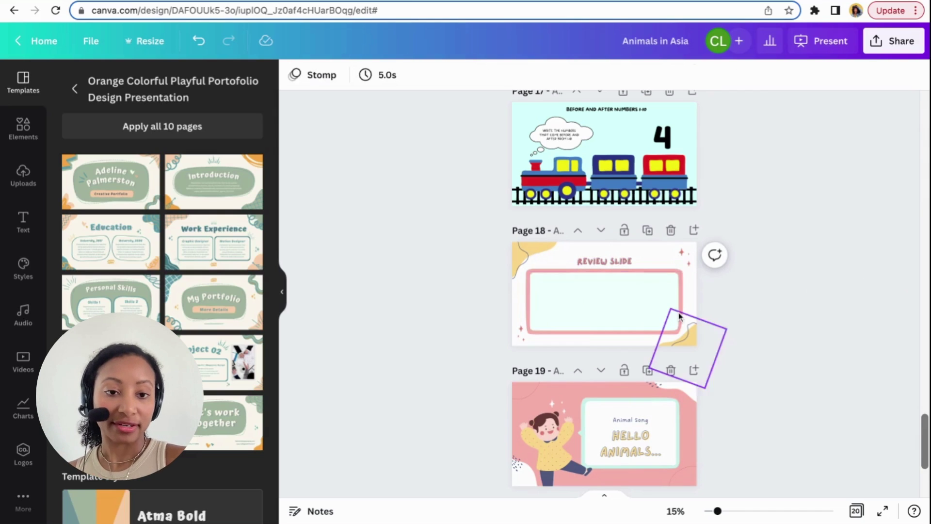
- Review the finished page sequence from the closing pages back to the "Animals in Asia" title page
{"action": "scroll", "coordinate": [704, 333], "scroll_direction": "down", "scroll_amount": 2}
{"action": "scroll", "coordinate": [708, 334], "scroll_direction": "up", "scroll_amount": 10}
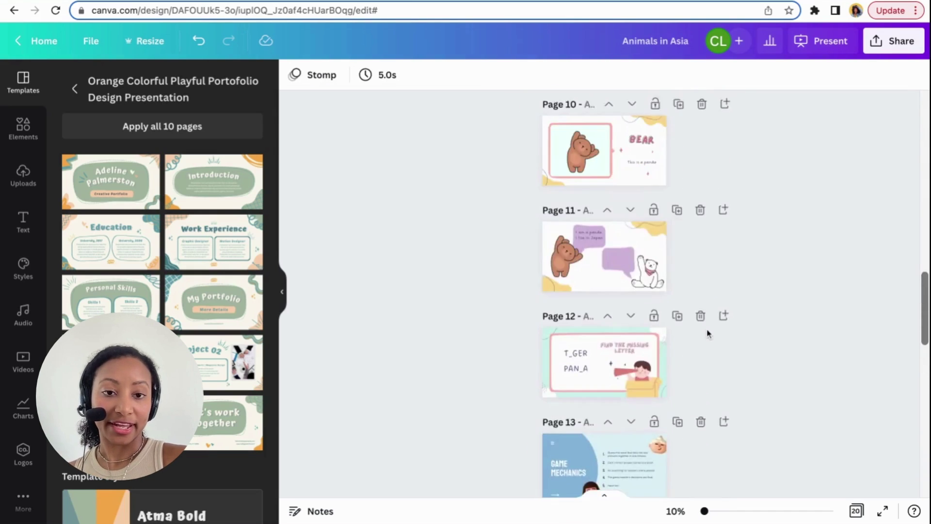
{"action": "scroll", "coordinate": [706, 332], "scroll_direction": "up", "scroll_amount": 3}
{"action": "scroll", "coordinate": [741, 307], "scroll_direction": "down", "scroll_amount": 10}
{"action": "scroll", "coordinate": [741, 311], "scroll_direction": "down", "scroll_amount": 5}
{"action": "scroll", "coordinate": [741, 311], "scroll_direction": "up", "scroll_amount": 20}
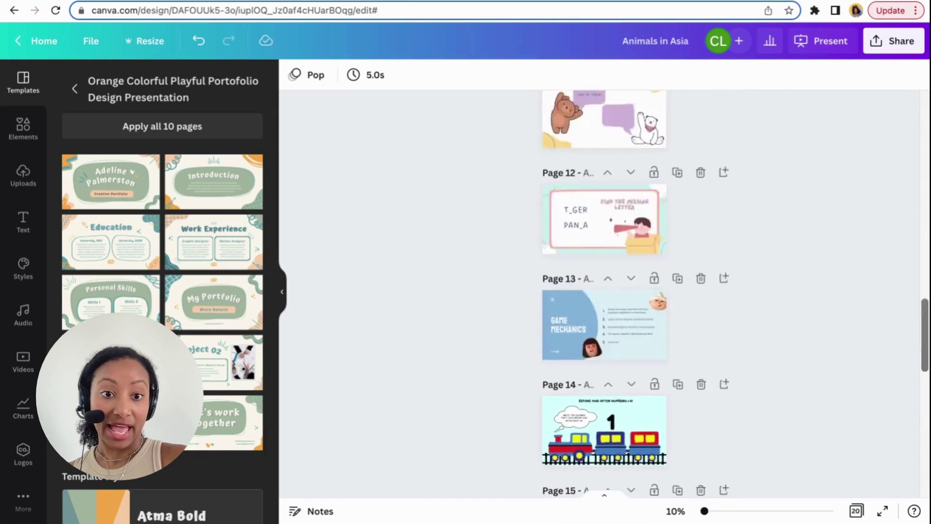
{"action": "scroll", "coordinate": [630, 291], "scroll_direction": "up", "scroll_amount": 2}
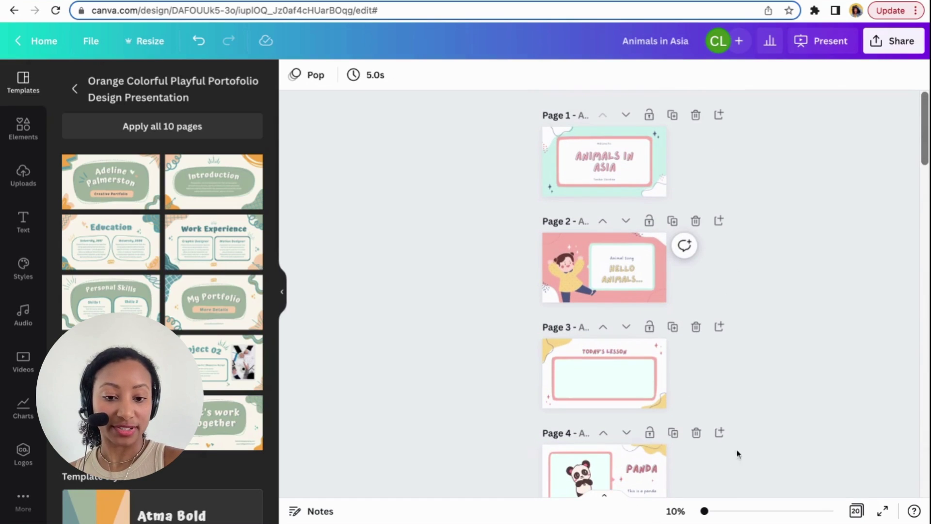
- Present the design full screen in Standard mode and return to the "Animals in Asia" title slide
{"action": "left_click", "coordinate": [833, 43]}
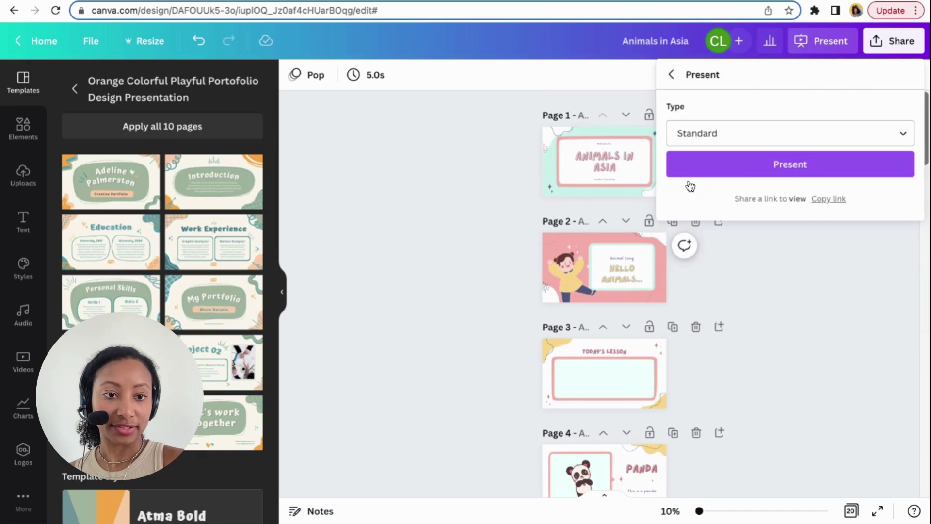
{"action": "left_click", "coordinate": [750, 170]}
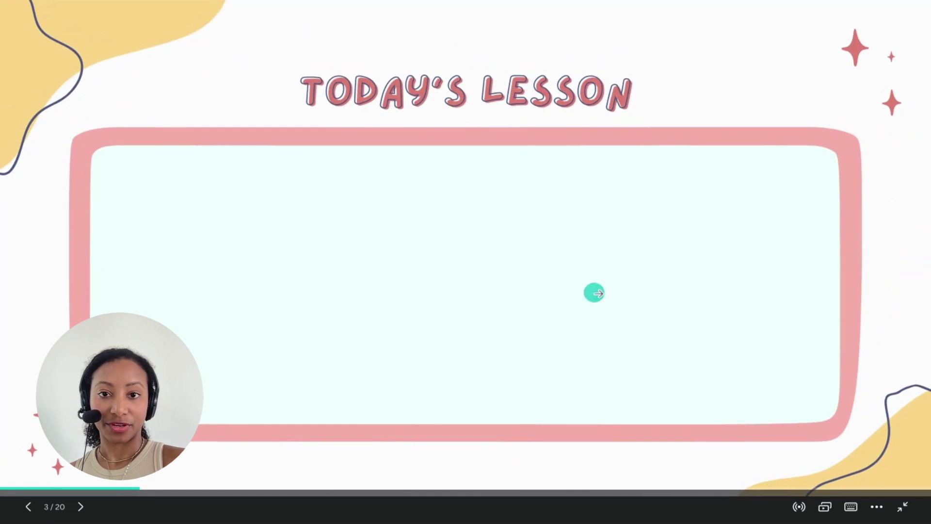
{"action": "left_click", "coordinate": [28, 507]}
{"action": "left_click", "coordinate": [28, 506]}
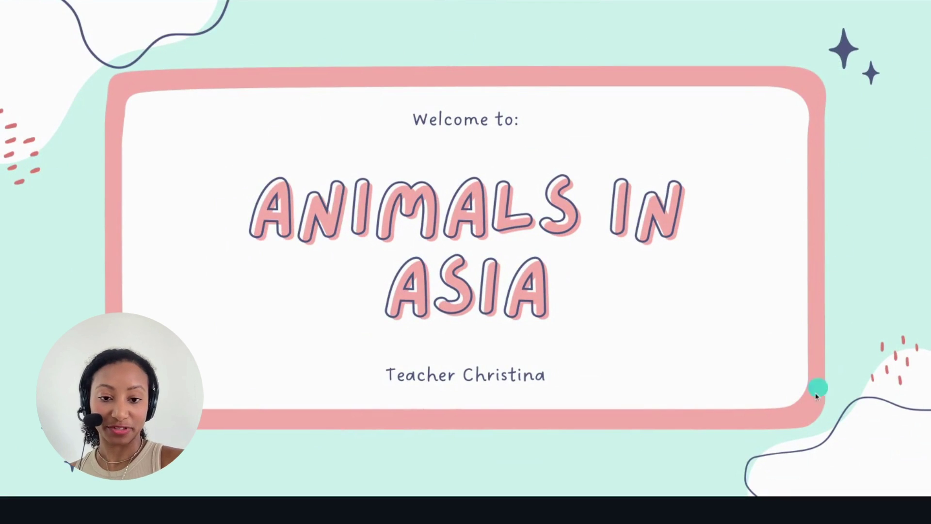
- Page through the presented slides from the animal song and the lesson overview to the panda vocabulary, dialogue and "Find the Panda" slides
{"action": "left_click", "coordinate": [80, 506]}
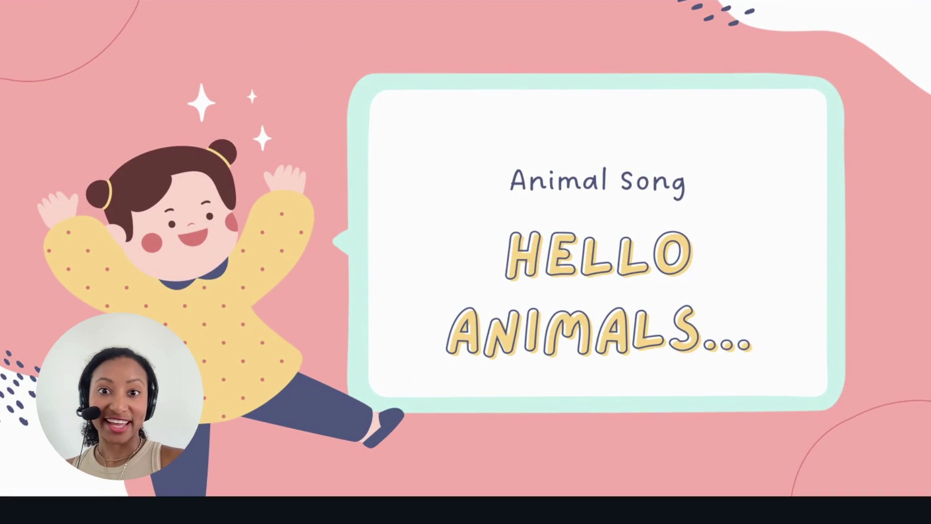
{"action": "mouse_move", "coordinate": [80, 507]}
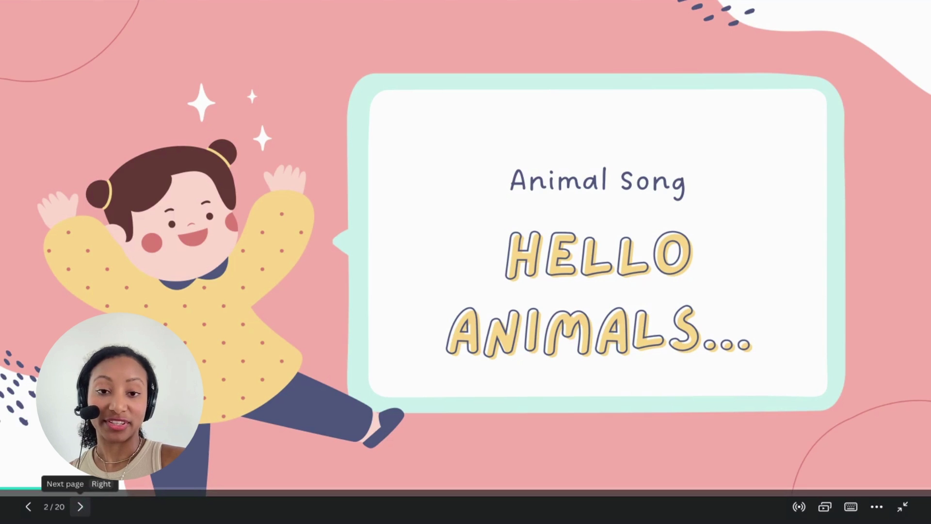
{"action": "left_click", "coordinate": [79, 506]}
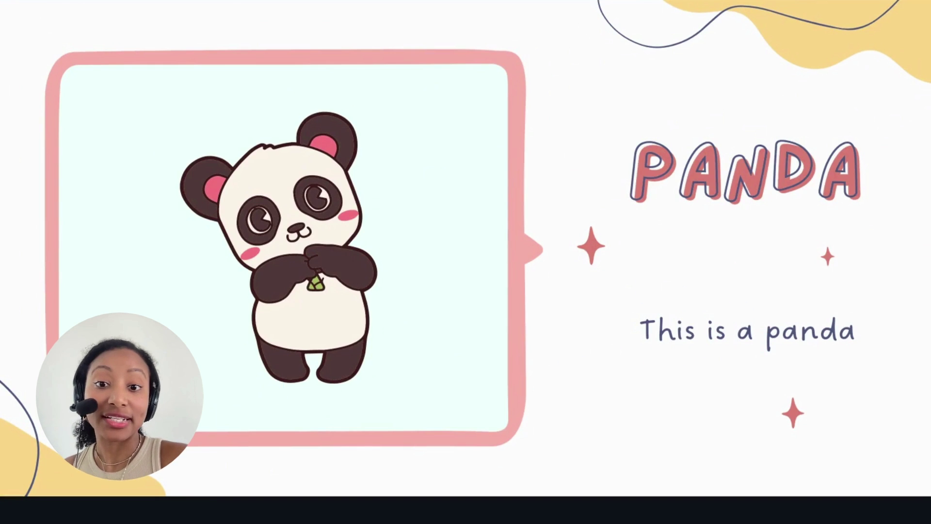
{"action": "left_click", "coordinate": [81, 507]}
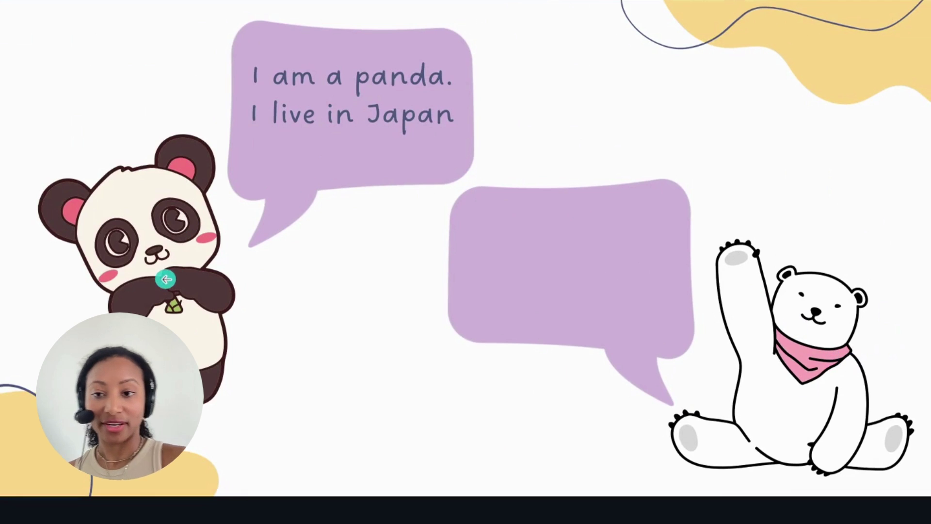
{"action": "mouse_move", "coordinate": [675, 510]}
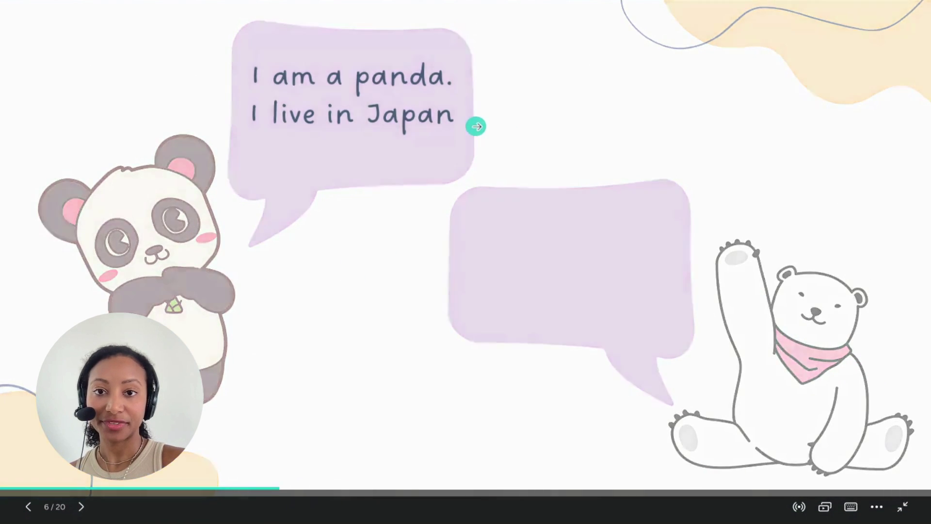
{"action": "key", "text": "Right"}
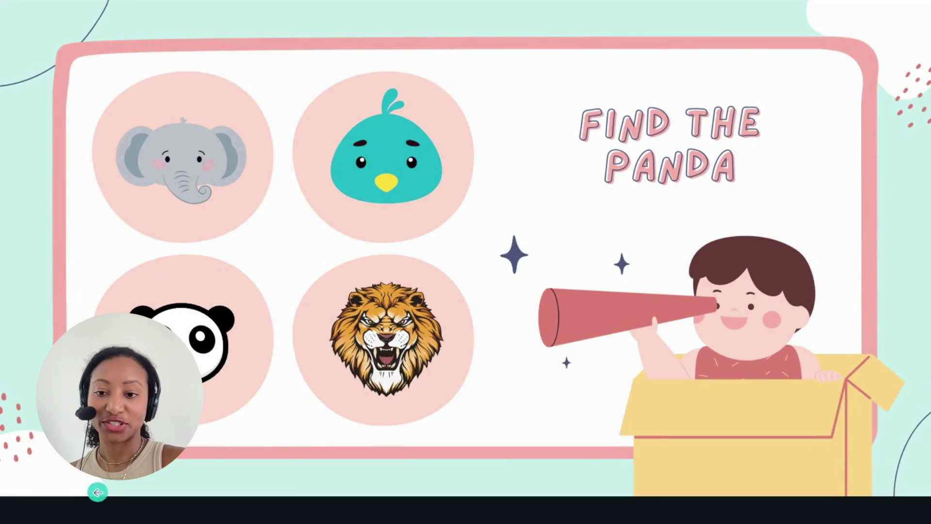
- Continue the presentation through the tiger vocabulary slide and the tiger dialogue slide
{"action": "left_click", "coordinate": [80, 507]}
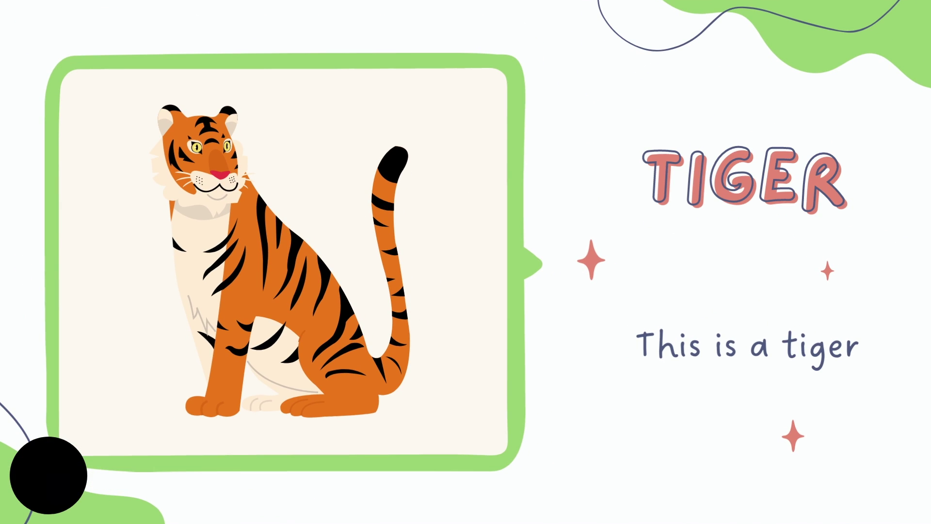
{"action": "key", "text": "Right"}
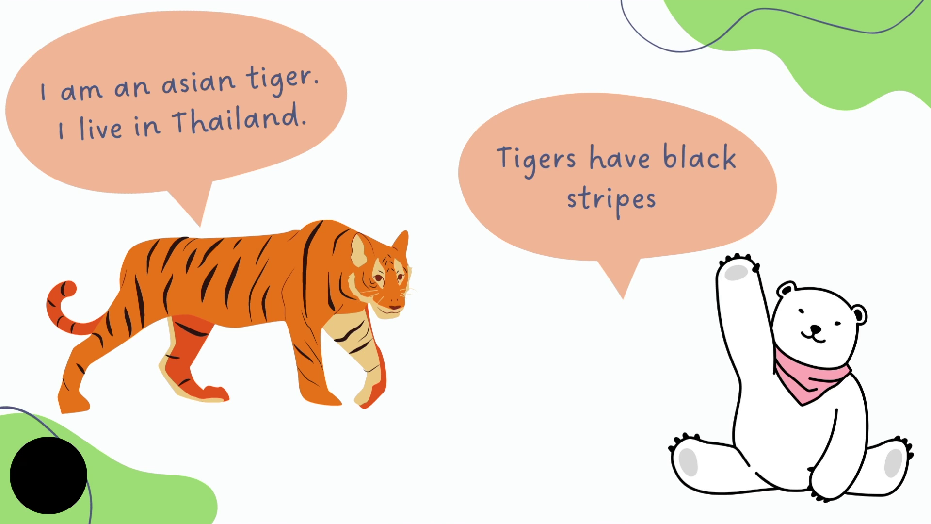
{"action": "key", "text": "Right"}
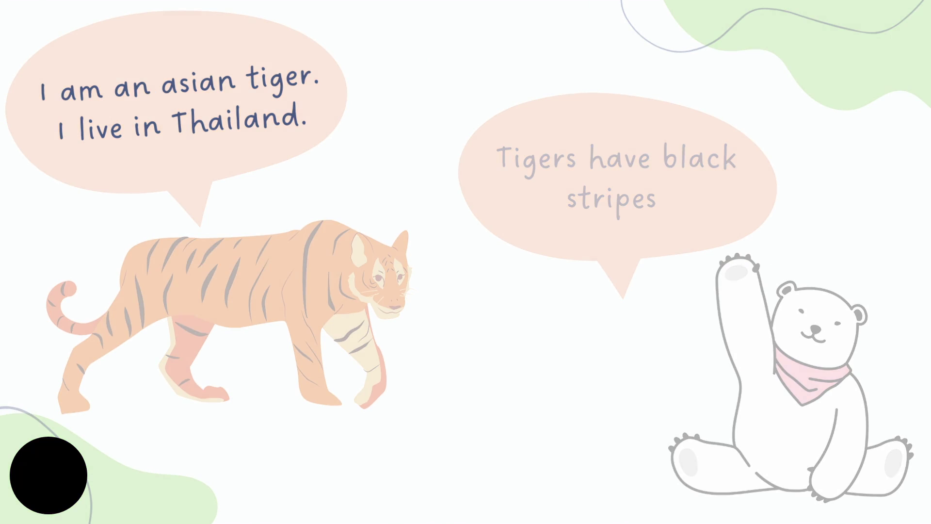